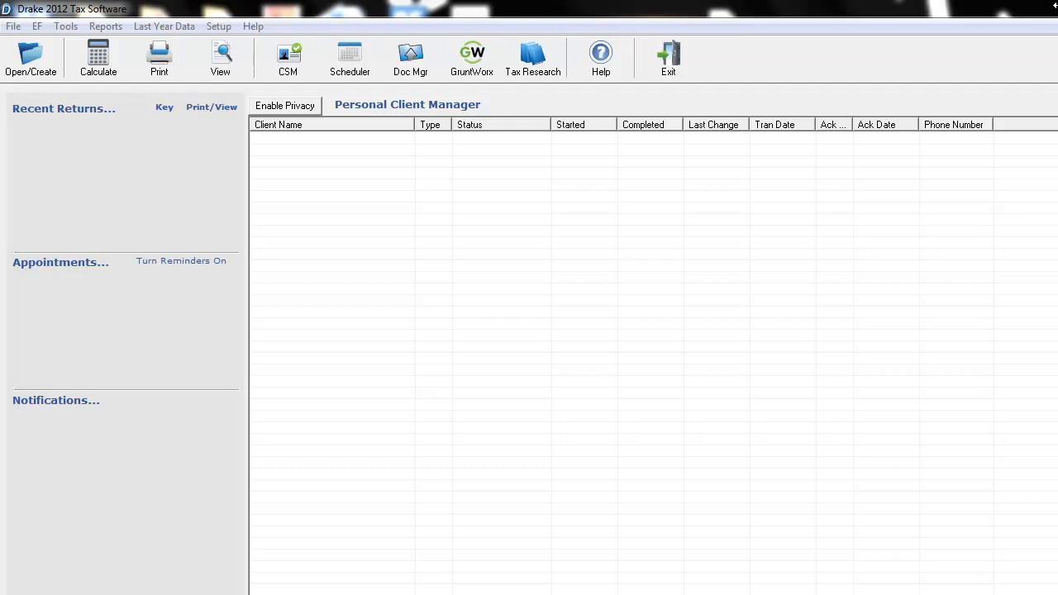
# Start a new return using the taxpayer's Social Security number and agree to create it.
pyautogui.click(30, 78)
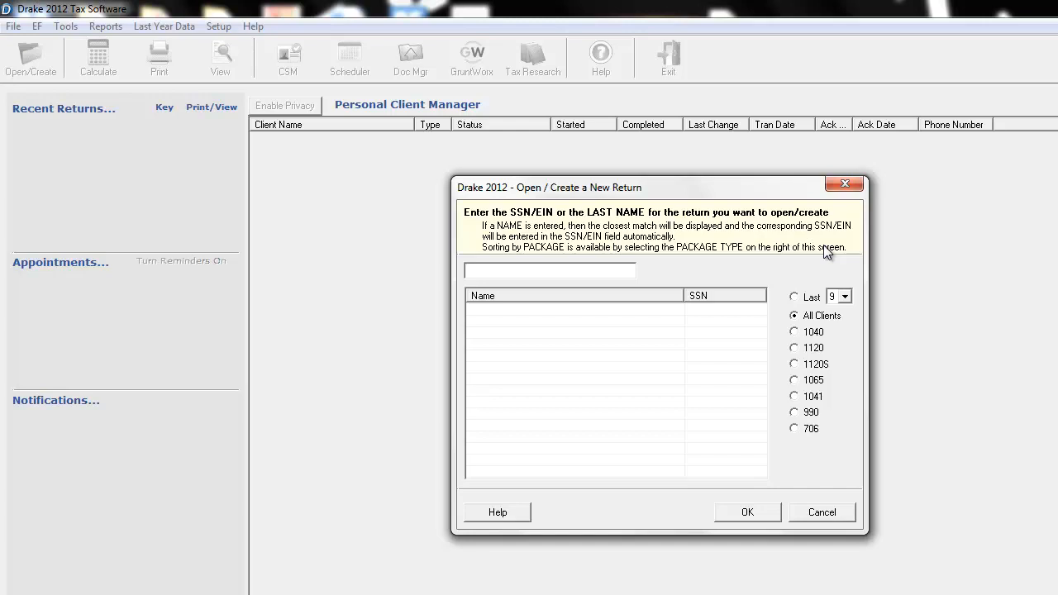
pyautogui.press('Return')
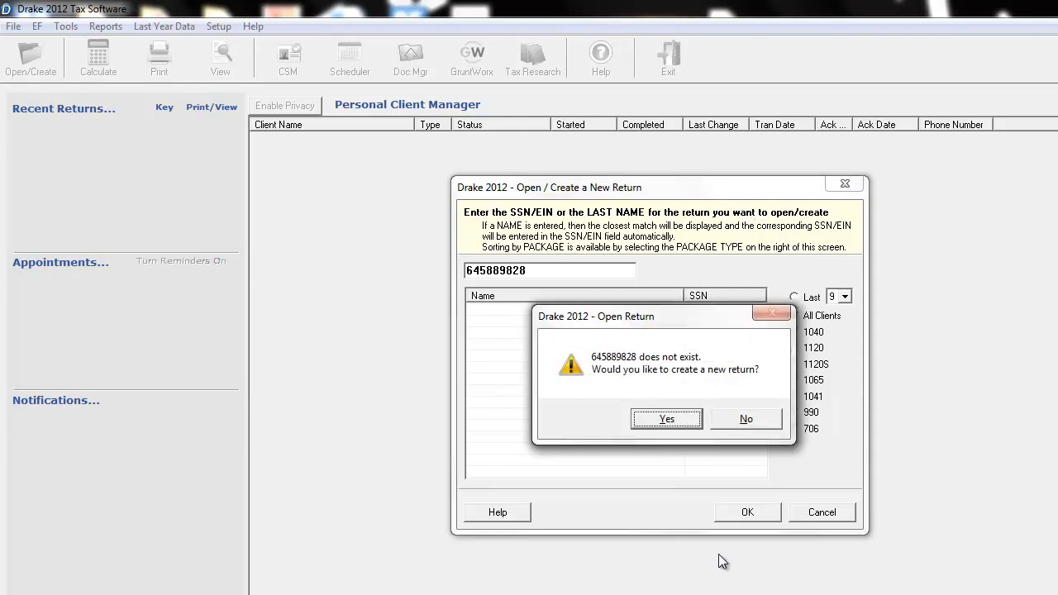
pyautogui.click(666, 418)
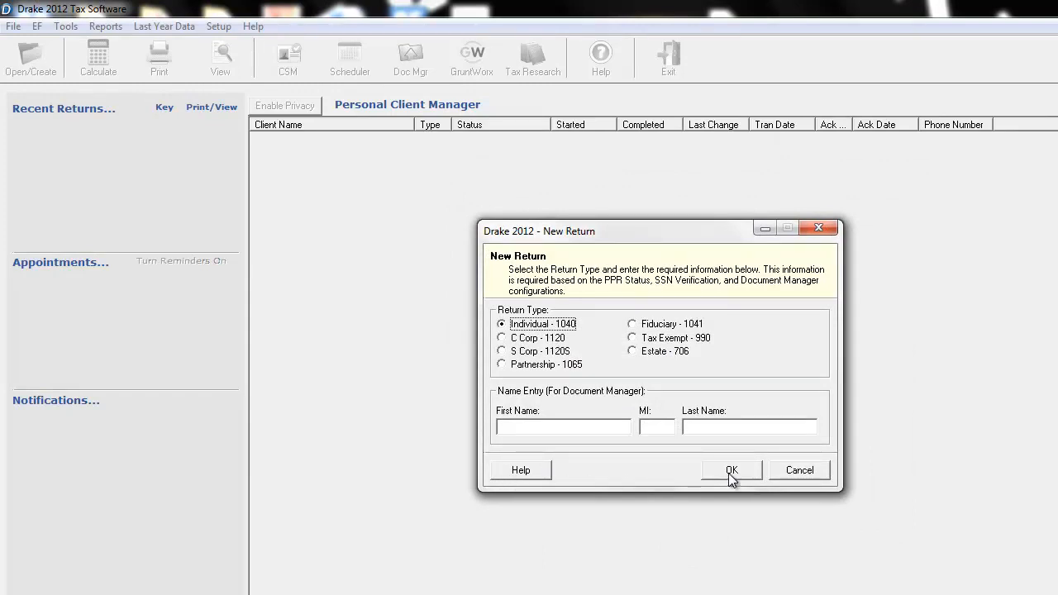
# Create the return as Individual - 1040 with the taxpayer's first and last name.
pyautogui.click(567, 429)
pyautogui.write('Johy')
pyautogui.press('BackSpace')
pyautogui.press('BackSpace')
pyautogui.press('BackSpace')
pyautogui.click(739, 475)
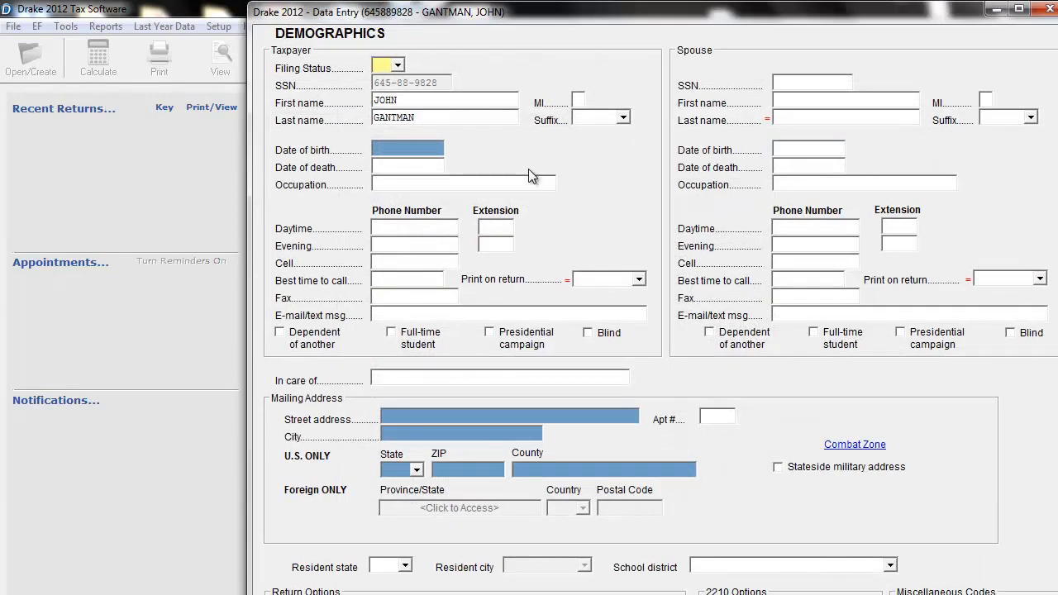
# Set the filing status to Married Filing Jointly and enter the taxpayer's date of birth.
pyautogui.click(398, 67)
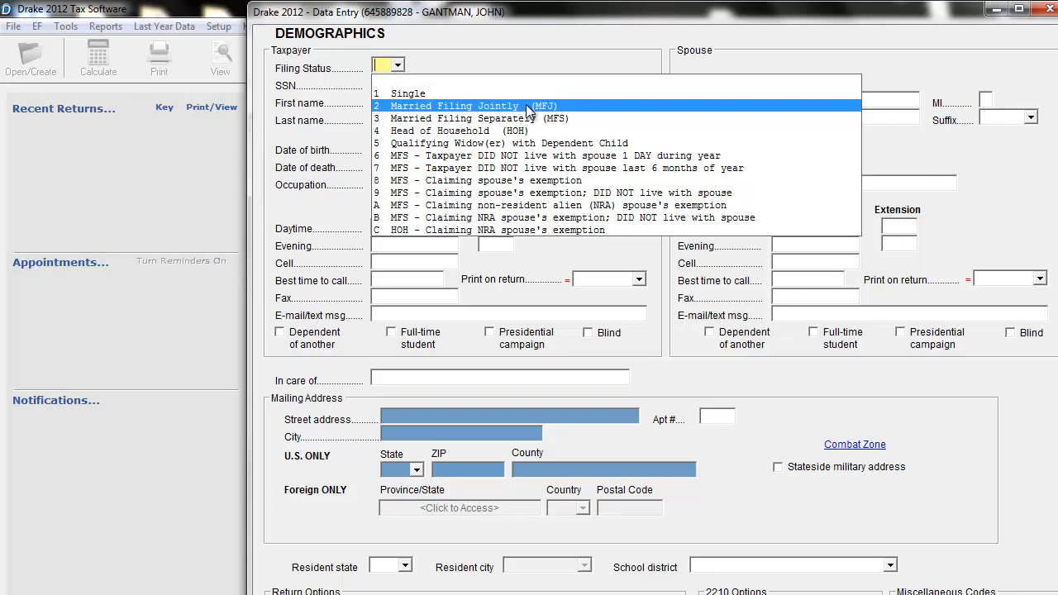
pyautogui.click(526, 108)
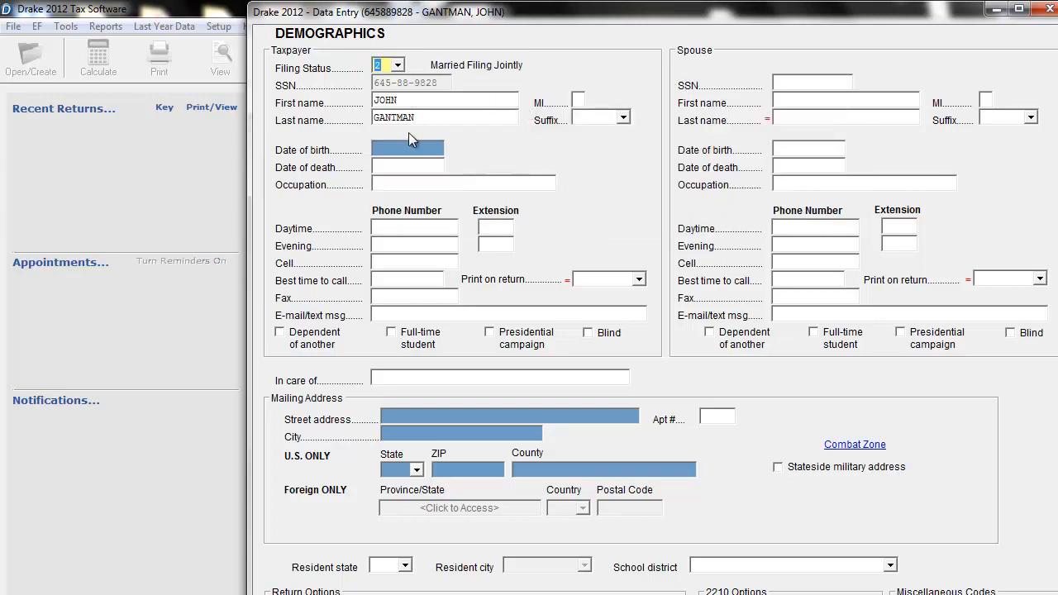
pyautogui.click(411, 146)
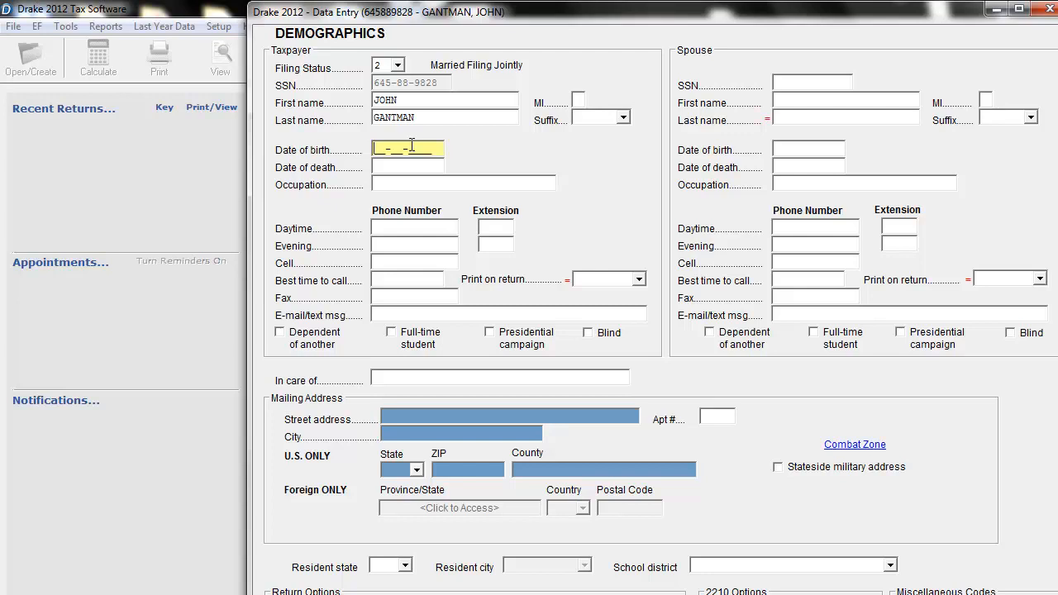
pyautogui.press('Tab')
pyautogui.press('Tab')
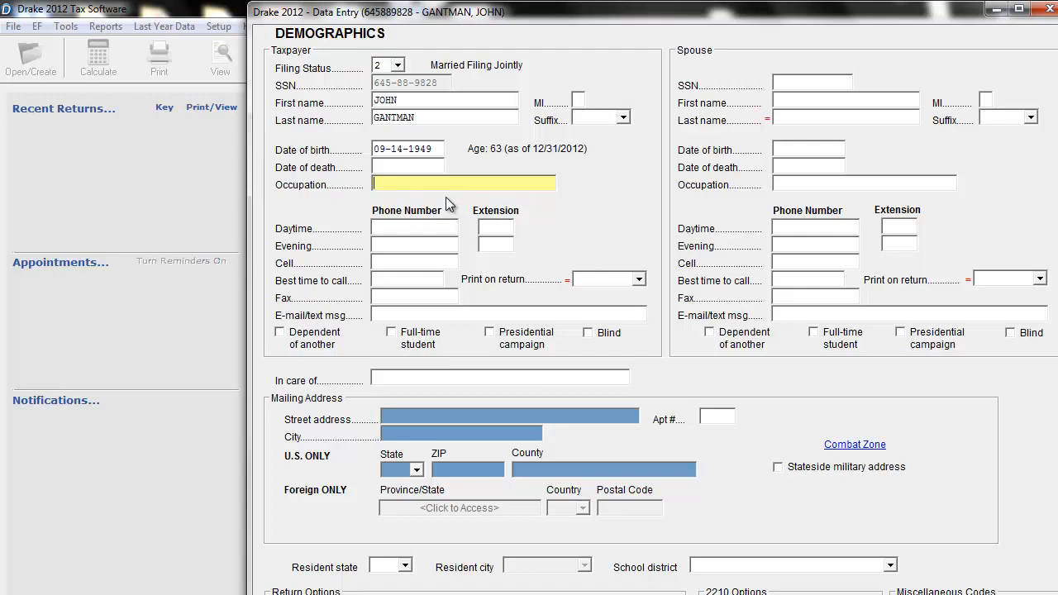
# Enter BANK TELLER as the taxpayer's occupation and fill in the taxpayer's daytime phone number.
pyautogui.write('BANK TELLER')
pyautogui.click(425, 229)
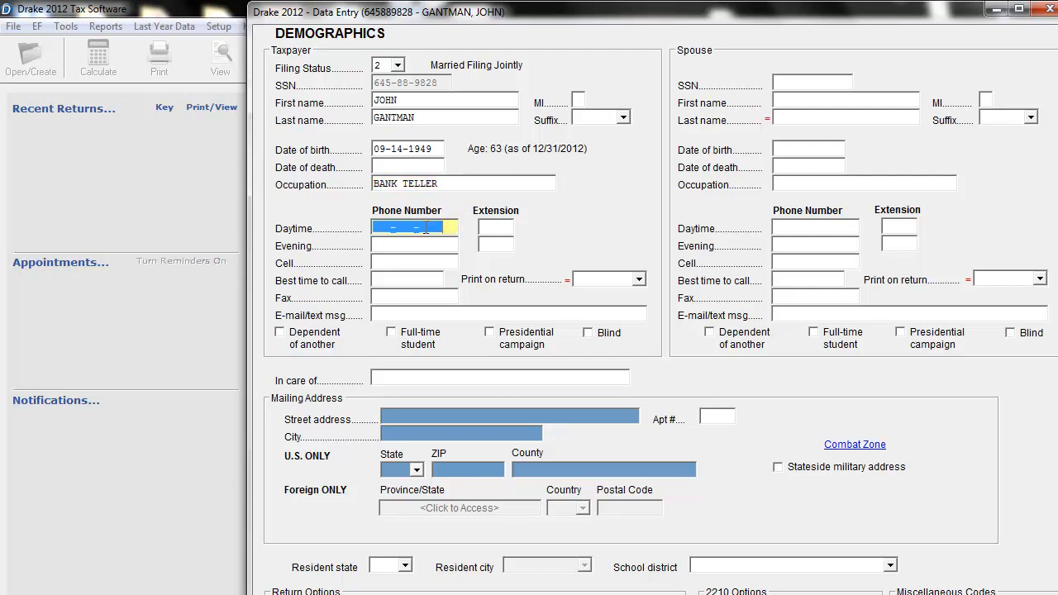
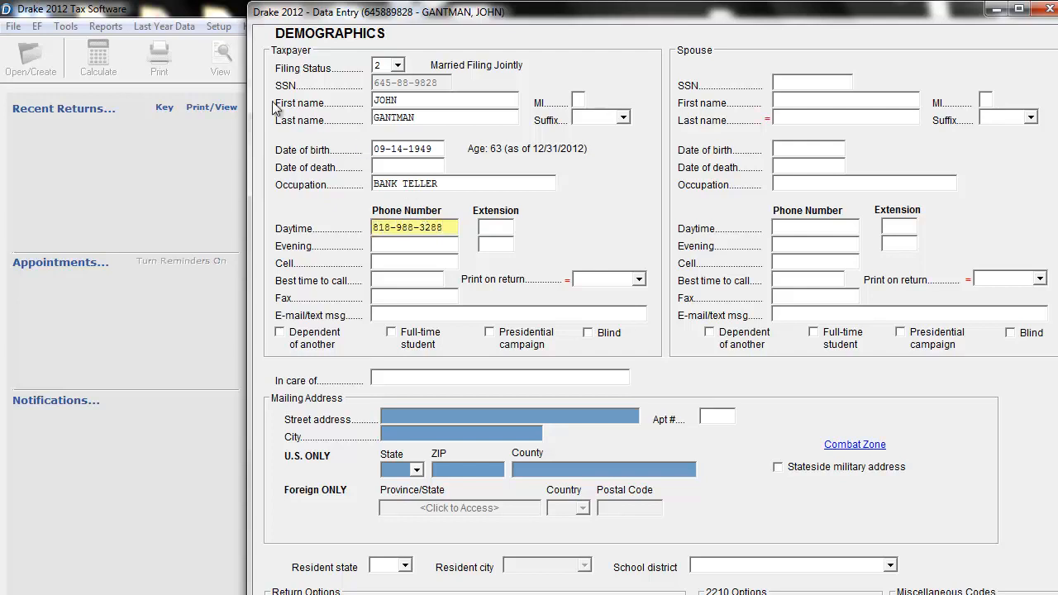
# Fill in the taxpayer's e-mail address.
pyautogui.click(420, 246)
pyautogui.click(419, 315)
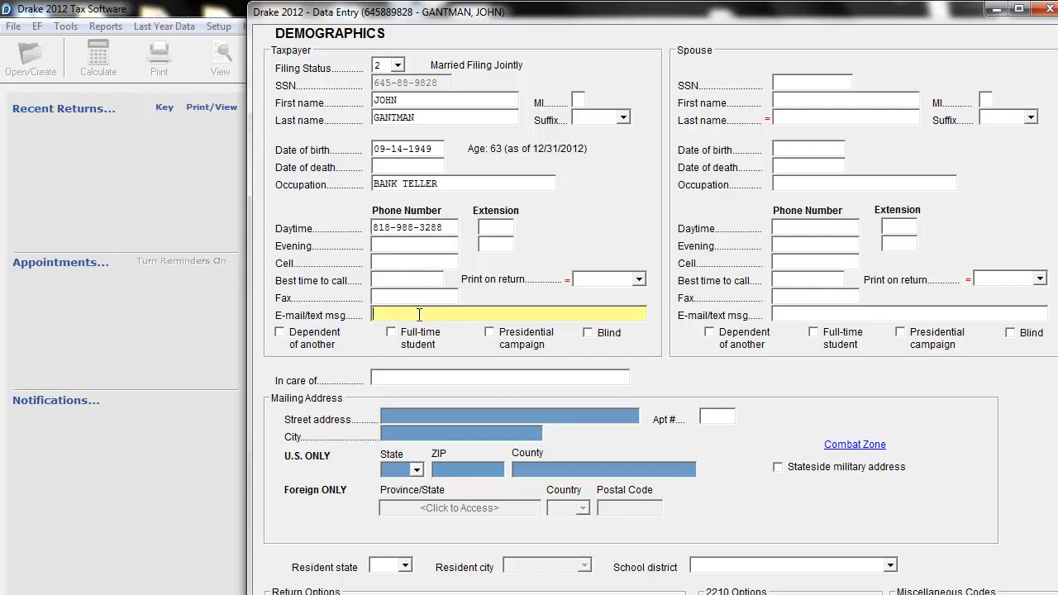
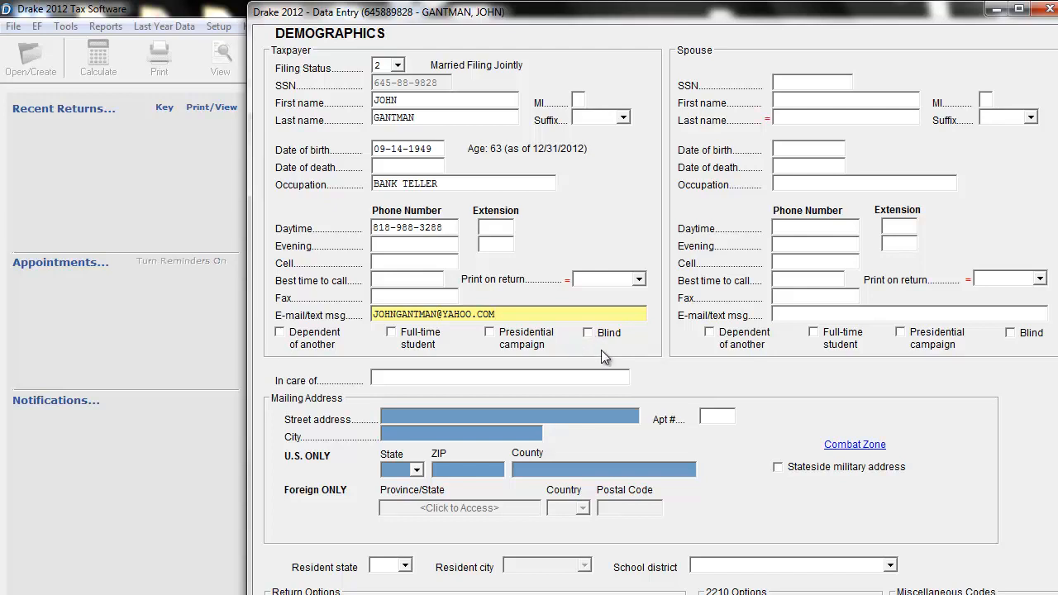
# Enter the spouse's Social Security number.
pyautogui.moveTo(824, 17); pyautogui.dragTo(814, 27)
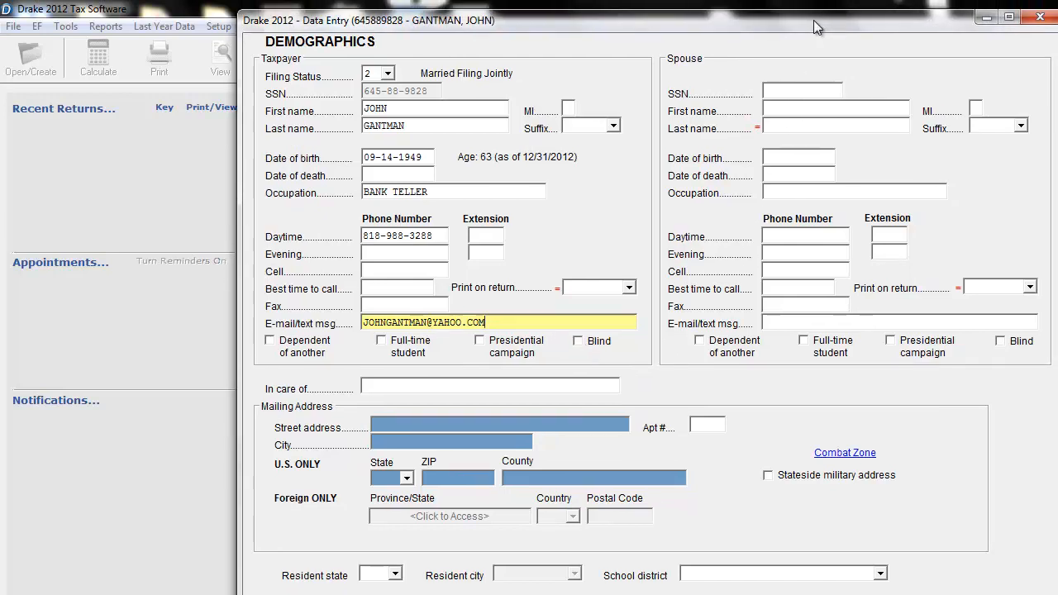
pyautogui.click(792, 89)
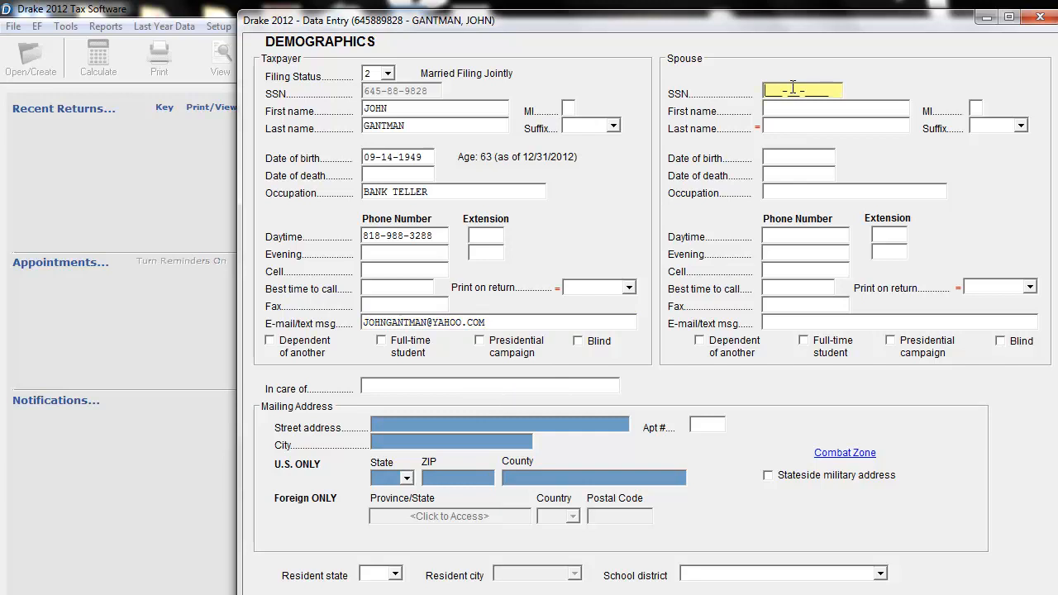
pyautogui.press('Tab')
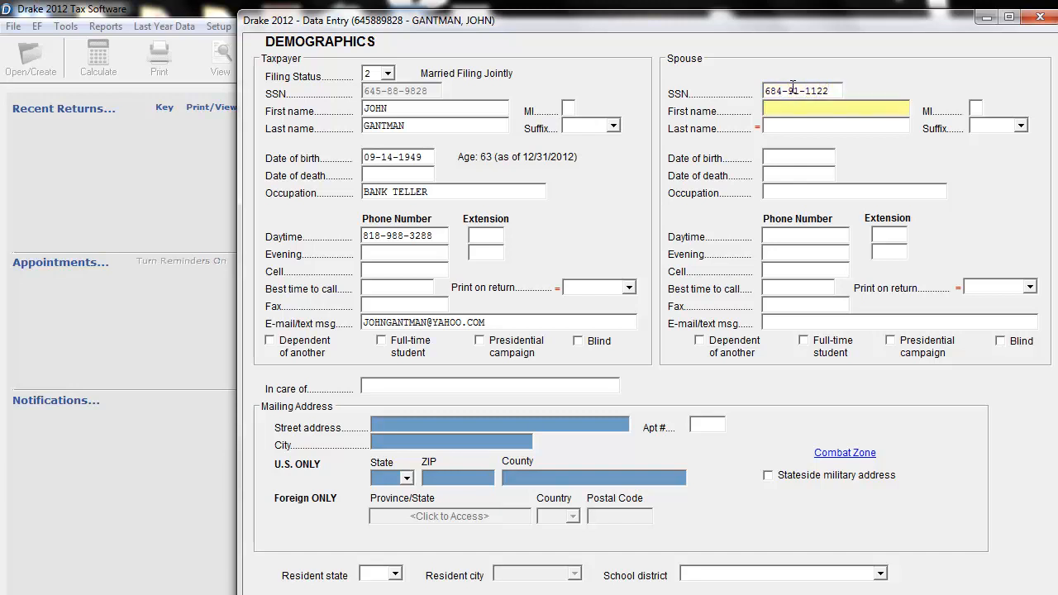
# Enter the spouse's first and last name, leaving the middle initial blank.
pyautogui.press('Tab')
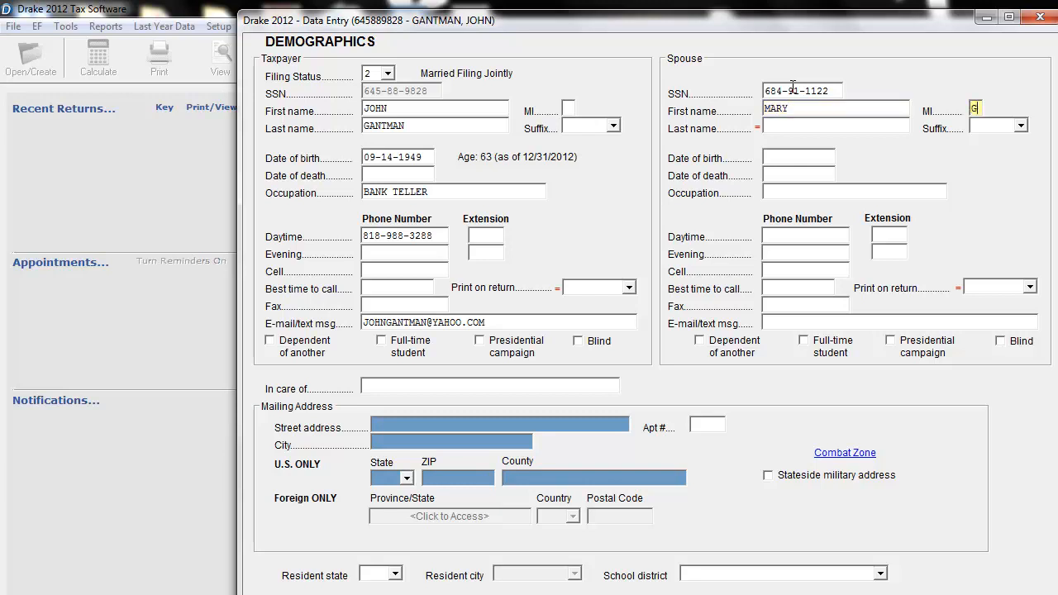
pyautogui.press('Tab')
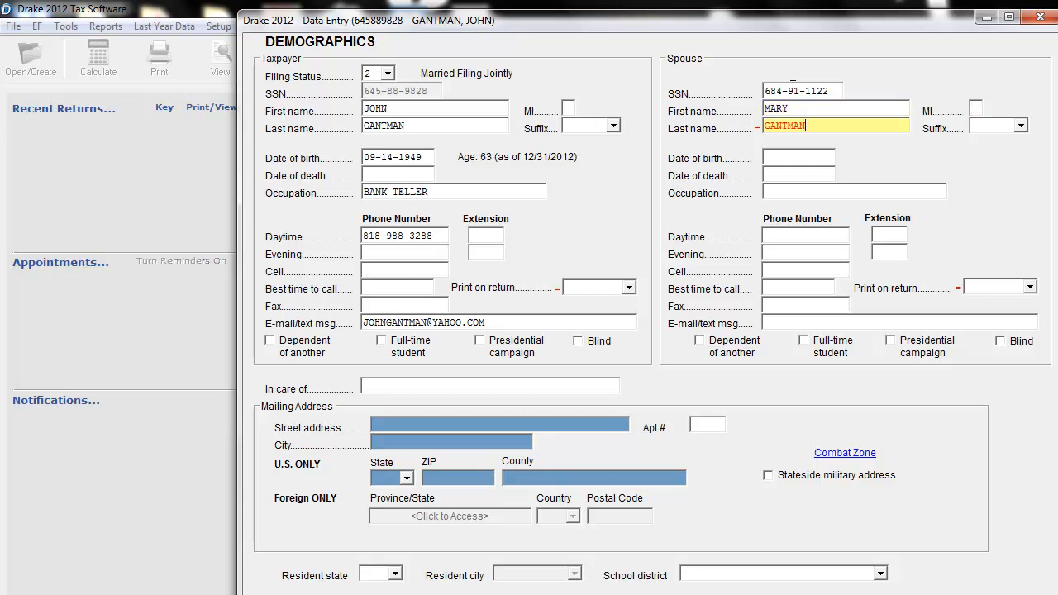
pyautogui.press('Tab')
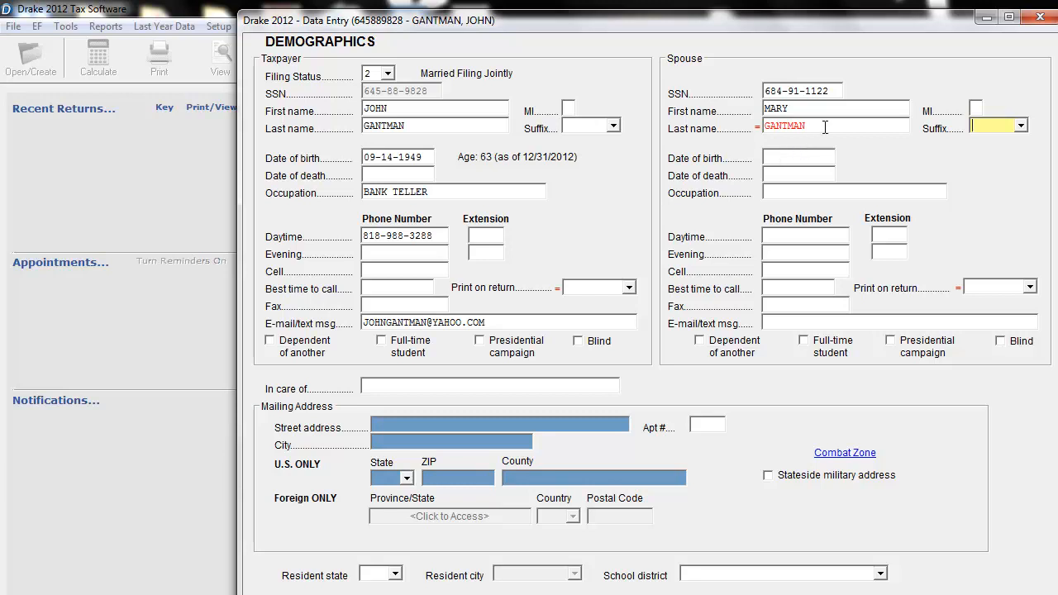
# Clear the spouse's last name and enter the same last name again.
pyautogui.click(830, 126)
pyautogui.moveTo(830, 125); pyautogui.dragTo(734, 124)
pyautogui.press('BackSpace')
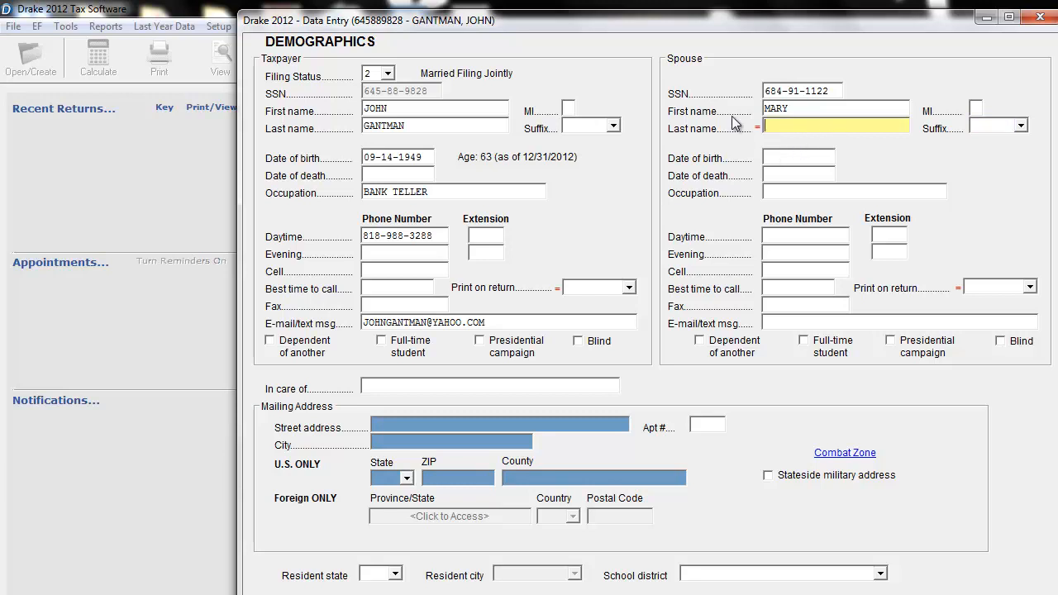
pyautogui.click(776, 158)
pyautogui.click(794, 124)
pyautogui.write('GANTMAN')
pyautogui.press('Tab')
# Enter the spouse's date of birth with a four-digit year.
pyautogui.click(806, 157)
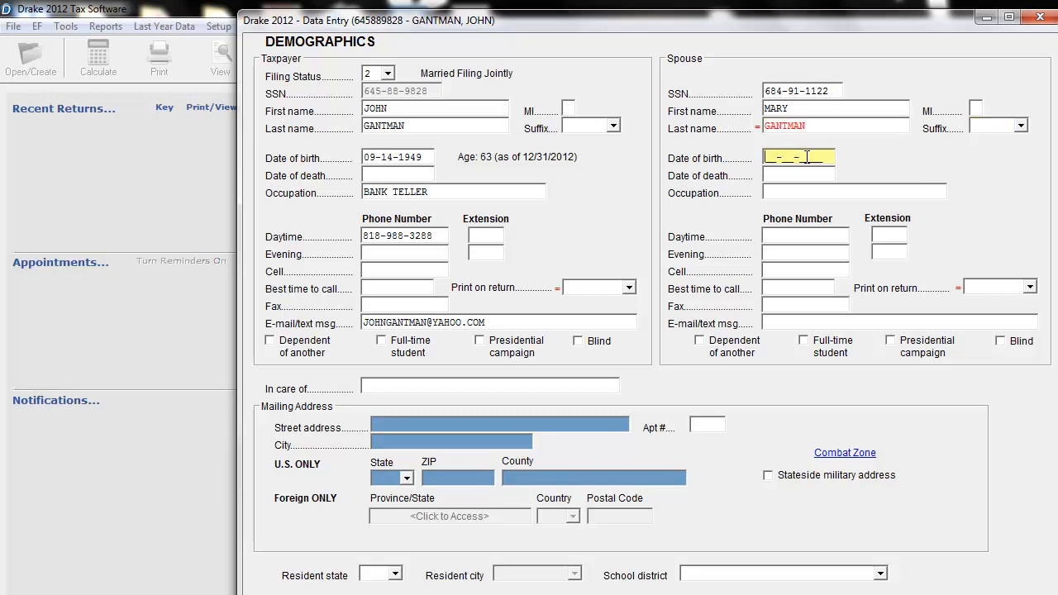
pyautogui.write('091549')
pyautogui.press('BackSpace')
pyautogui.press('BackSpace')
pyautogui.write('1949')
# Enter RETIRED as the spouse's occupation, leaving the spouse's phone and e-mail fields blank.
pyautogui.click(840, 188)
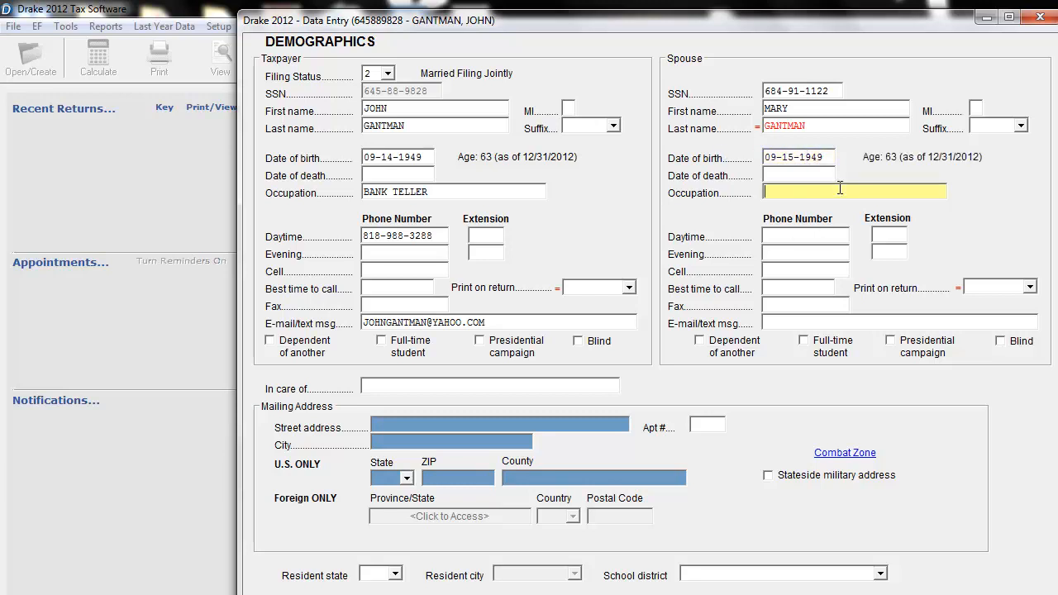
pyautogui.write('RETIRED')
pyautogui.press('Tab')
pyautogui.press('Tab')
pyautogui.press('Tab')
pyautogui.press('Tab')
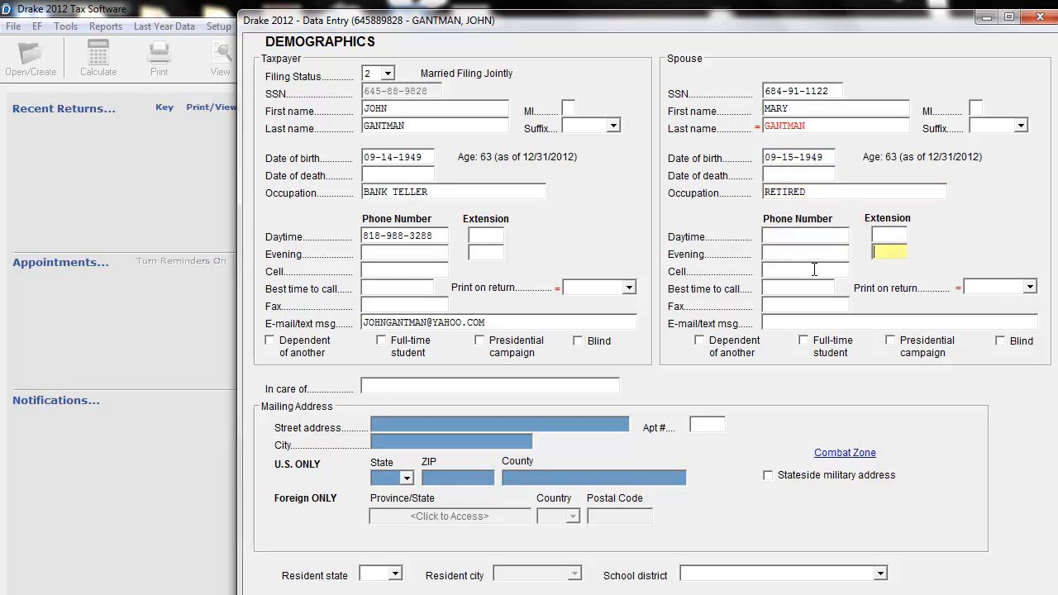
pyautogui.click(851, 320)
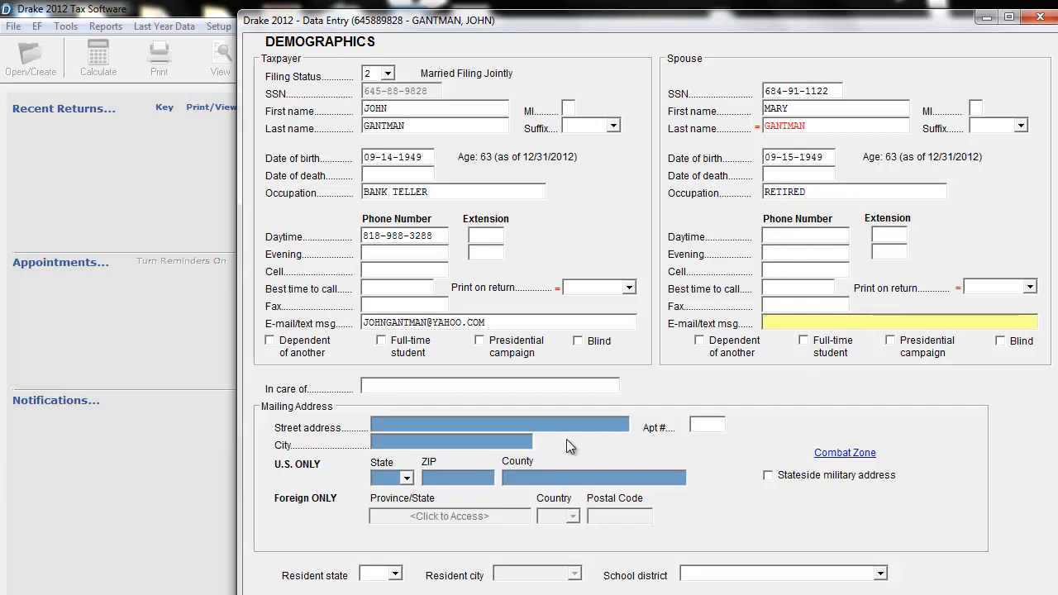
# Enter the mailing address's street line and leave the apartment number blank.
pyautogui.click(446, 423)
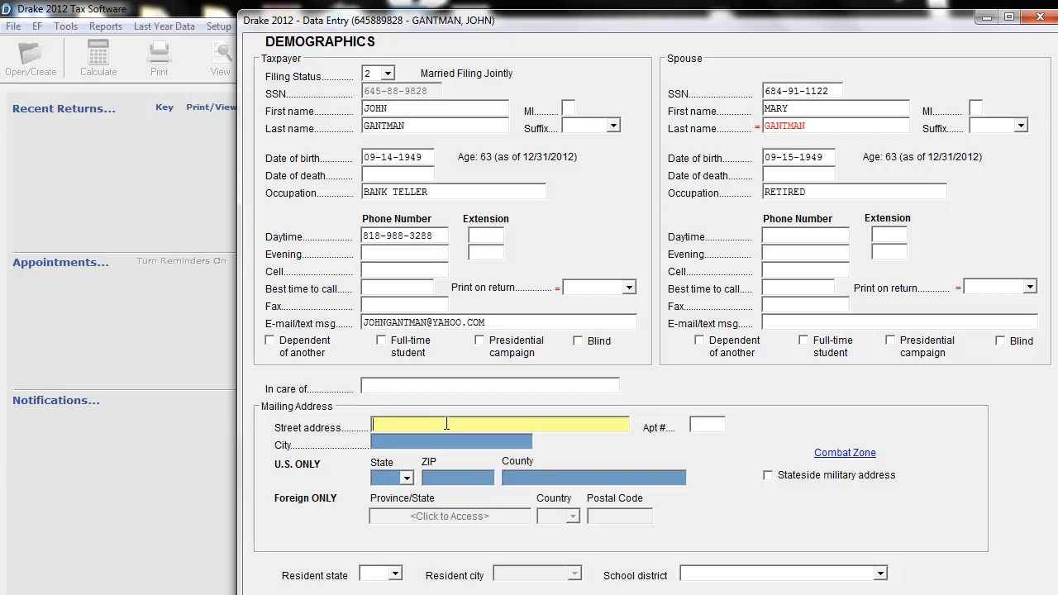
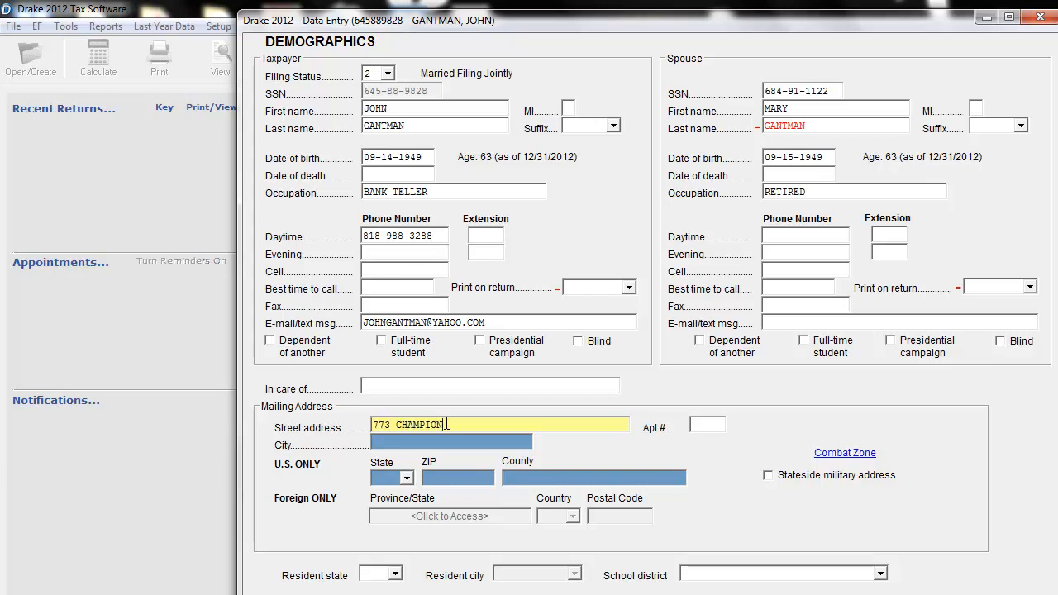
pyautogui.press('Tab')
pyautogui.write('N')
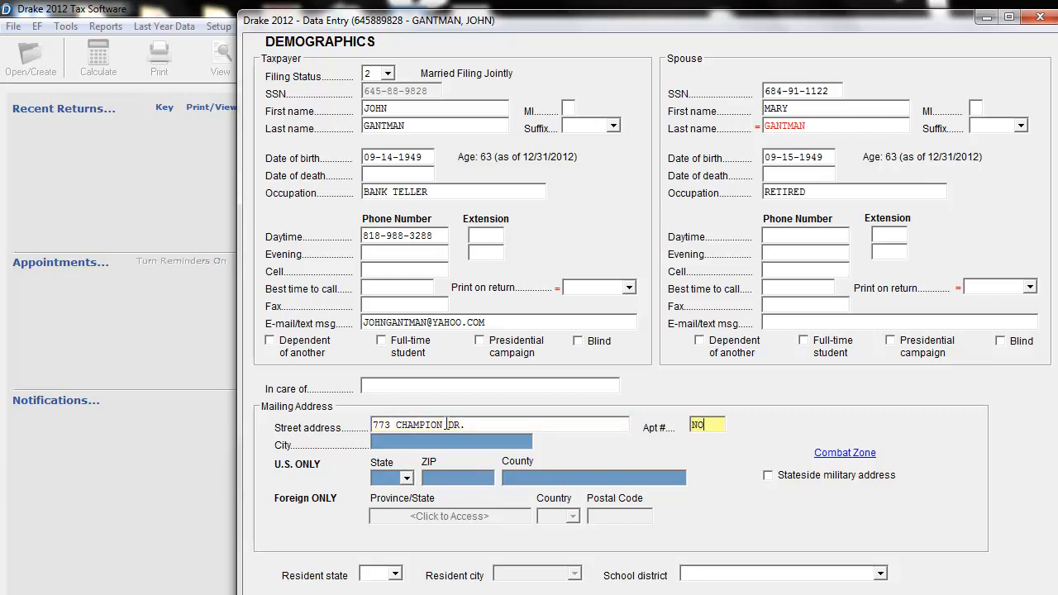
pyautogui.press('BackSpace')
pyautogui.press('Tab')
pyautogui.press('BackSpace')
pyautogui.press('BackSpace')
pyautogui.press('BackSpace')
pyautogui.press('BackSpace')
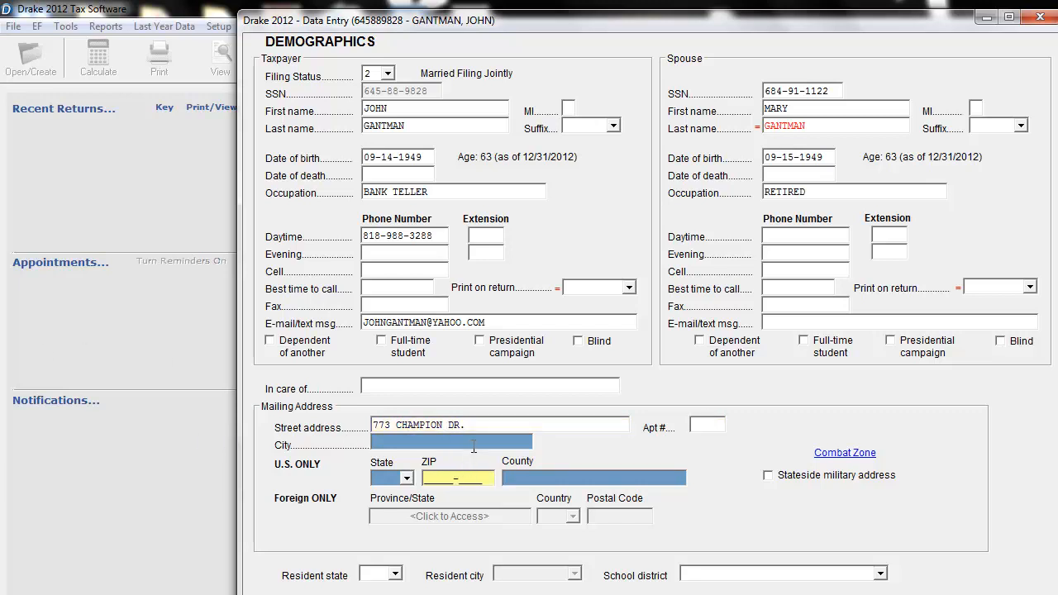
# Enter the mailing address's city, state and ZIP code, letting the county fill in from the ZIP code.
pyautogui.click(473, 445)
pyautogui.write('NORTH HILLS')
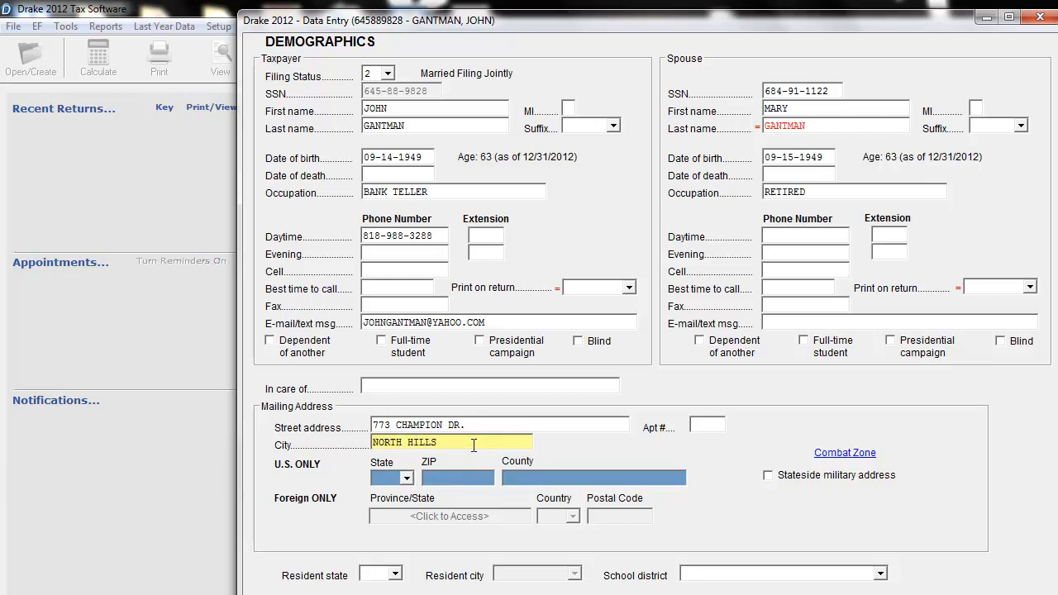
pyautogui.press('Tab')
pyautogui.write('CA')
pyautogui.press('Tab')
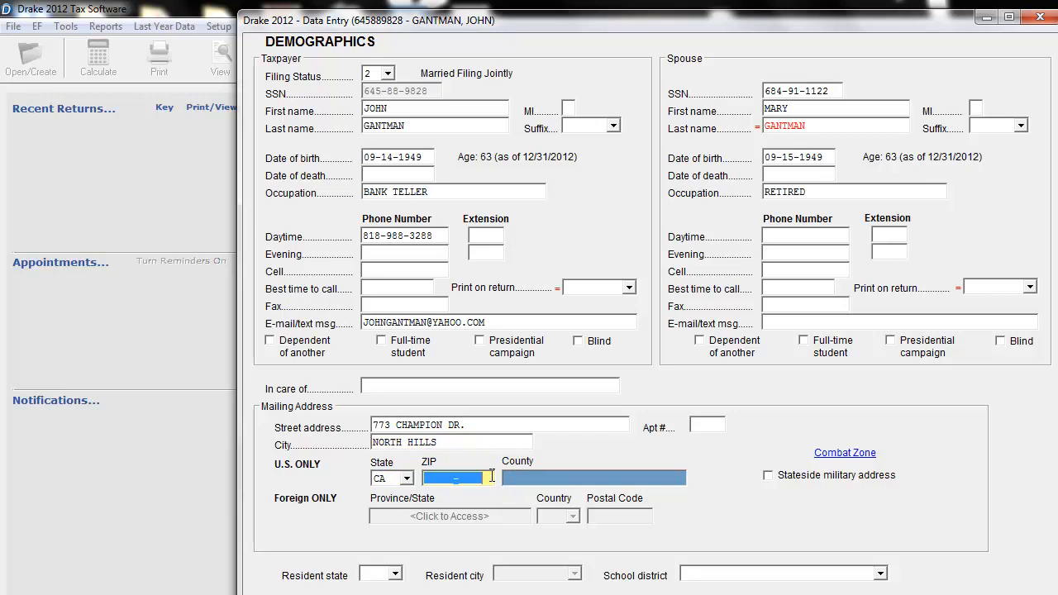
pyautogui.write('91343-')
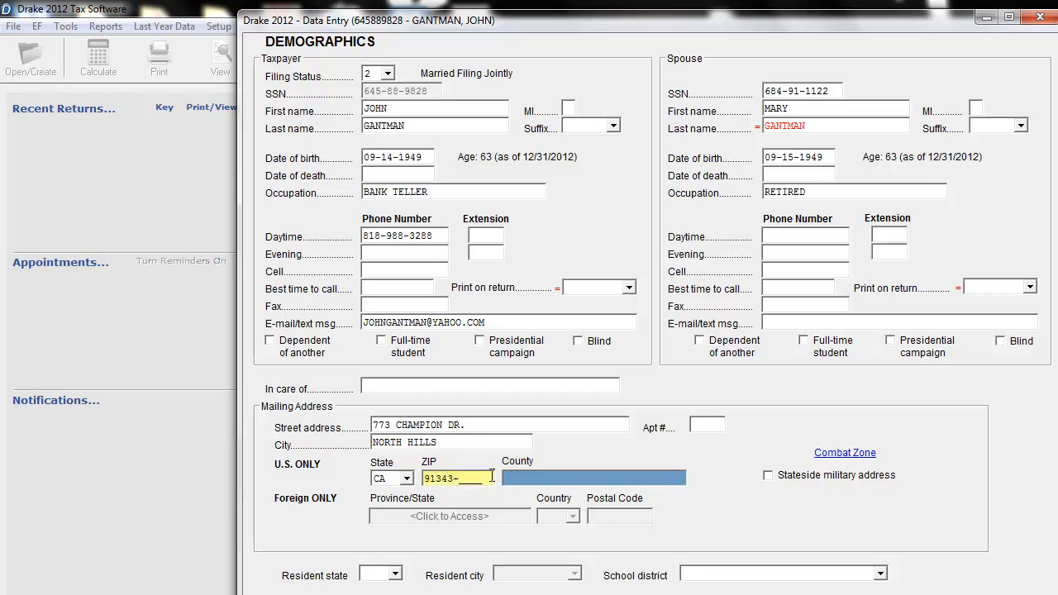
pyautogui.click(588, 478)
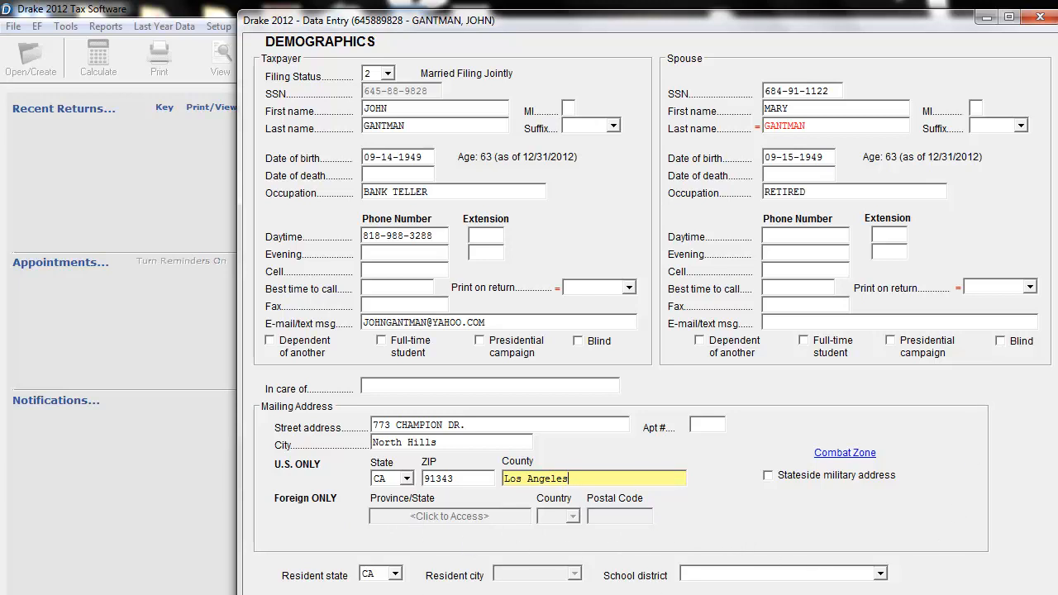
# Read the field help for the firm number override and for the preparer field's special codes.
pyautogui.press('F1')
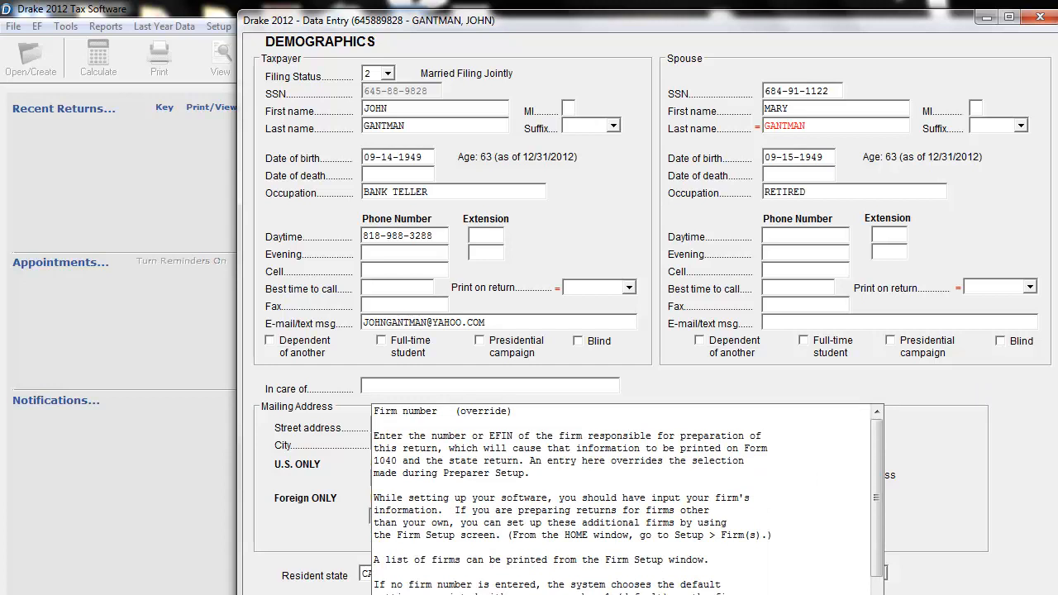
pyautogui.press('Escape')
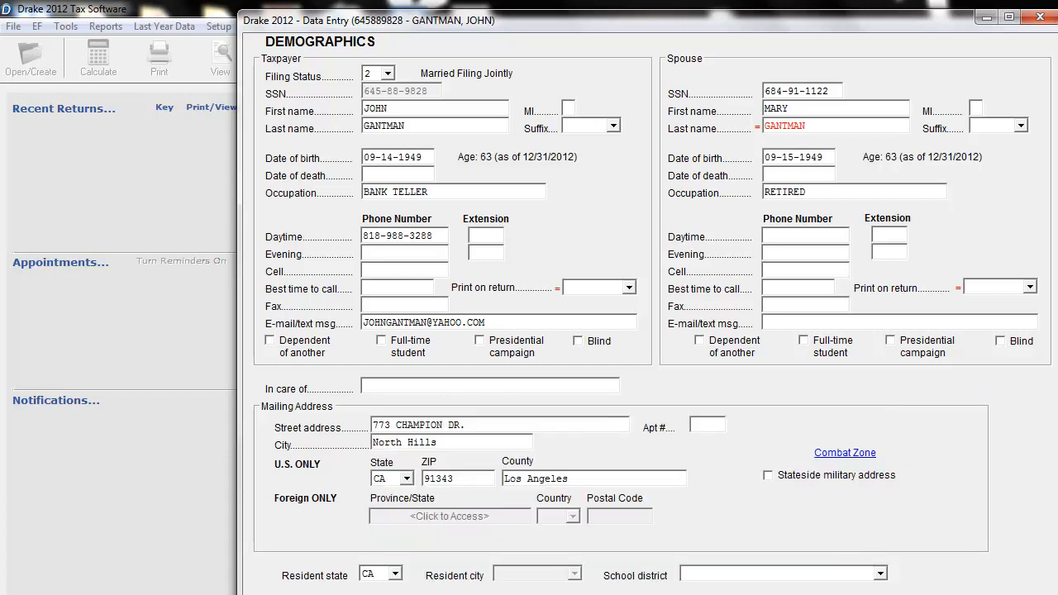
pyautogui.press('F1')
pyautogui.scroll(-4, 496, 541)
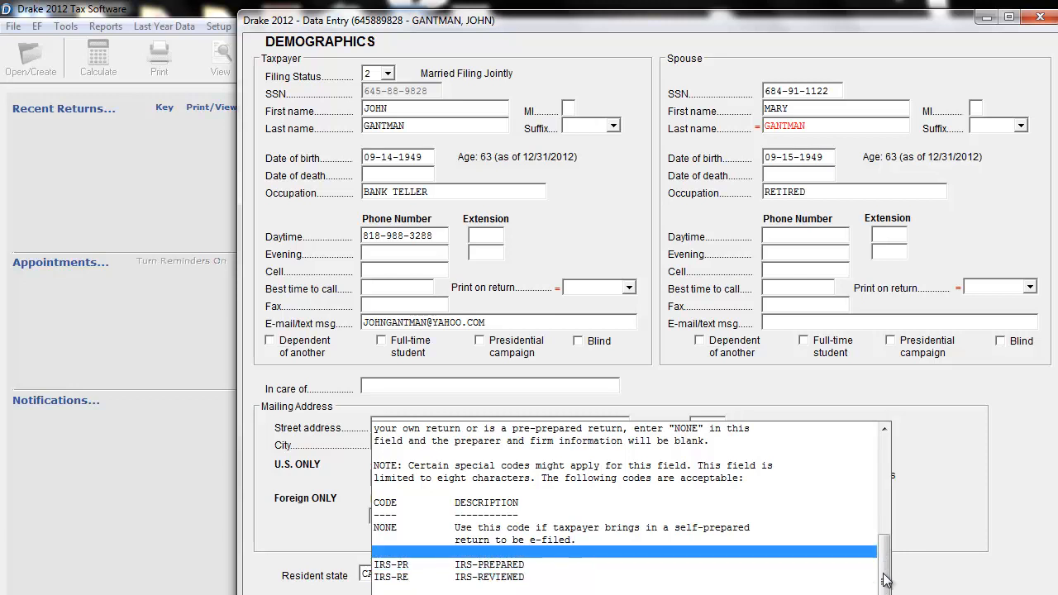
# Return to the start of the preparer field's help, dismiss it, and close the demographics screen.
pyautogui.moveTo(888, 574); pyautogui.dragTo(888, 448)
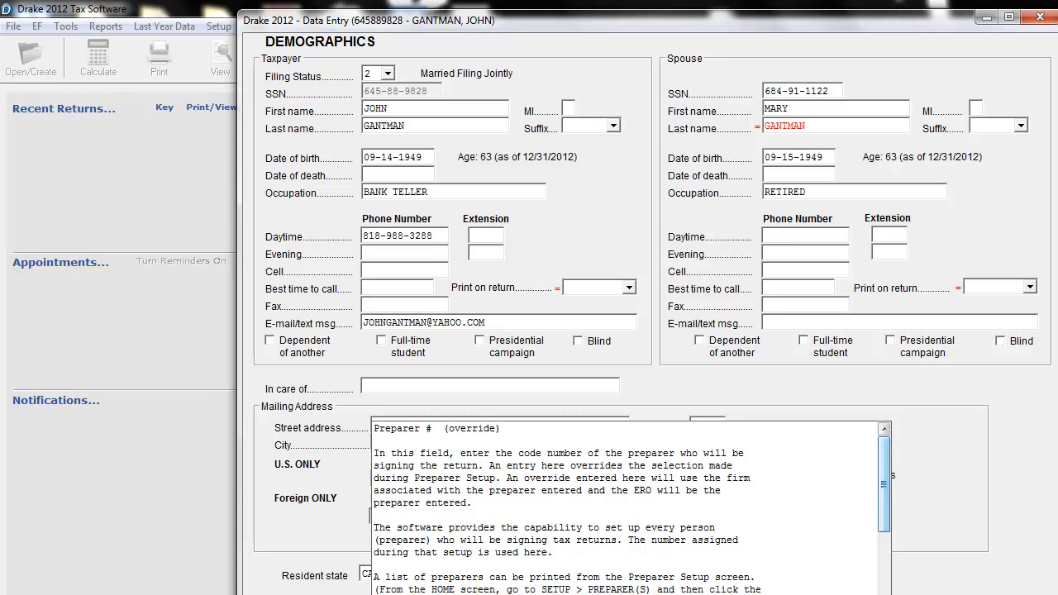
pyautogui.press('Escape')
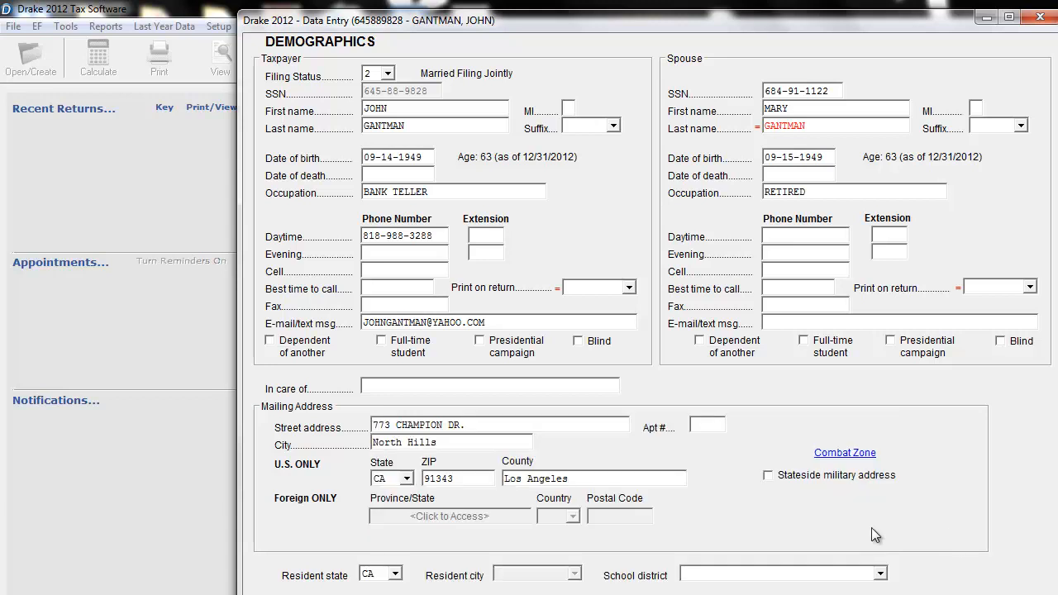
pyautogui.click(1037, 20)
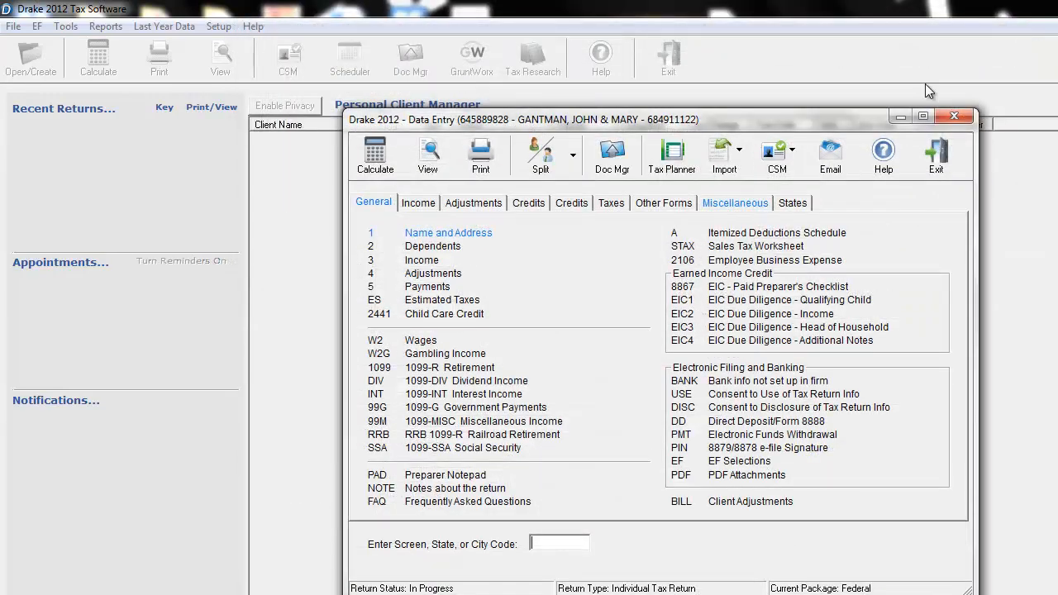
# Open the Dependents entry grid and enter the first dependent's first and last name, leaving the middle initial blank.
pyautogui.click(420, 251)
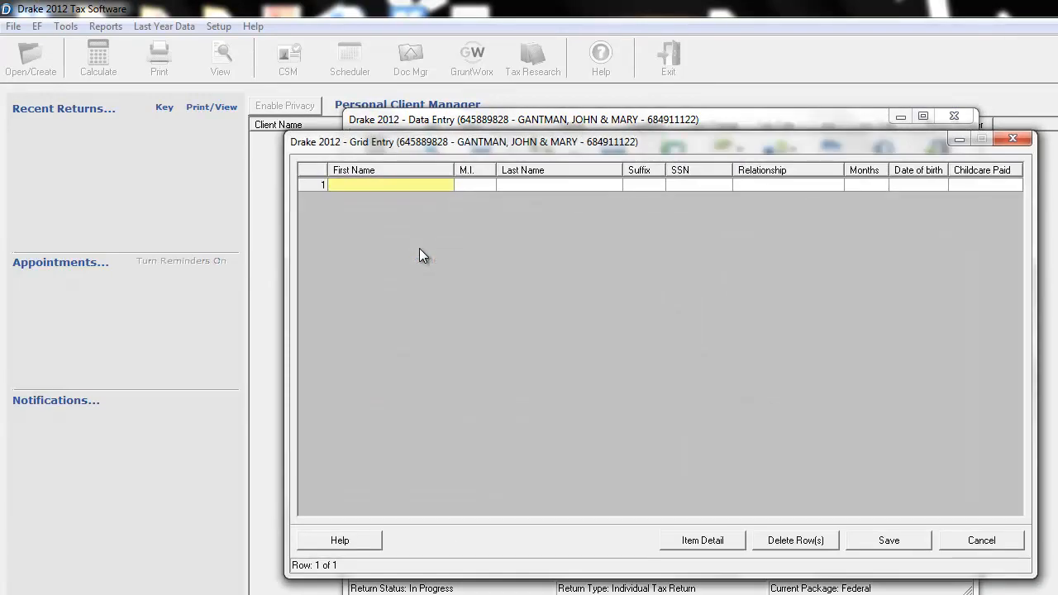
pyautogui.moveTo(653, 147); pyautogui.dragTo(654, 101)
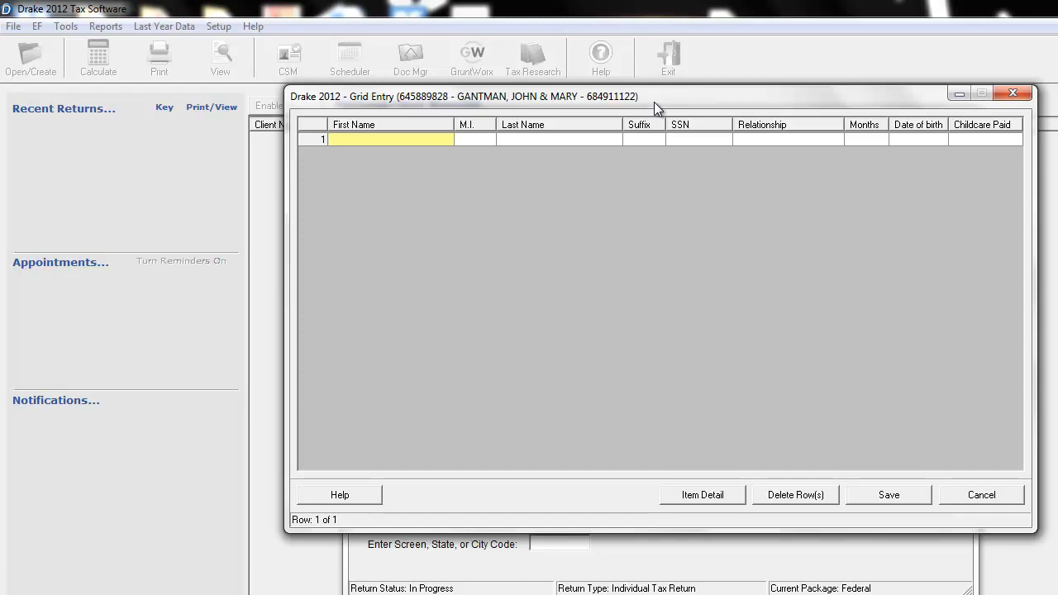
pyautogui.press('Tab')
pyautogui.press('Tab')
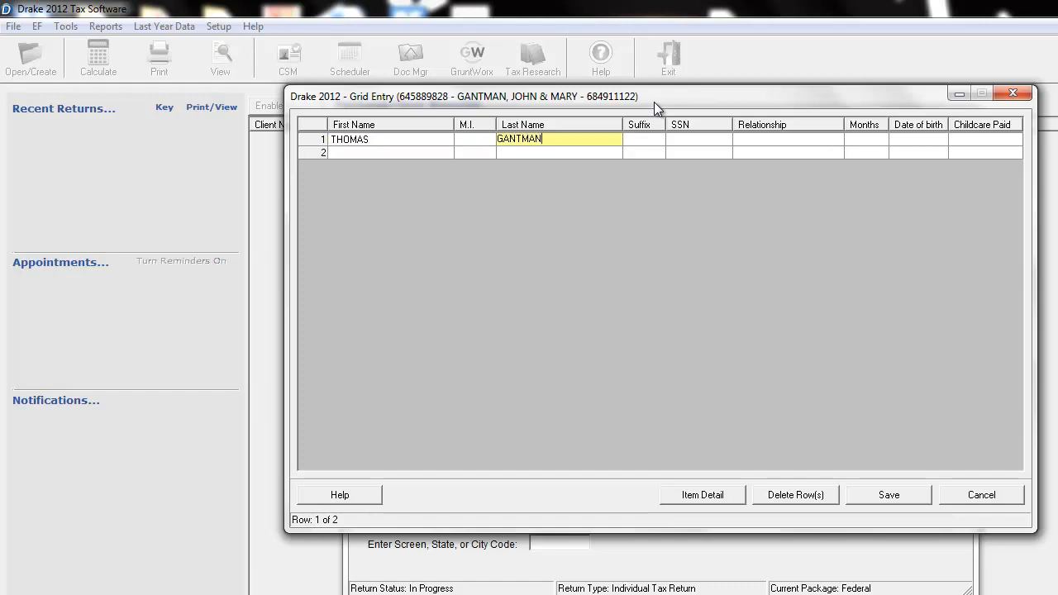
# Enter the first dependent's SSN and set the relationship to GRANDCHILD, leaving the suffix blank.
pyautogui.press('Tab')
pyautogui.press('Tab')
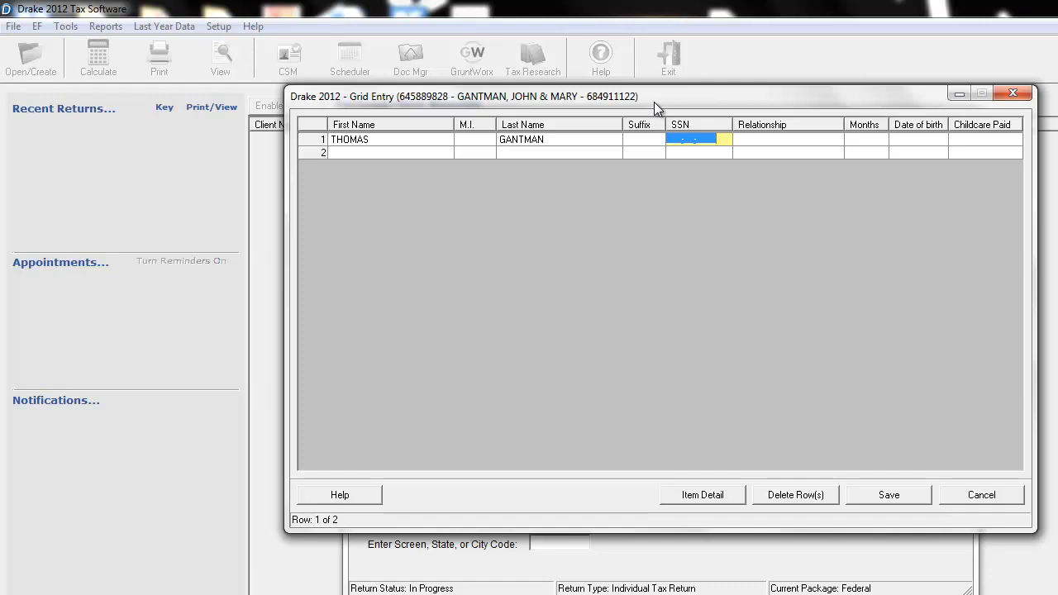
pyautogui.press('Tab')
pyautogui.write('GRA')
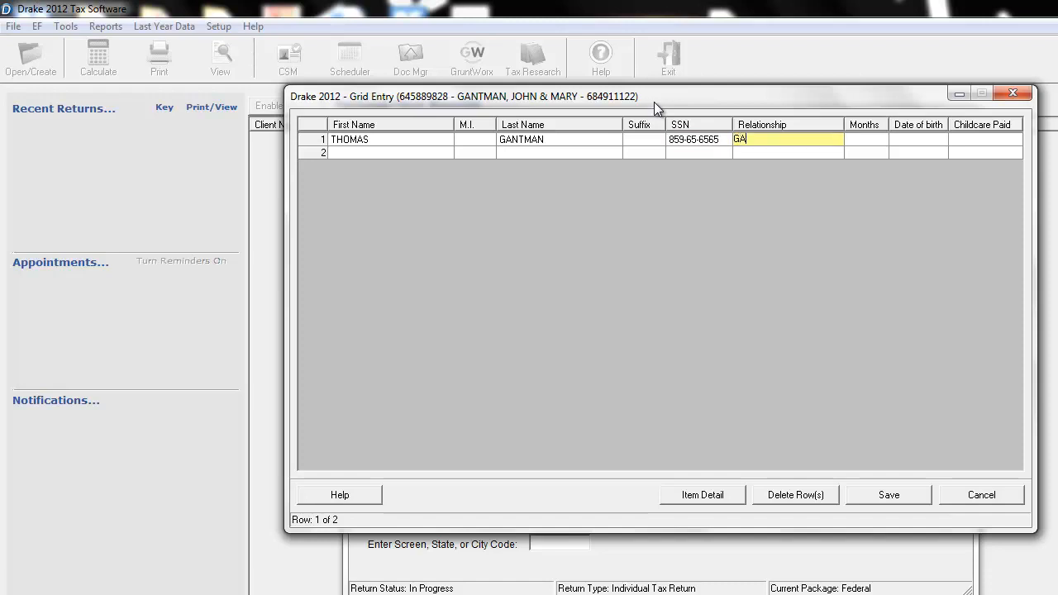
pyautogui.press('Tab')
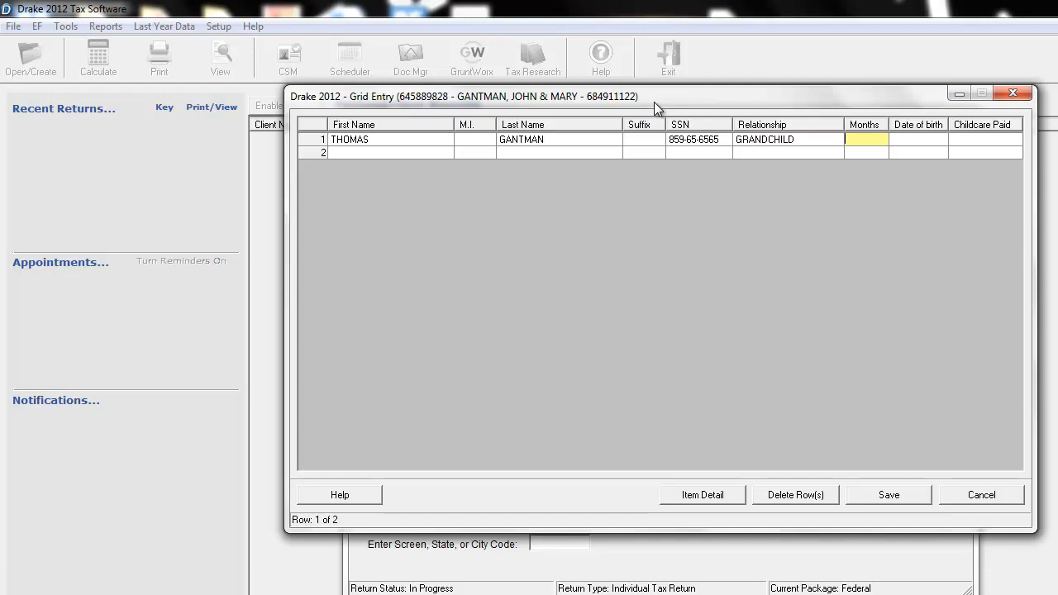
# Set the first dependent's months to 12 and enter the date of birth.
pyautogui.write('12')
pyautogui.press('Tab')
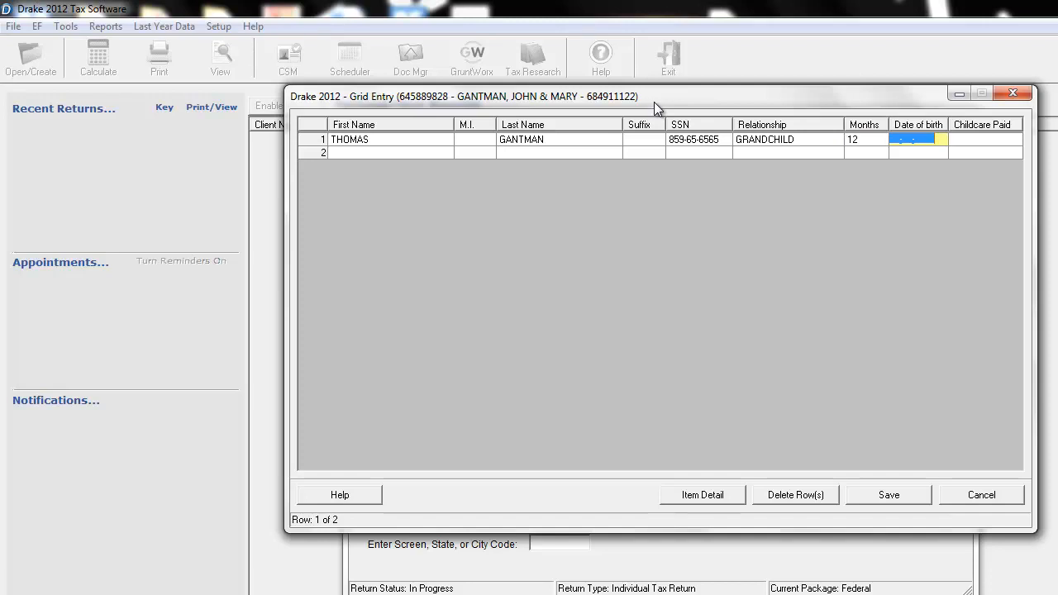
pyautogui.write('04-15-2002')
pyautogui.press('Tab')
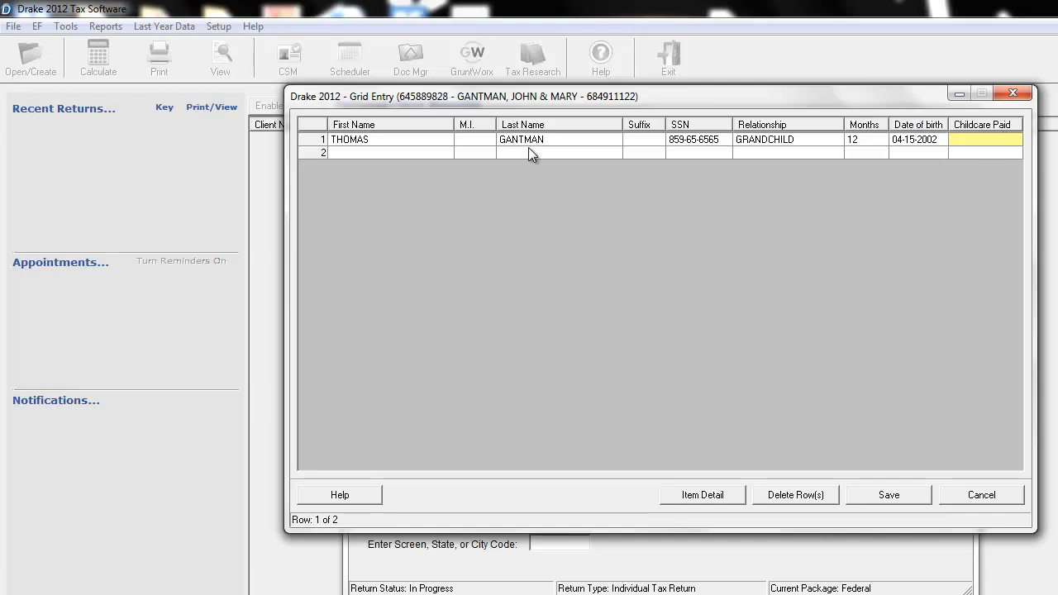
# Enter the second dependent's first and last name in row 2, leaving the middle initial blank.
pyautogui.click(396, 153)
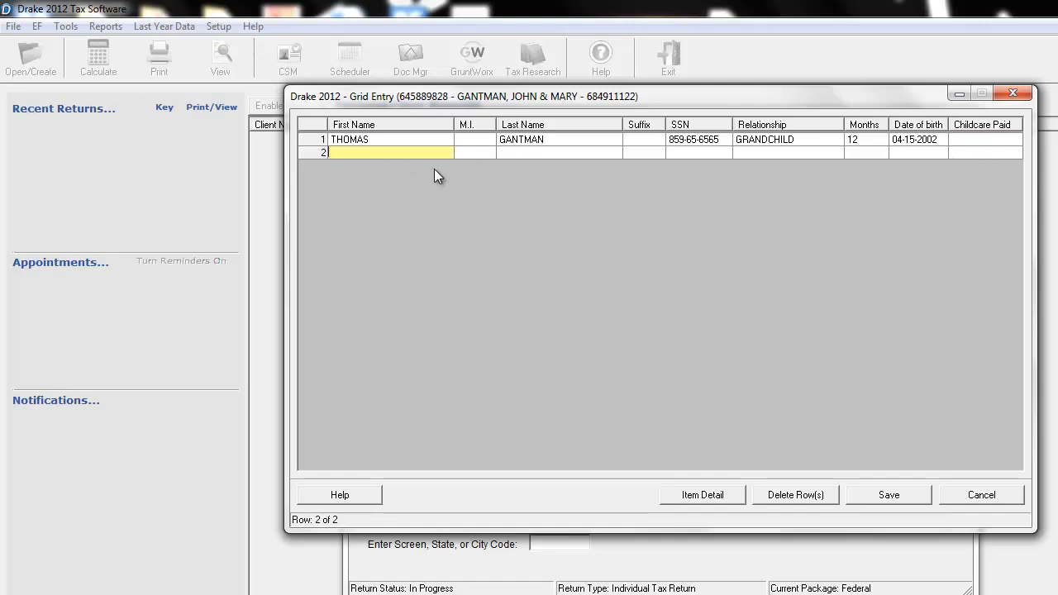
pyautogui.press('Tab')
pyautogui.press('Tab')
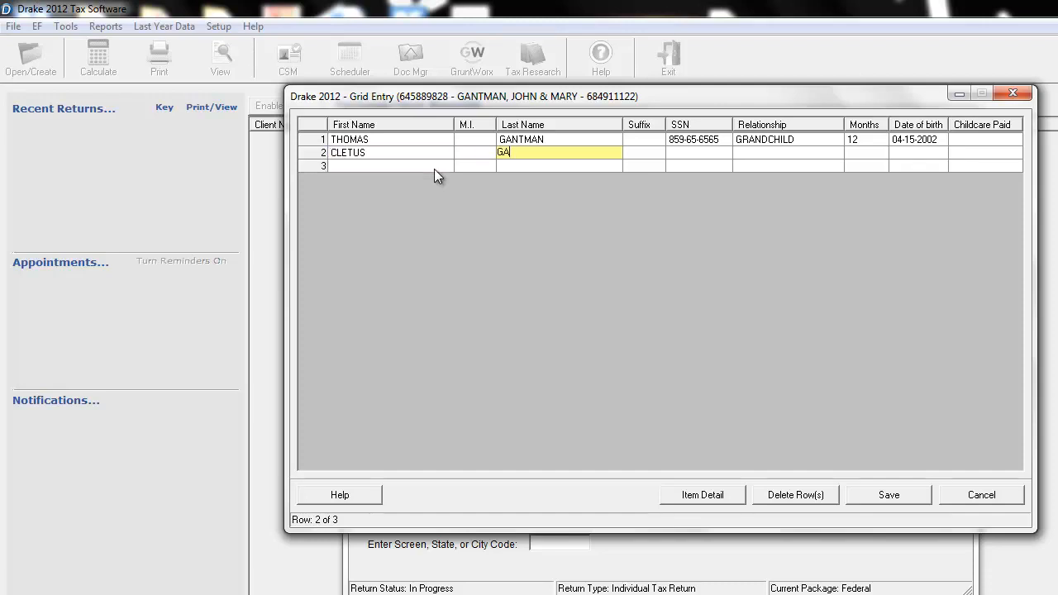
# Enter the second dependent's SSN and set the relationship to GRANDCHILD, leaving the suffix blank.
pyautogui.press('Tab')
pyautogui.press('Tab')
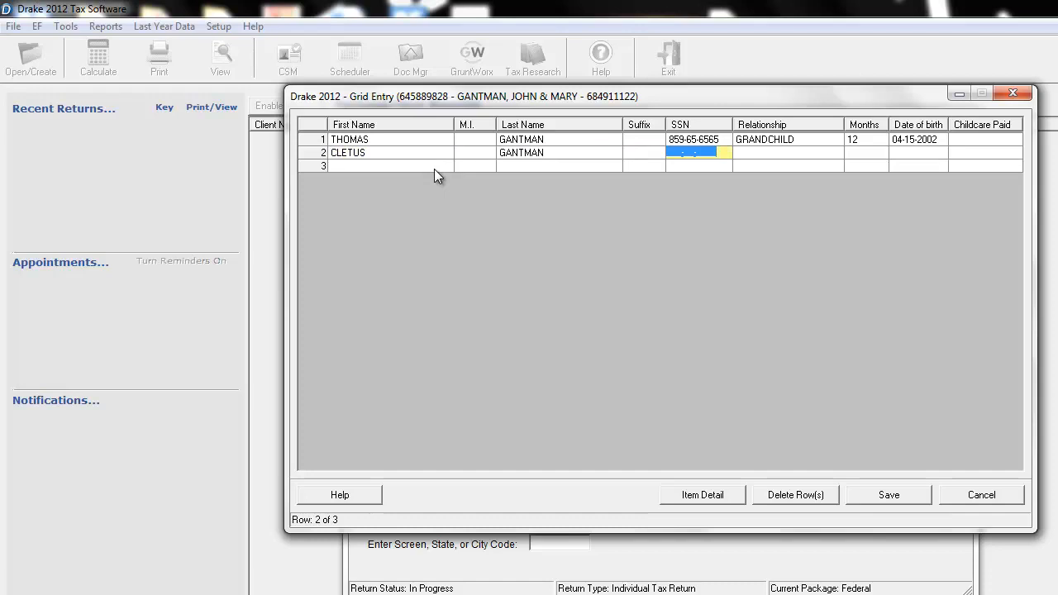
pyautogui.press('Tab')
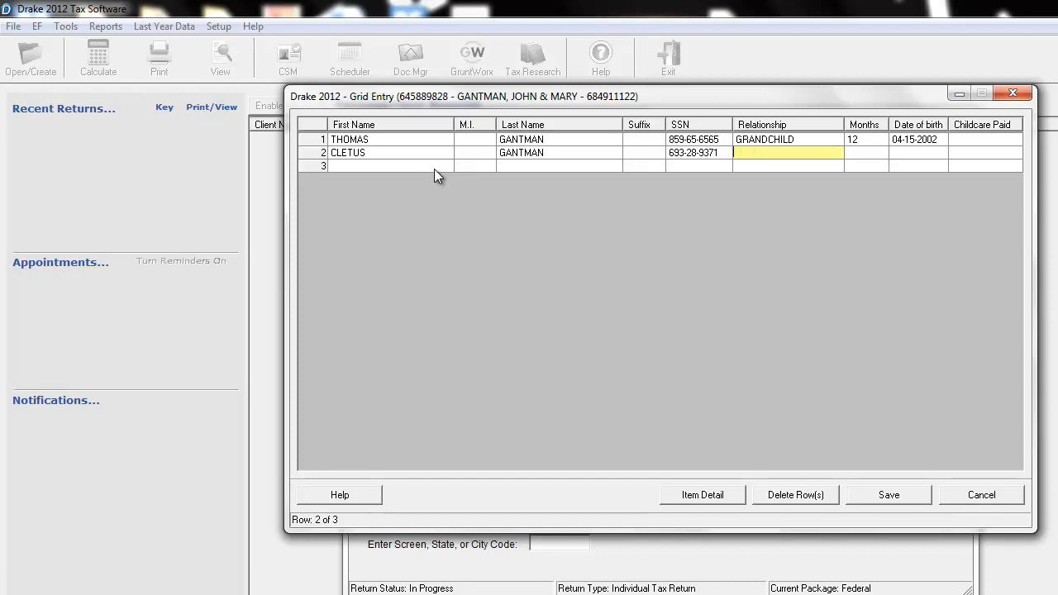
pyautogui.write('GRANDCHILD')
pyautogui.press('Tab')
# Set the second dependent's months to 12, enter the date of birth, and save the dependents grid.
pyautogui.write('12')
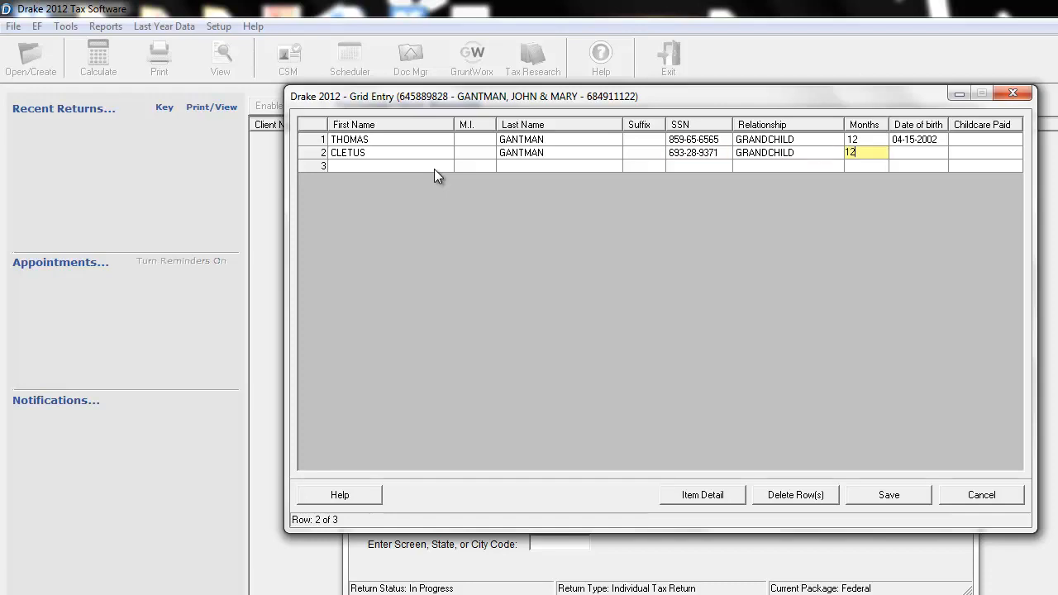
pyautogui.press('Tab')
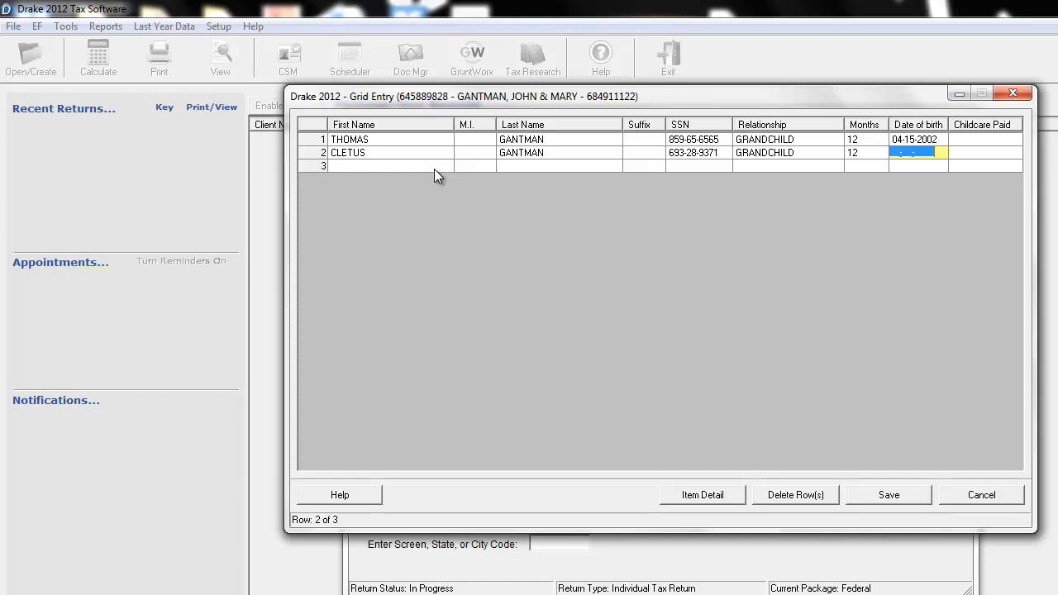
pyautogui.write('05161999')
pyautogui.press('Tab')
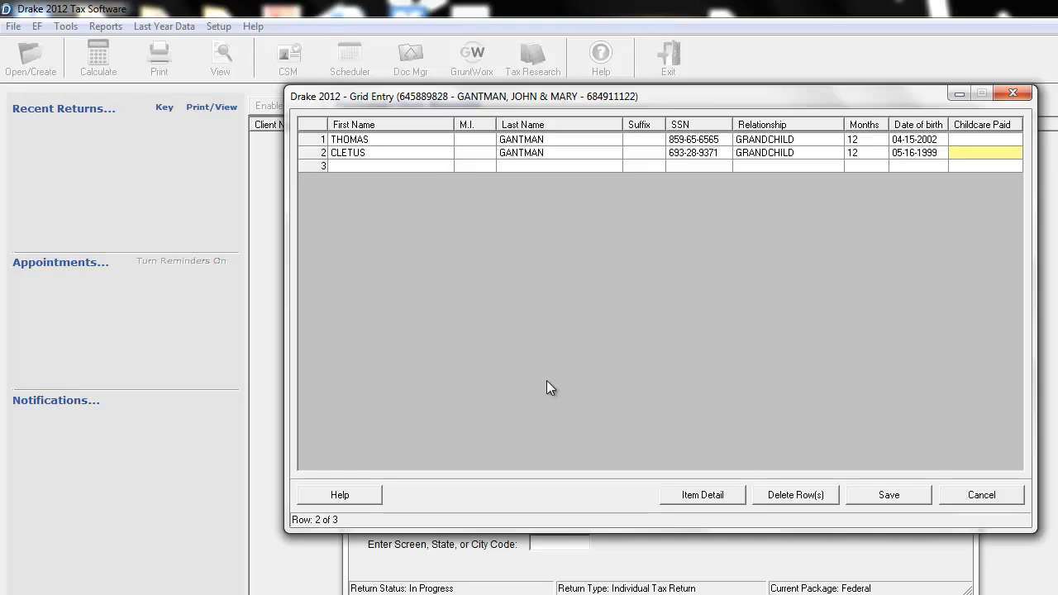
pyautogui.click(883, 496)
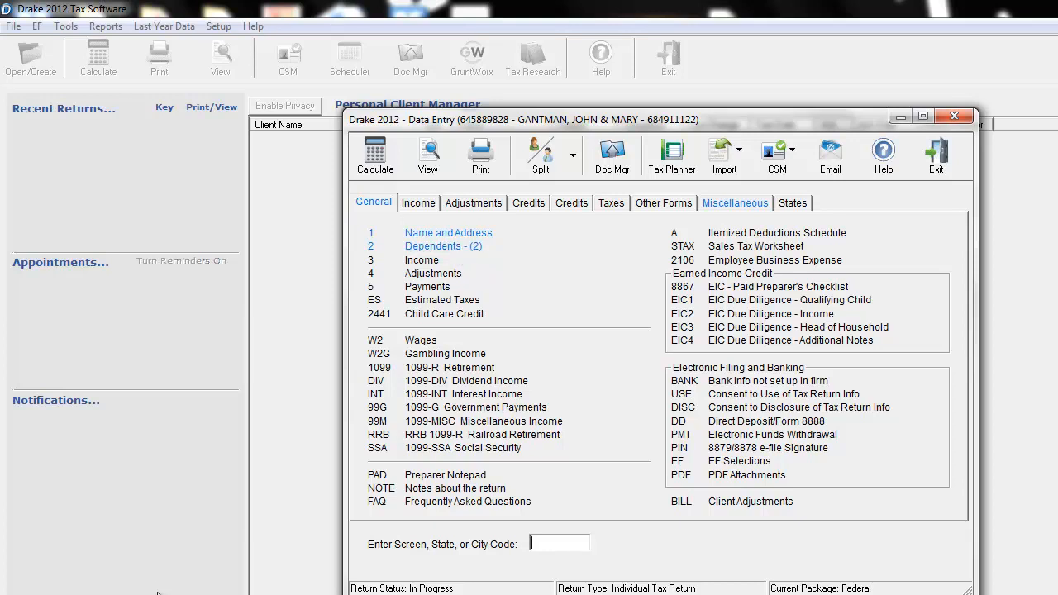
# Review the Form 1040 Income screen's lines, including the taxable portion of IRA distributions, and close it without entries.
pyautogui.click(423, 261)
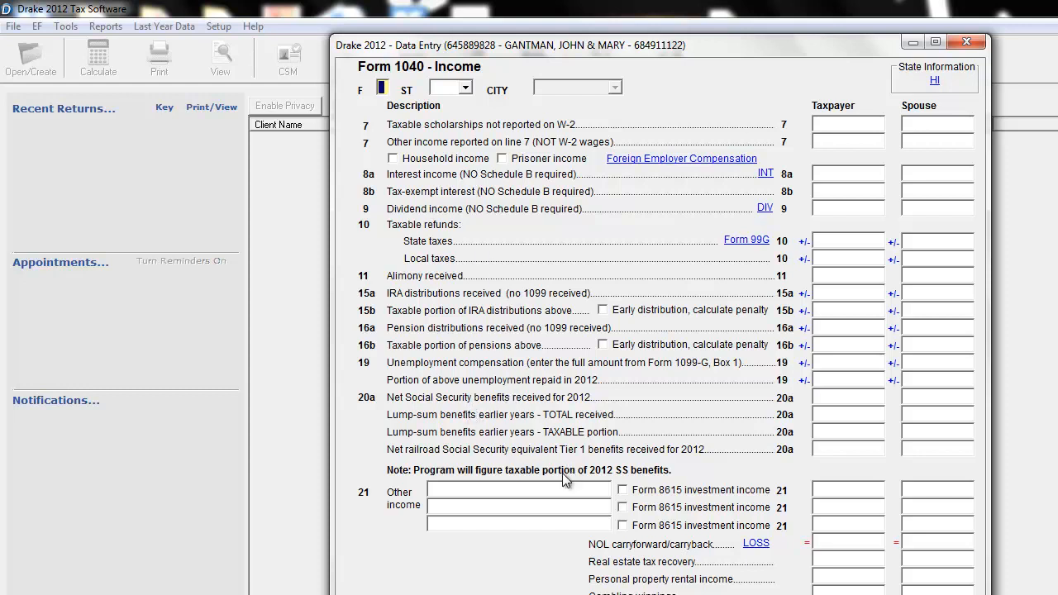
pyautogui.click(859, 311)
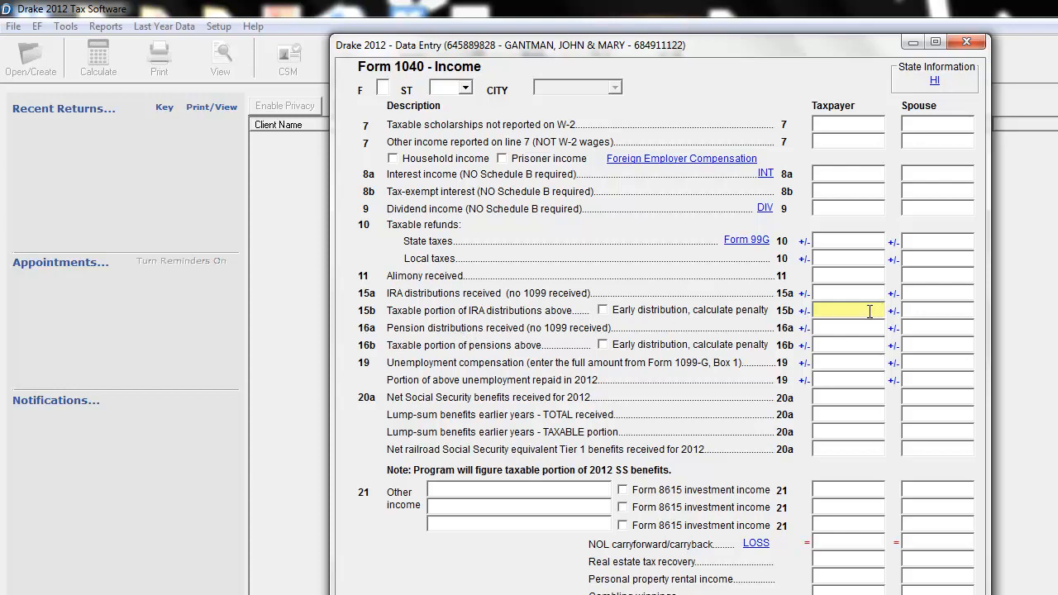
pyautogui.click(966, 42)
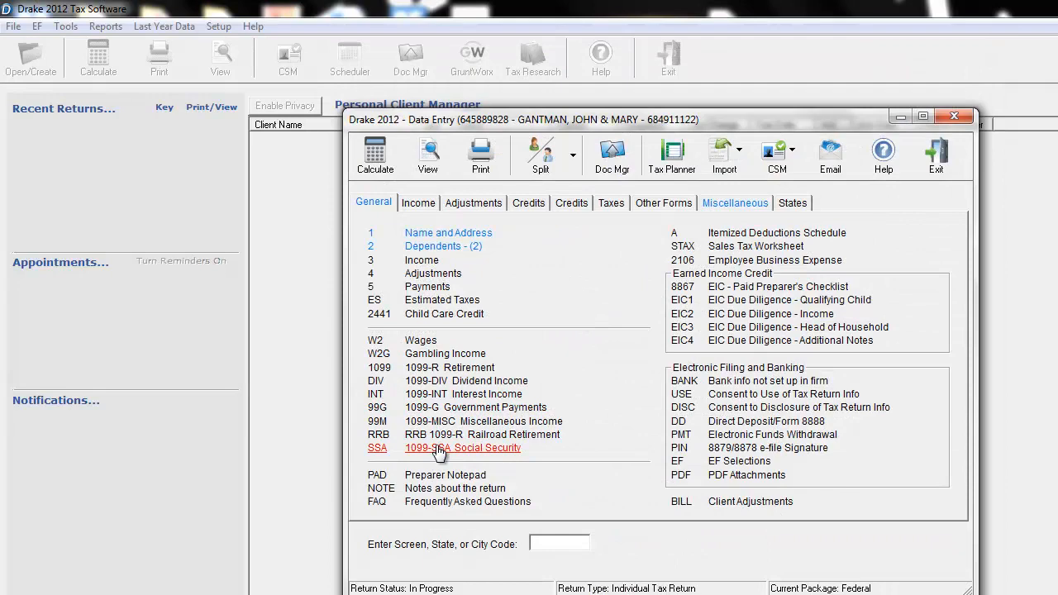
# Open a new Form 1099-R Retirement screen and assign it to the spouse with TS code S.
pyautogui.click(450, 373)
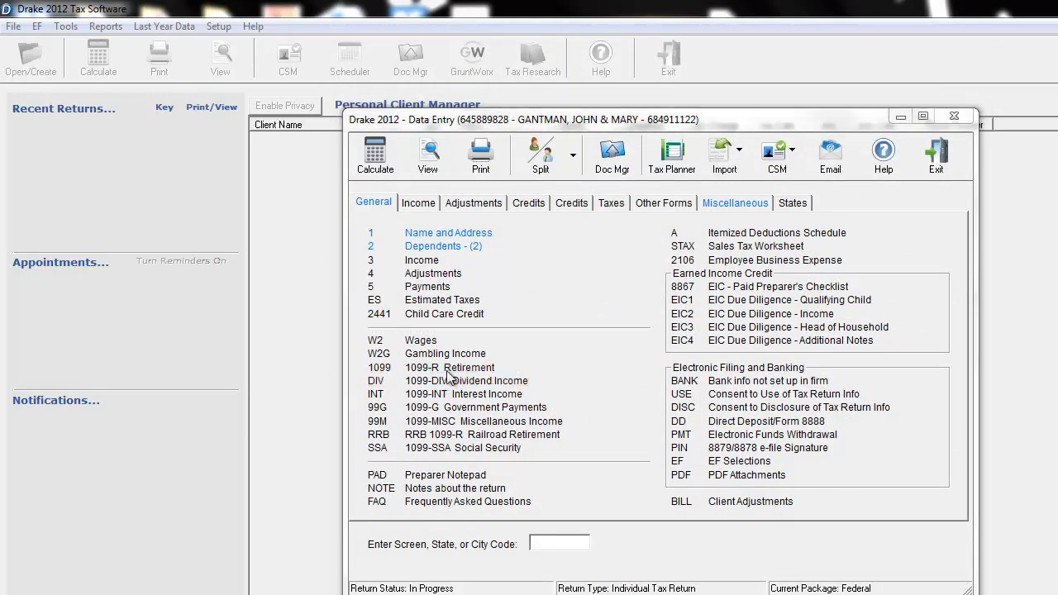
pyautogui.click(456, 131)
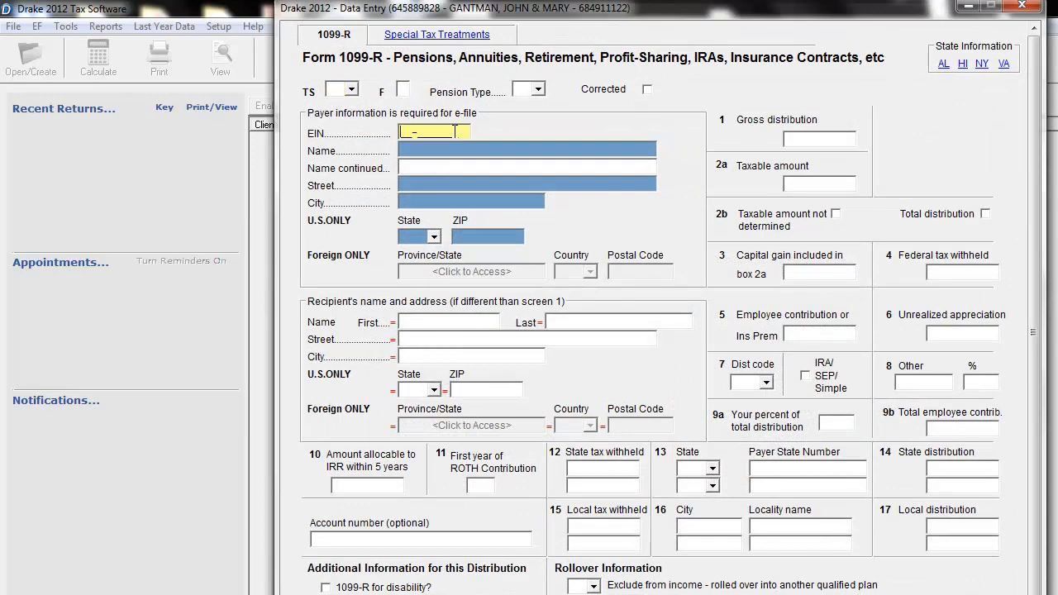
pyautogui.click(350, 89)
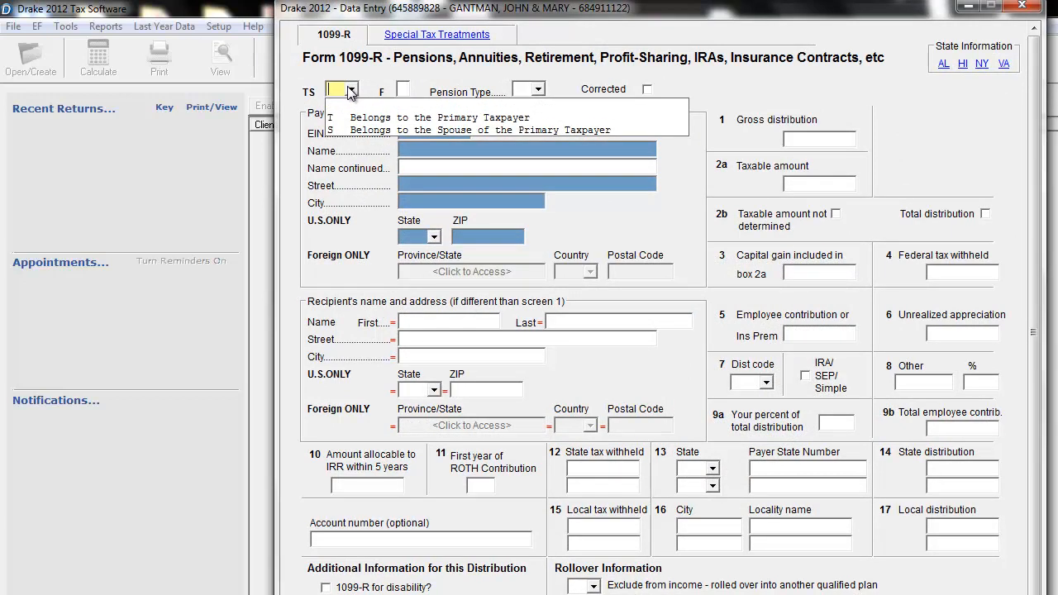
pyautogui.click(378, 129)
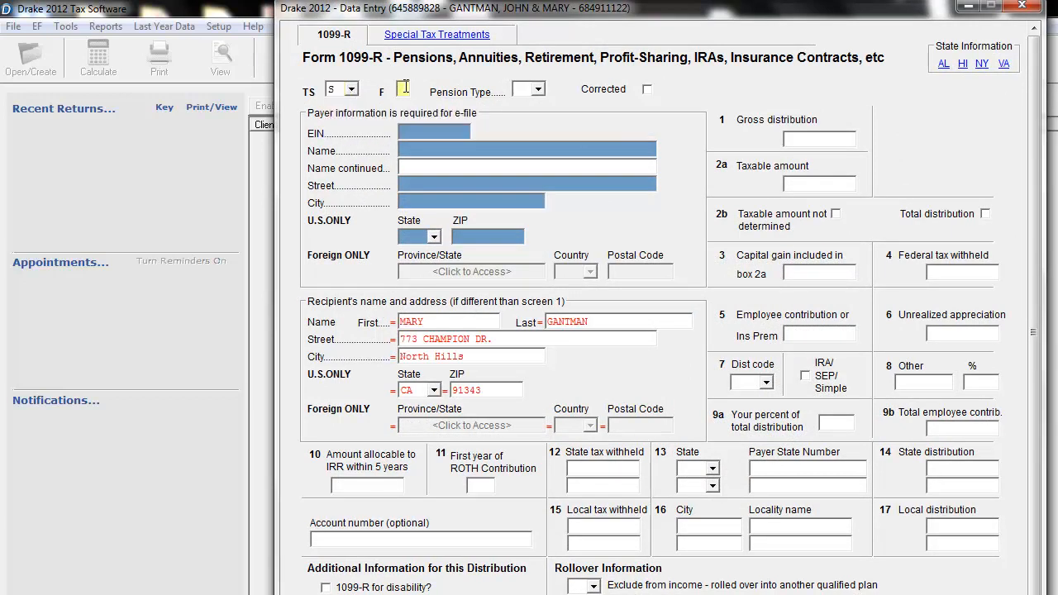
# Enter the 1099-R payer's EIN and set the payer name to STATE OF CALIFORNIA.
pyautogui.click(455, 131)
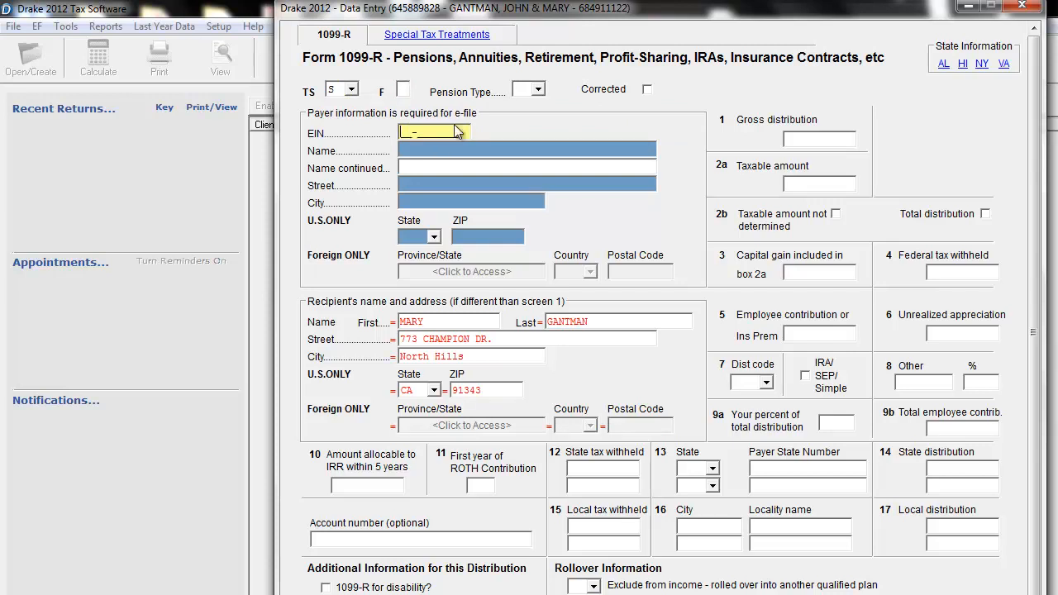
pyautogui.click(416, 145)
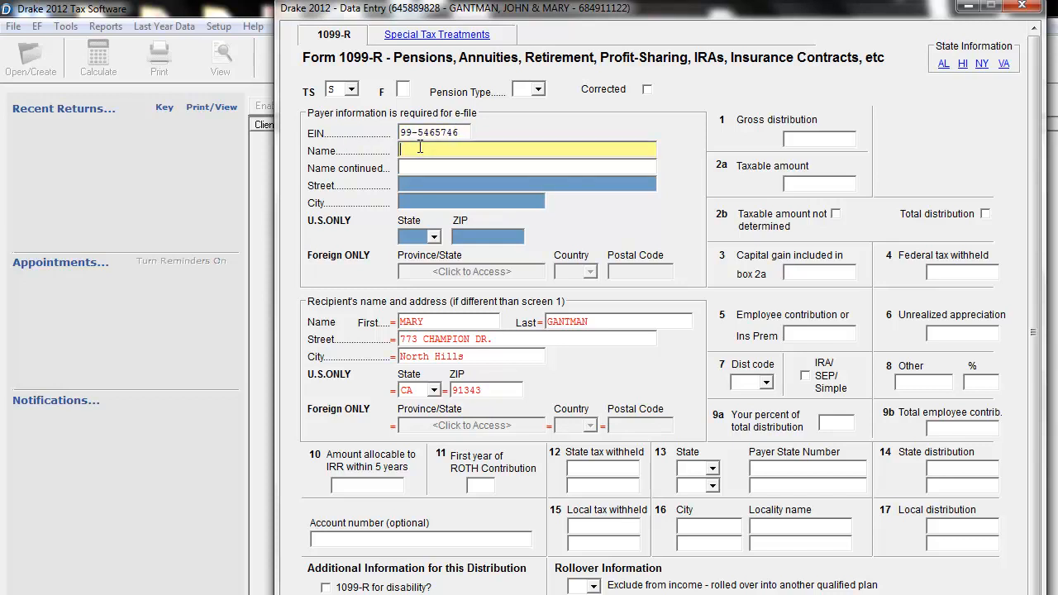
pyautogui.write('STATE OF CALIFORNIA')
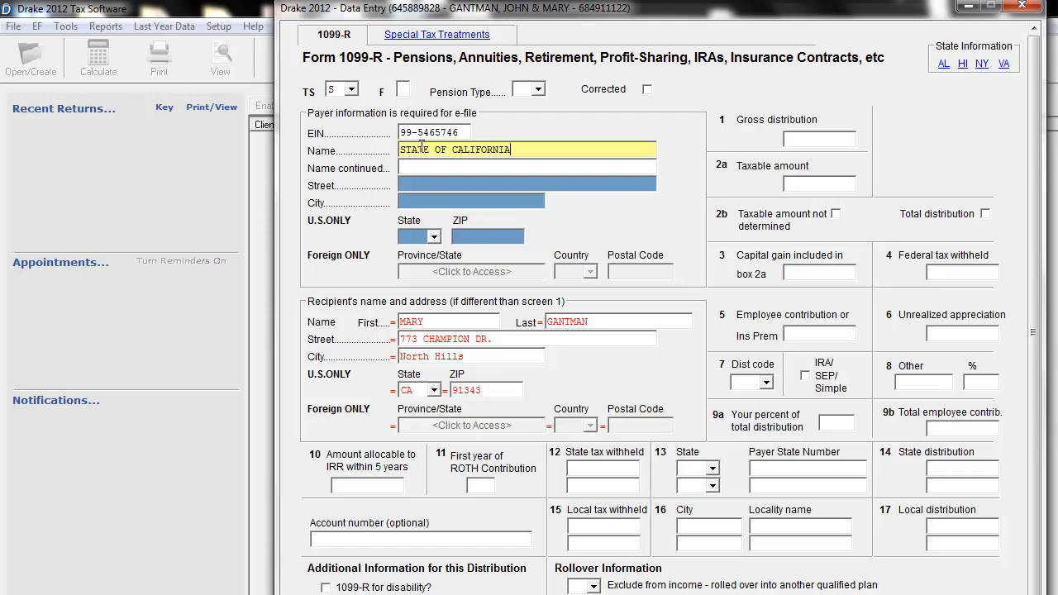
# Enter the payer's street address, leaving the continued name line blank.
pyautogui.press('Tab')
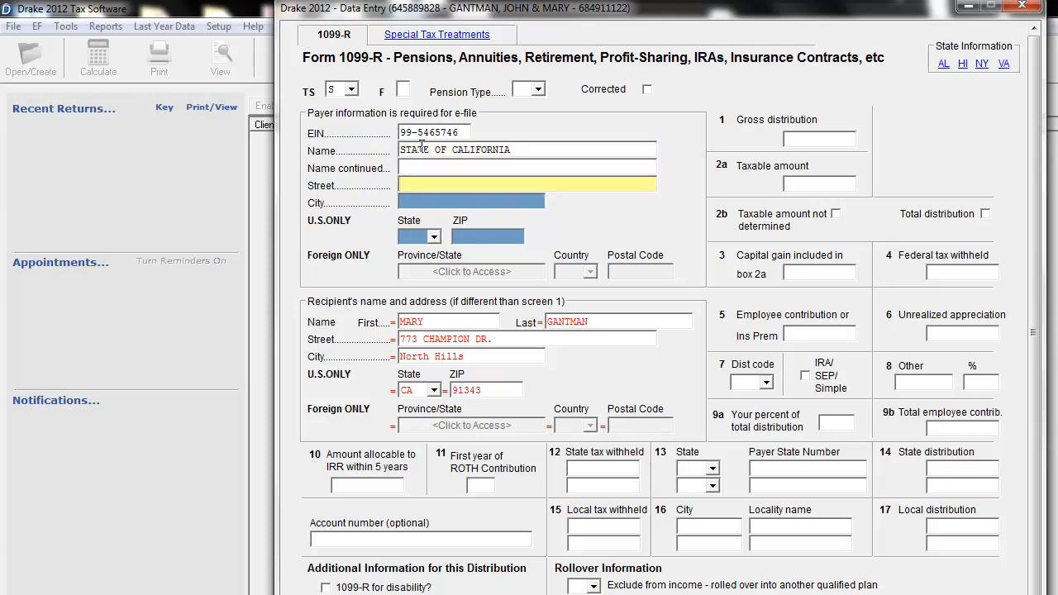
pyautogui.press('Tab')
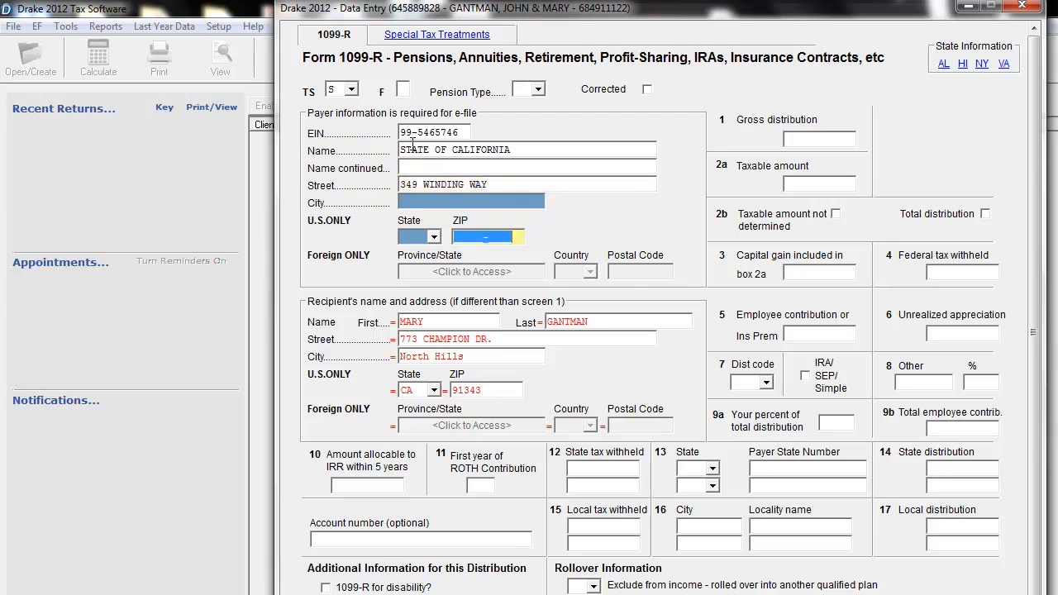
# Enter the payer's ZIP code, letting the city and state fill in from it.
pyautogui.click(489, 201)
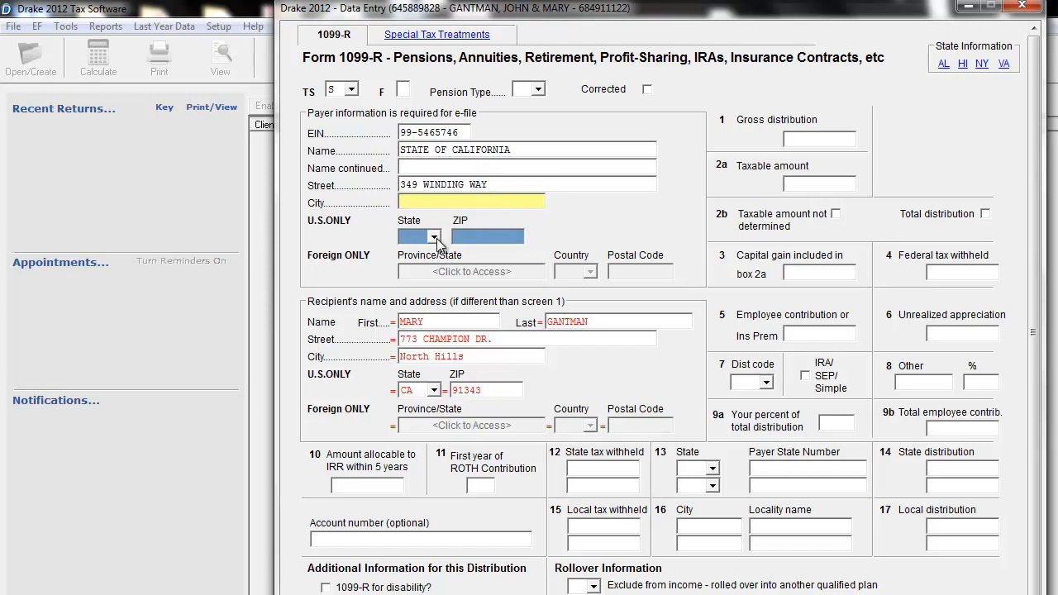
pyautogui.click(491, 235)
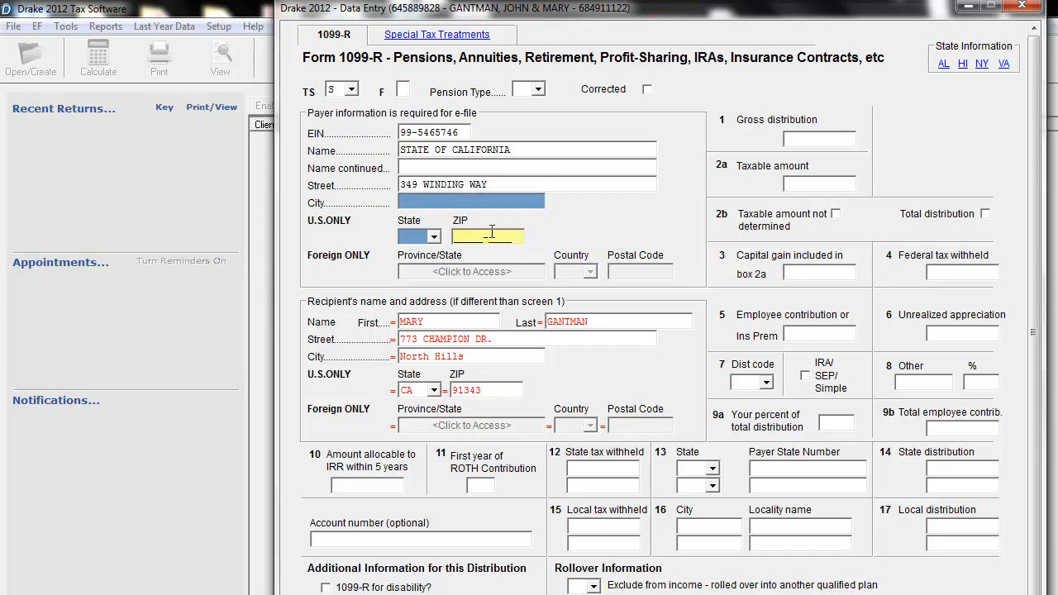
pyautogui.write('91343')
pyautogui.press('Tab')
pyautogui.click(491, 203)
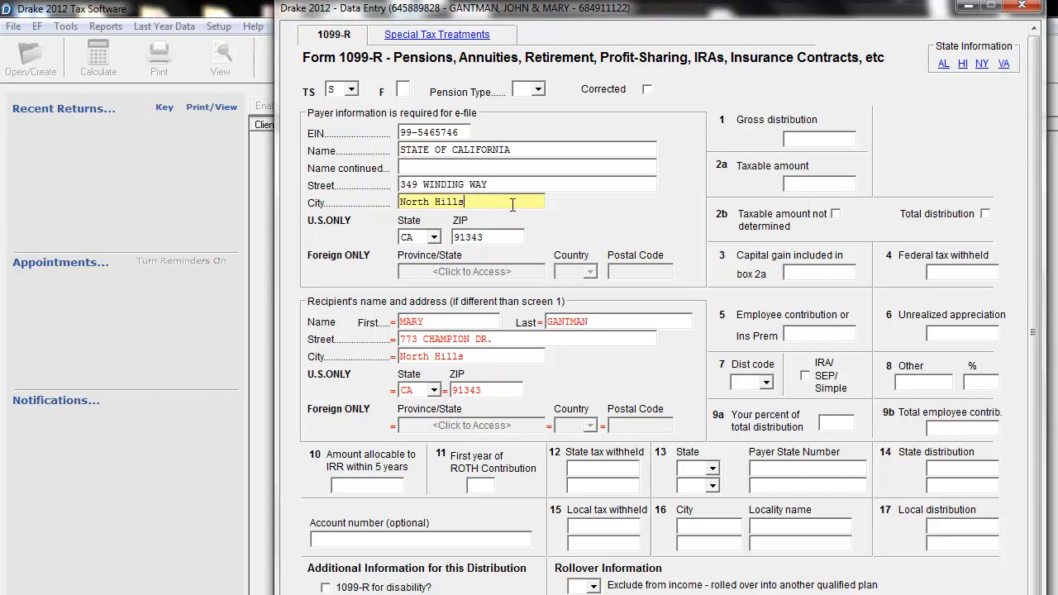
pyautogui.moveTo(512, 205); pyautogui.dragTo(358, 195)
pyautogui.click(494, 185)
pyautogui.click(508, 200)
pyautogui.click(511, 239)
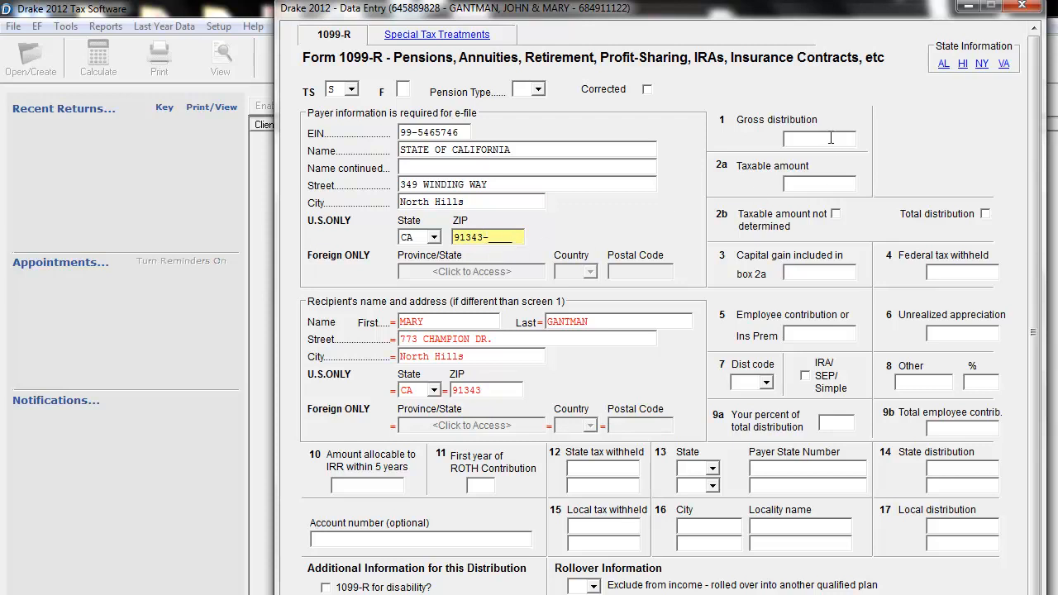
# Set the 1099-R gross distribution to 35241 and the taxable amount to 27835.
pyautogui.click(447, 321)
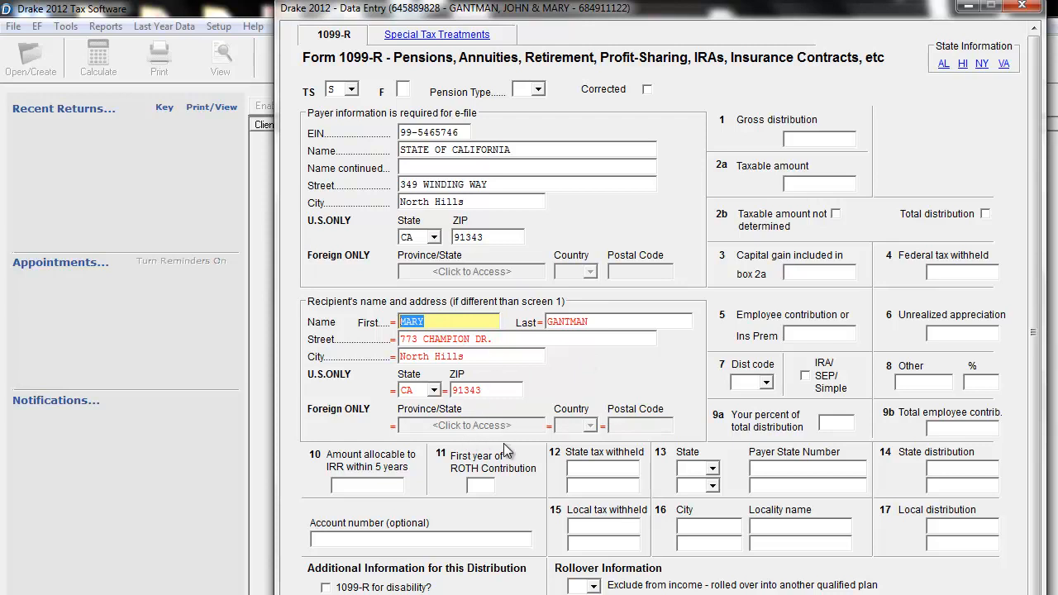
pyautogui.click(818, 138)
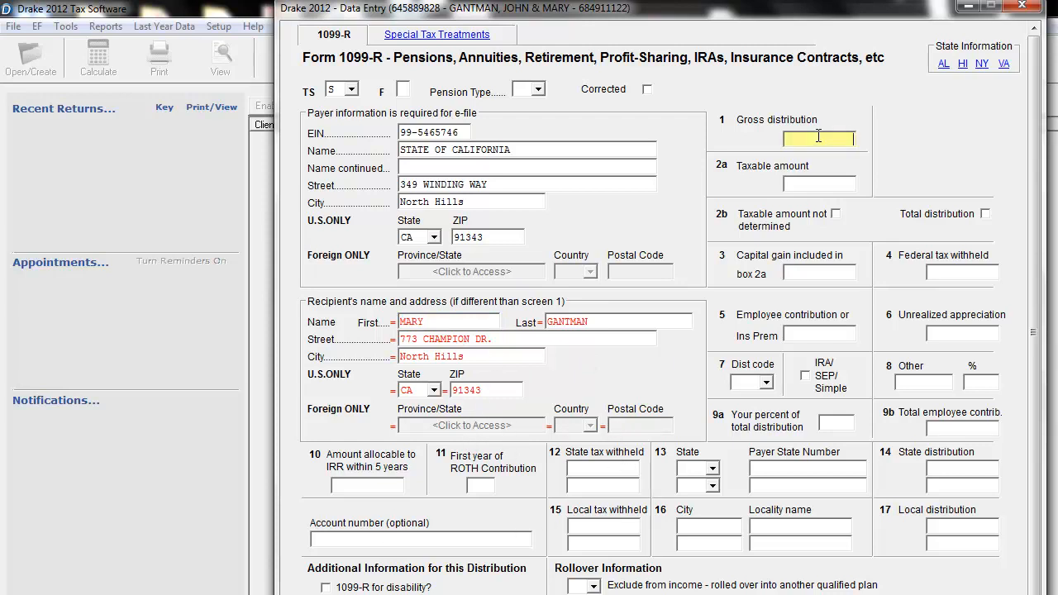
pyautogui.write('35241')
pyautogui.click(847, 184)
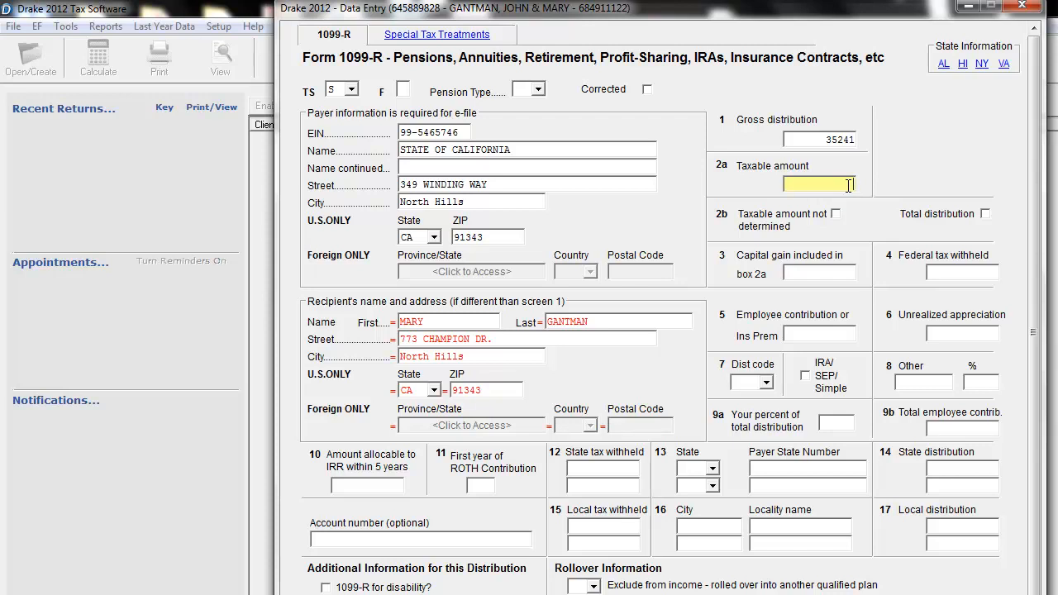
pyautogui.write('27835')
# Set the 1099-R federal tax withheld to 2419, leaving the capital gain amount blank.
pyautogui.click(837, 273)
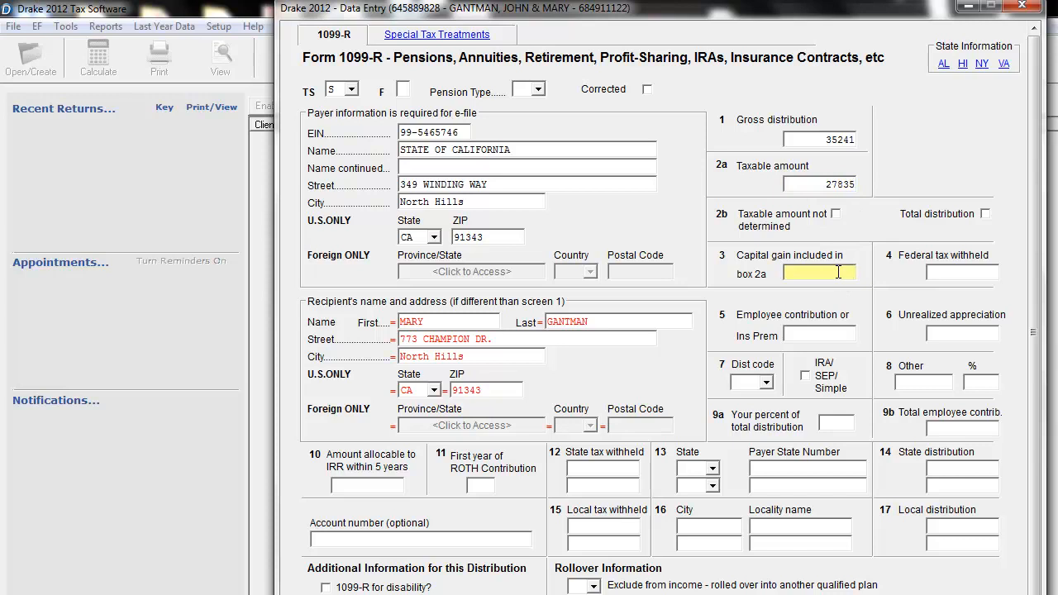
pyautogui.click(971, 274)
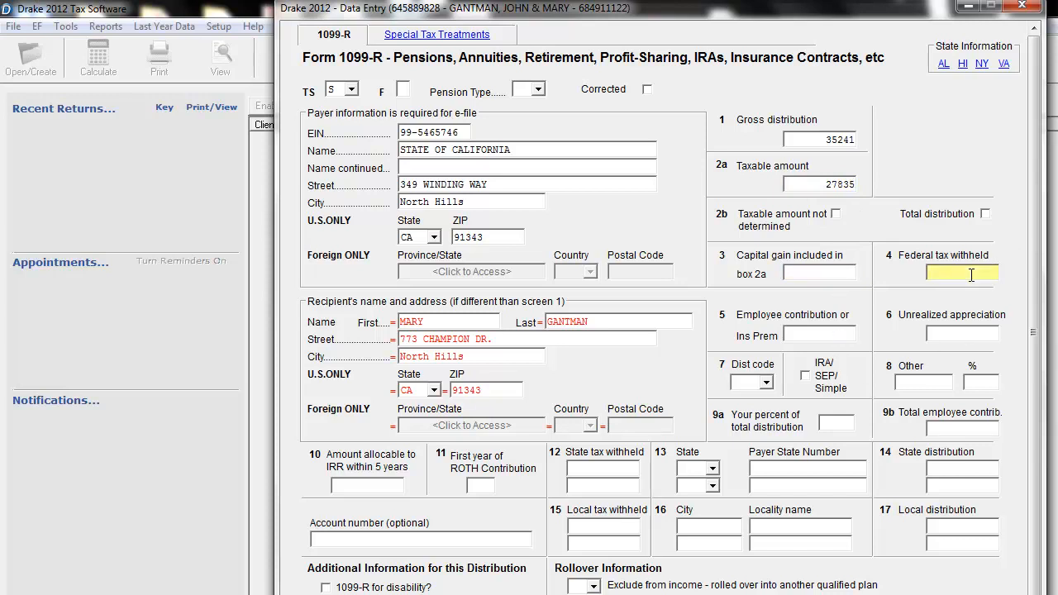
pyautogui.write('2419')
pyautogui.click(814, 339)
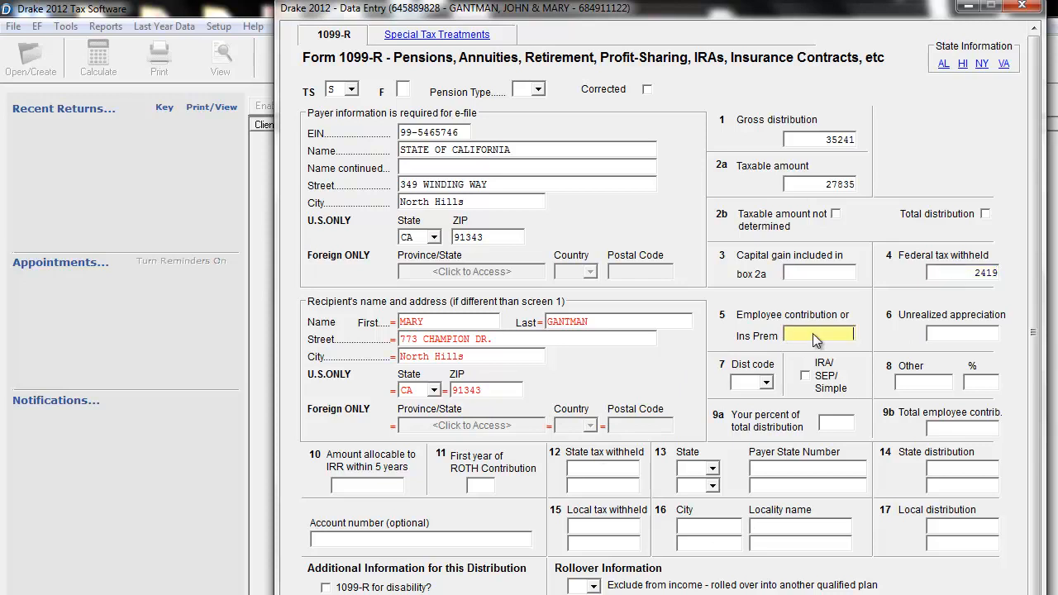
# Set the 1099-R state tax withheld to 895 and choose CA as the state in box 13.
pyautogui.scroll(-1, 693, 489)
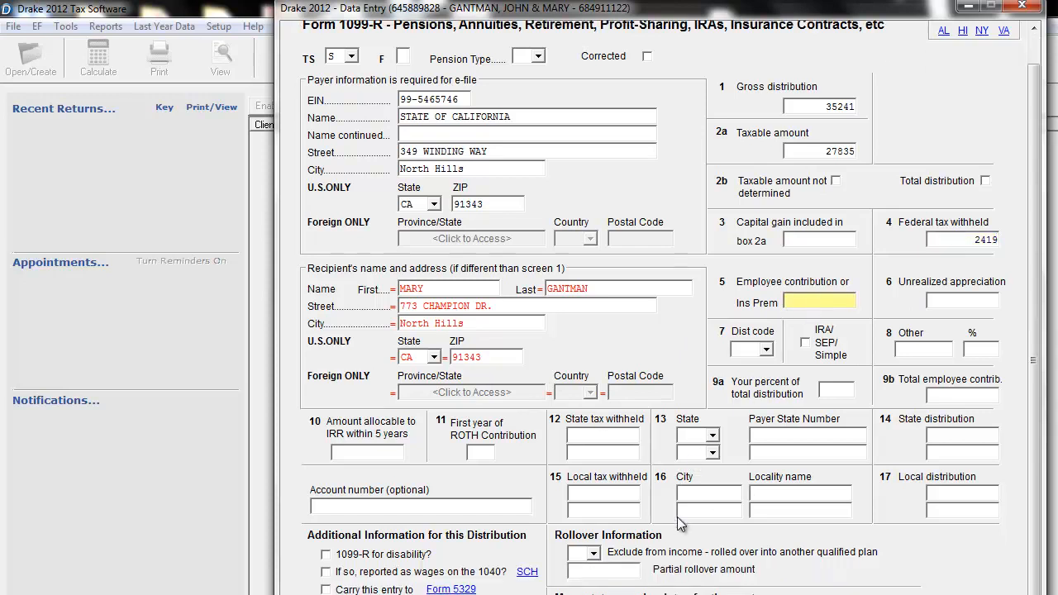
pyautogui.click(629, 436)
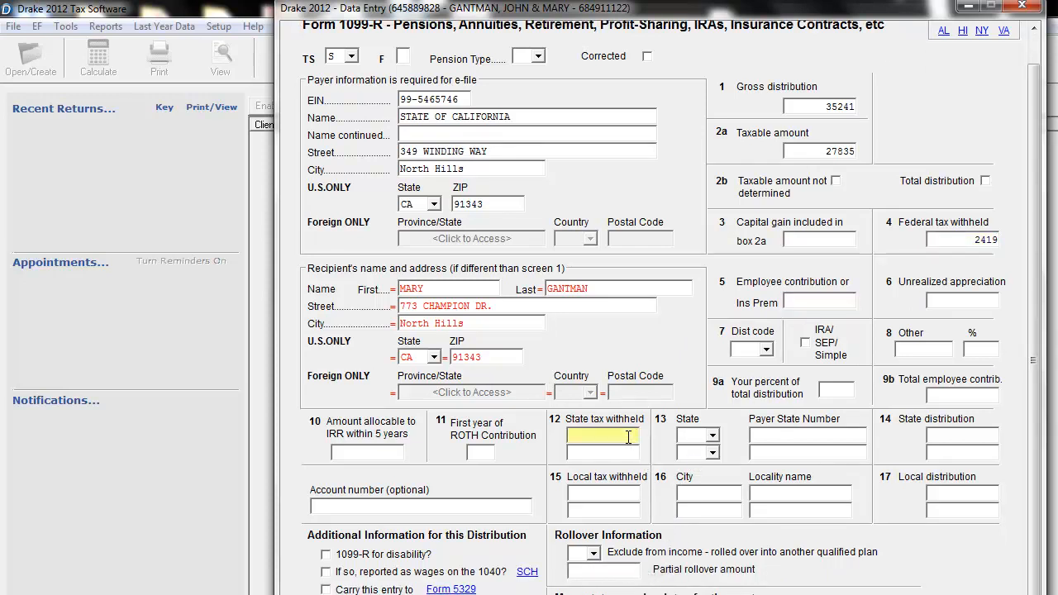
pyautogui.write('885')
pyautogui.click(712, 435)
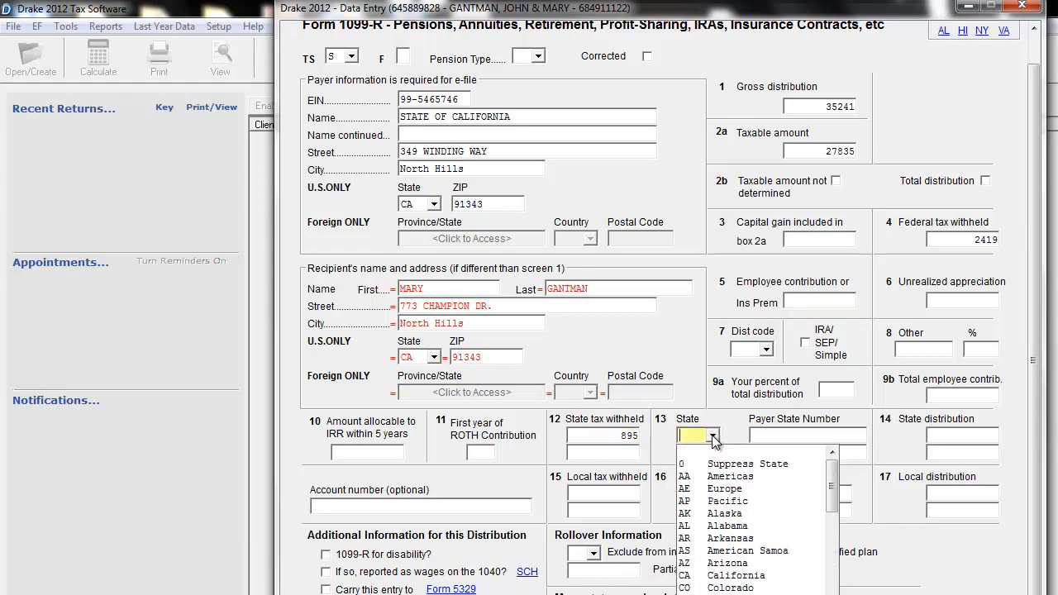
pyautogui.click(731, 575)
# Enter the payer's state number for the CA line of the 1099-R.
pyautogui.click(794, 435)
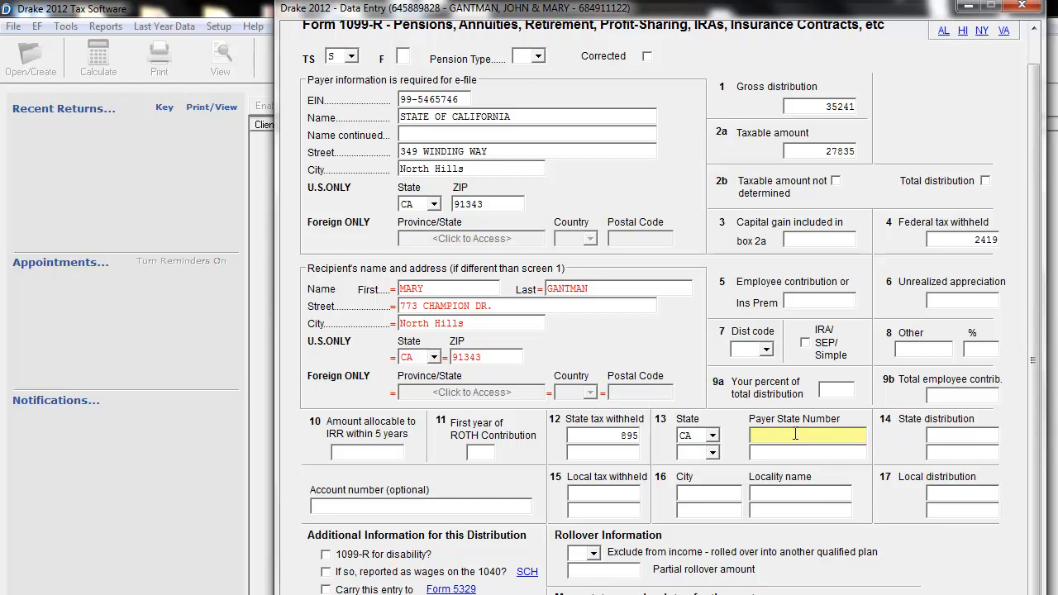
pyautogui.click(818, 452)
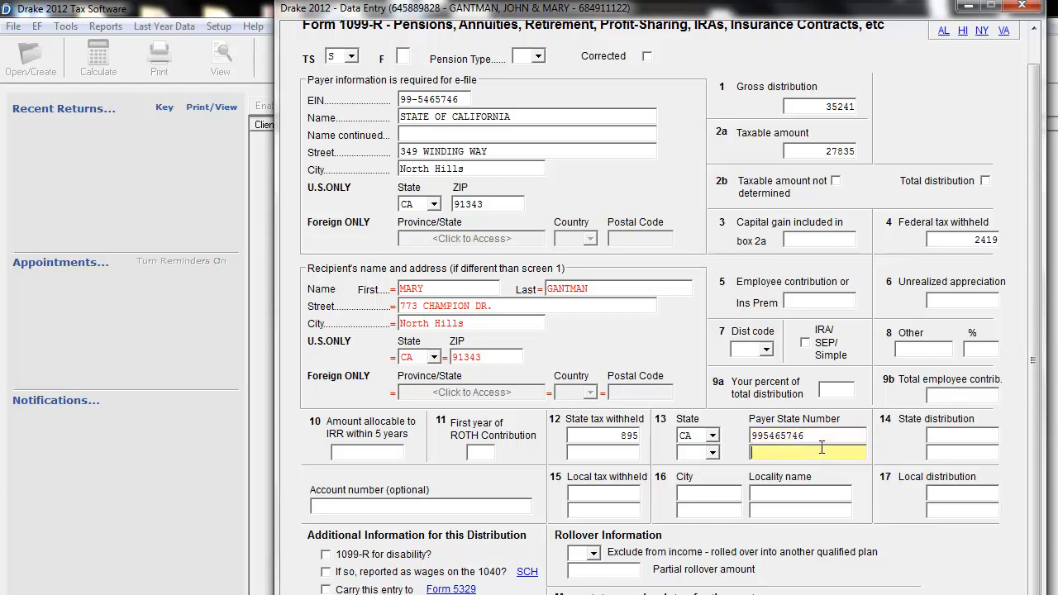
# Review the rest of the 1099-R and its Special Tax Treatments page, then close the form.
pyautogui.scroll(-1, 818, 452)
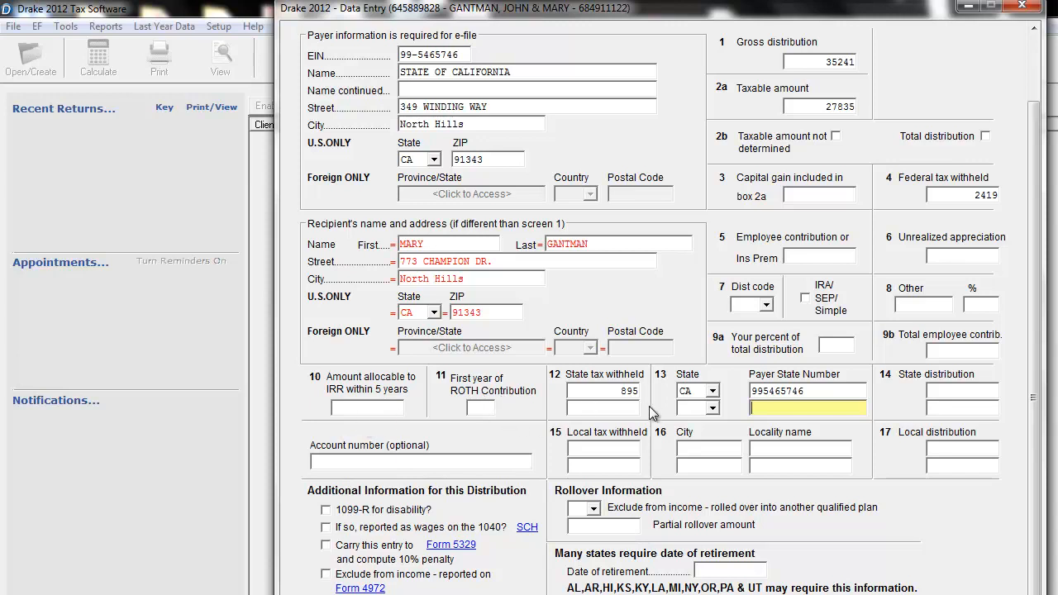
pyautogui.scroll(2, 730, 431)
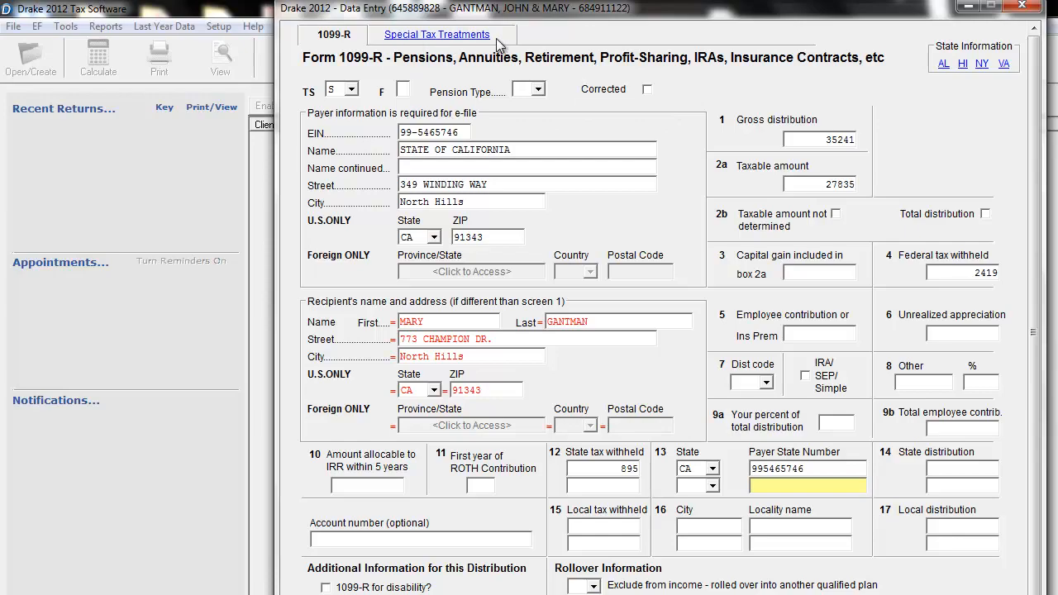
pyautogui.click(452, 37)
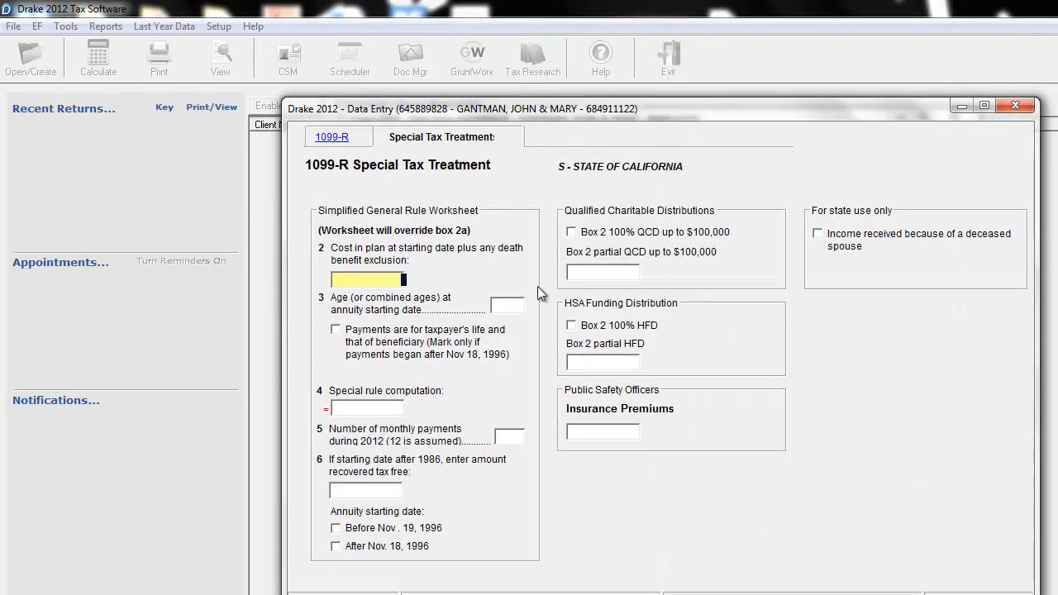
pyautogui.click(1015, 105)
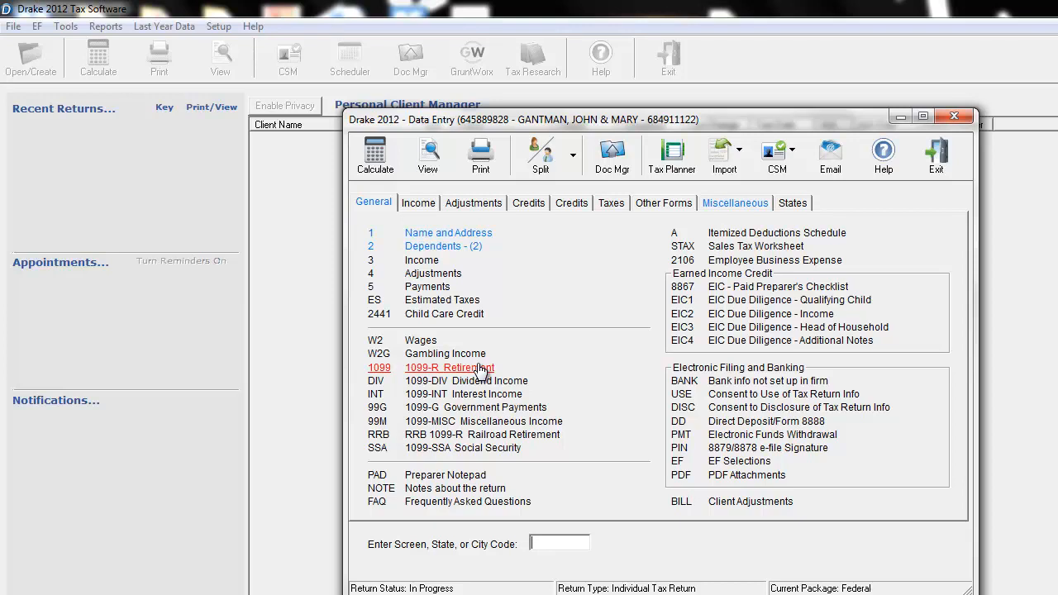
# Open a new Form W2 Wages screen and assign it to the primary taxpayer with TS code T.
pyautogui.click(423, 340)
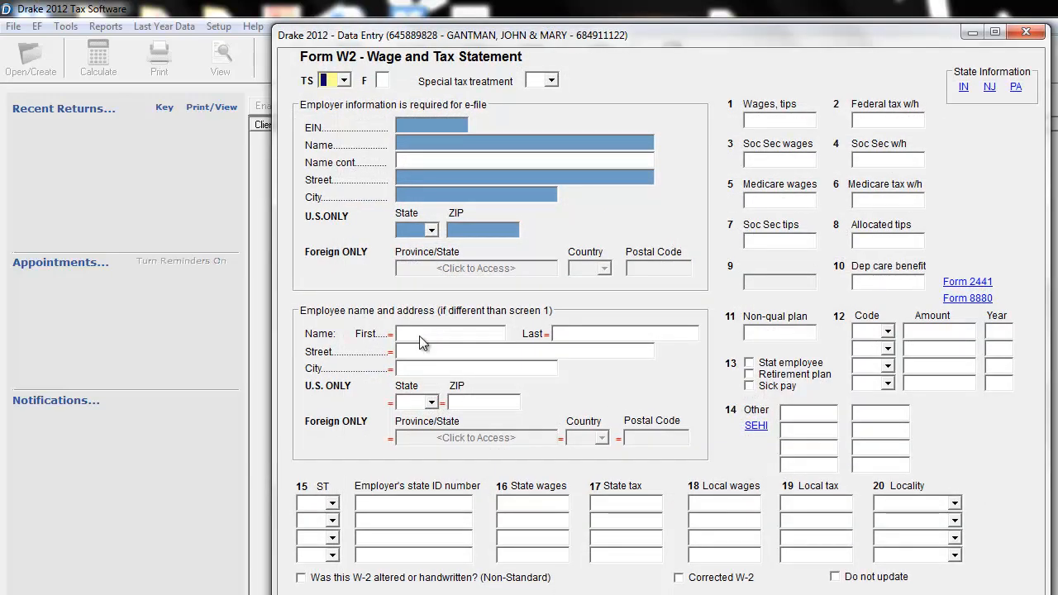
pyautogui.click(344, 81)
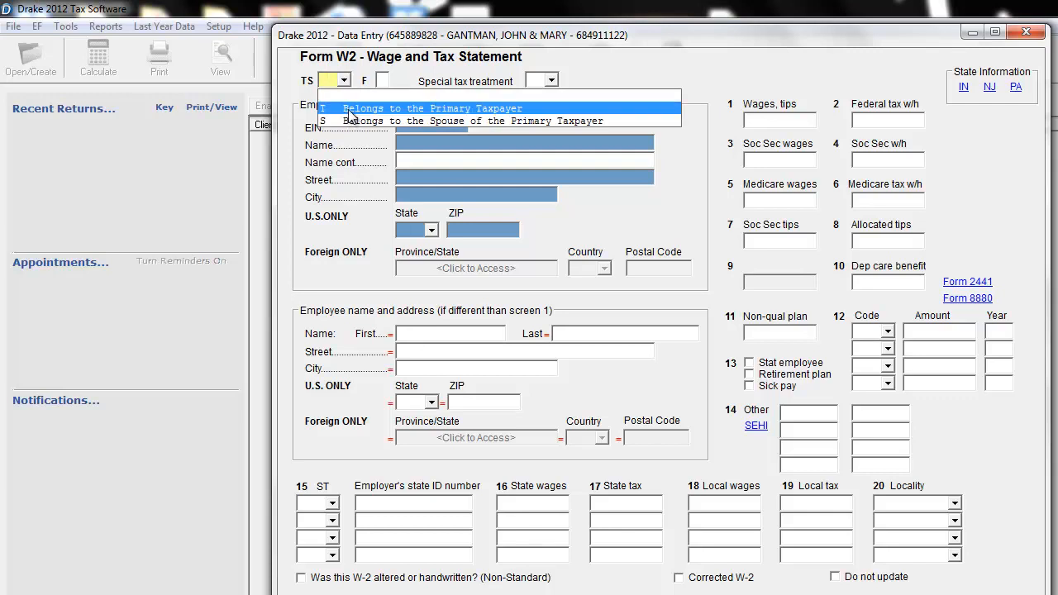
pyautogui.click(354, 107)
# Enter the W-2 employer's EIN and set the employer name to CALIFORNIA BANK, leaving the continued name blank.
pyautogui.click(456, 125)
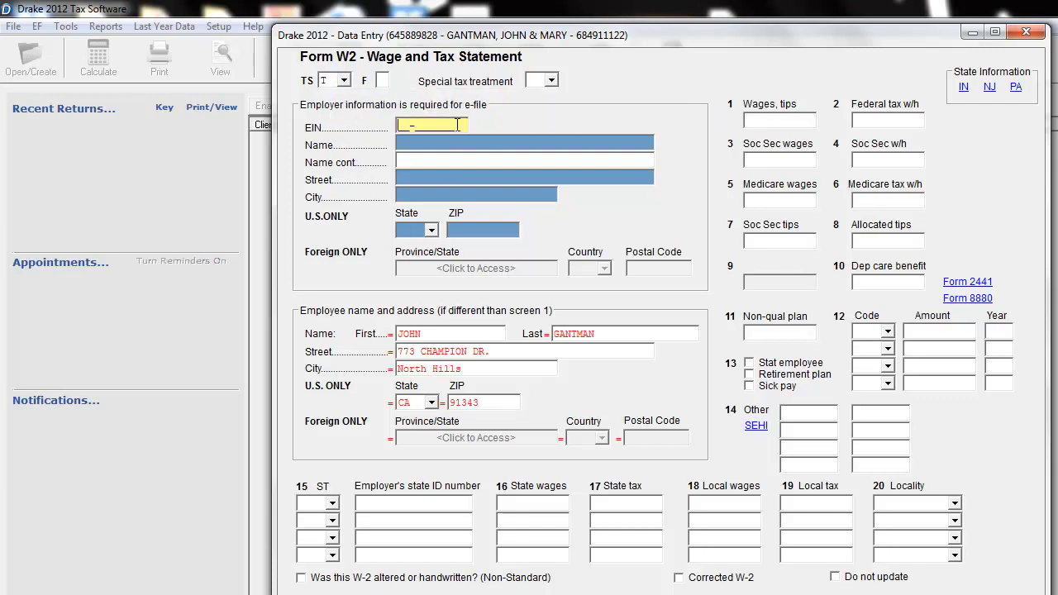
pyautogui.press('Tab')
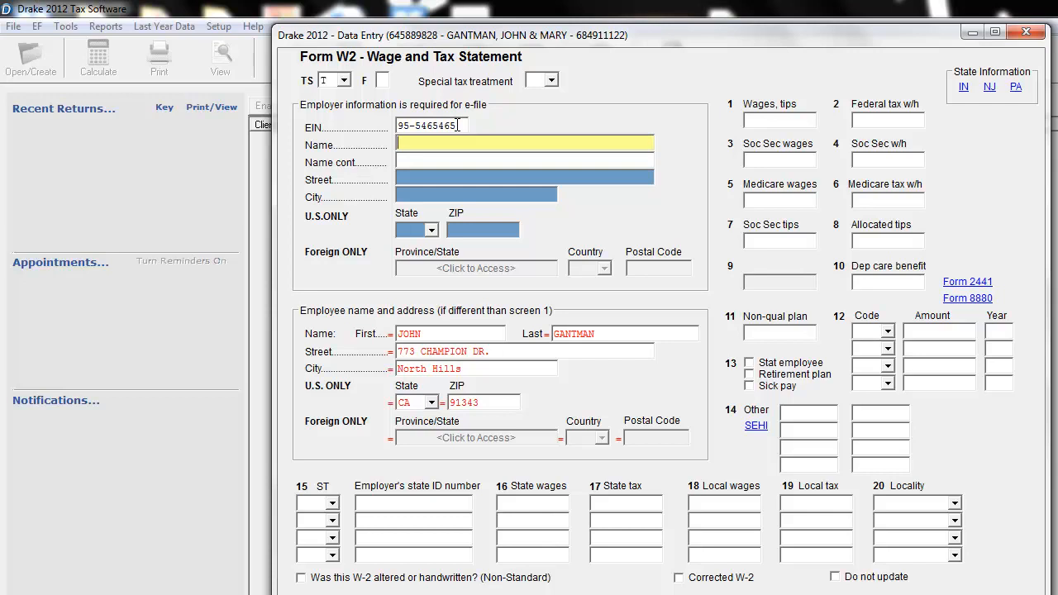
pyautogui.write('CALIFORNIA BANK')
pyautogui.press('Tab')
pyautogui.press('Tab')
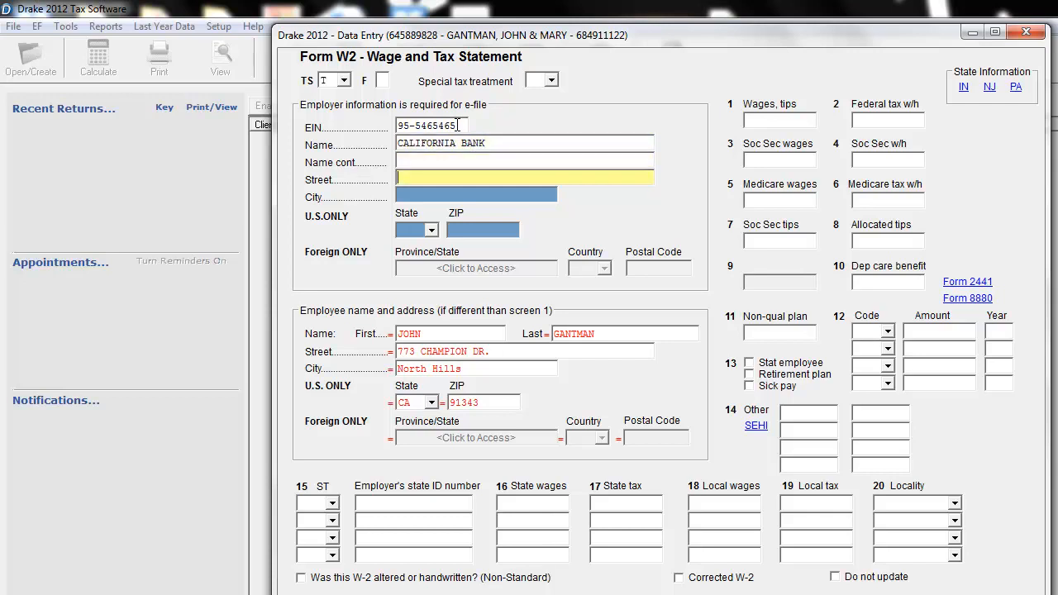
# Enter the employer's street address and ZIP code, letting the city and state fill in from the ZIP.
pyautogui.press('Tab')
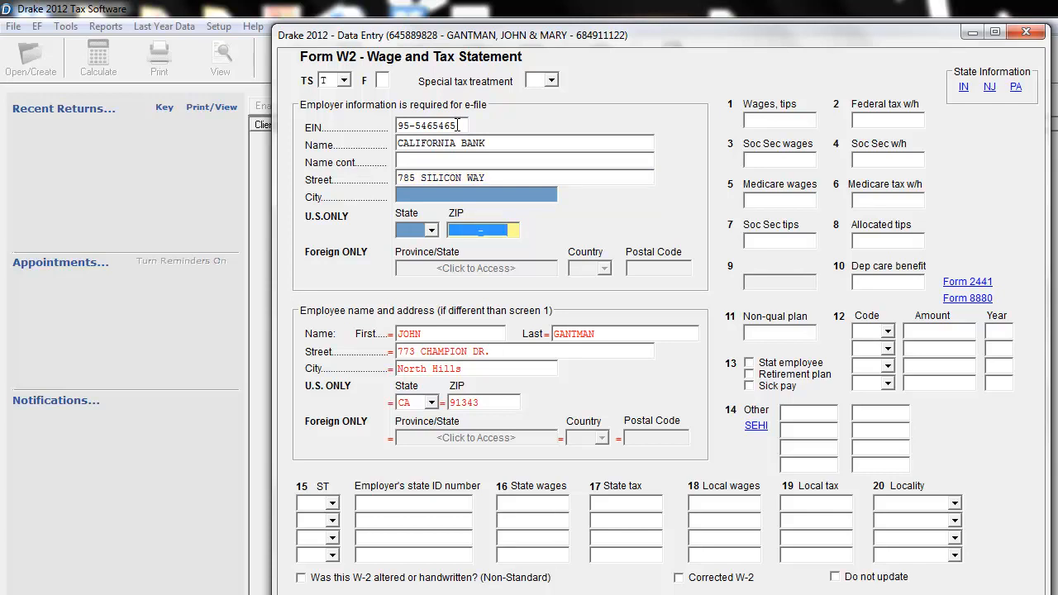
pyautogui.write('90405')
pyautogui.press('Tab')
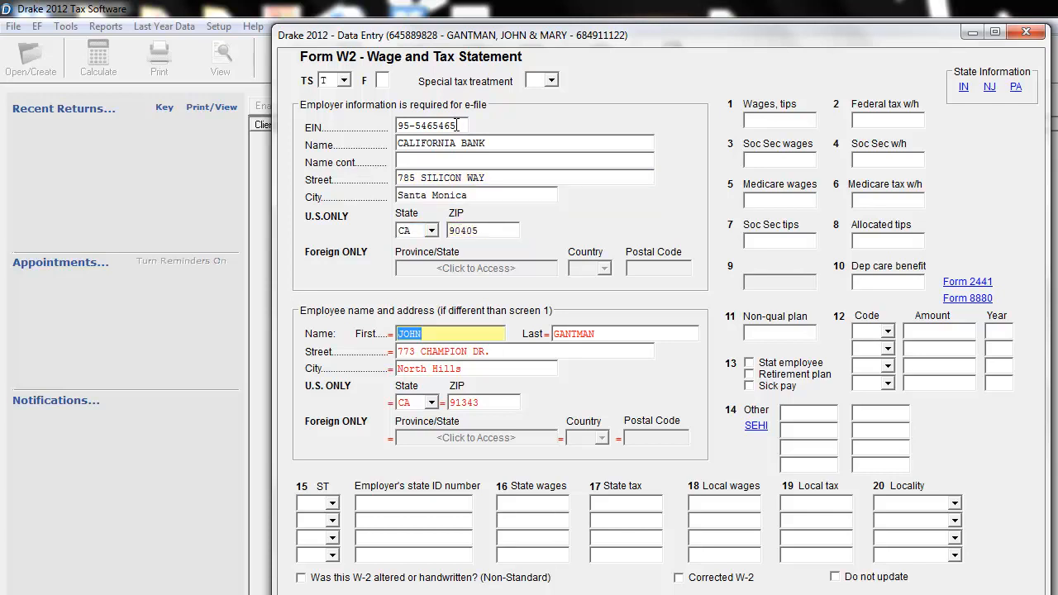
pyautogui.click(491, 195)
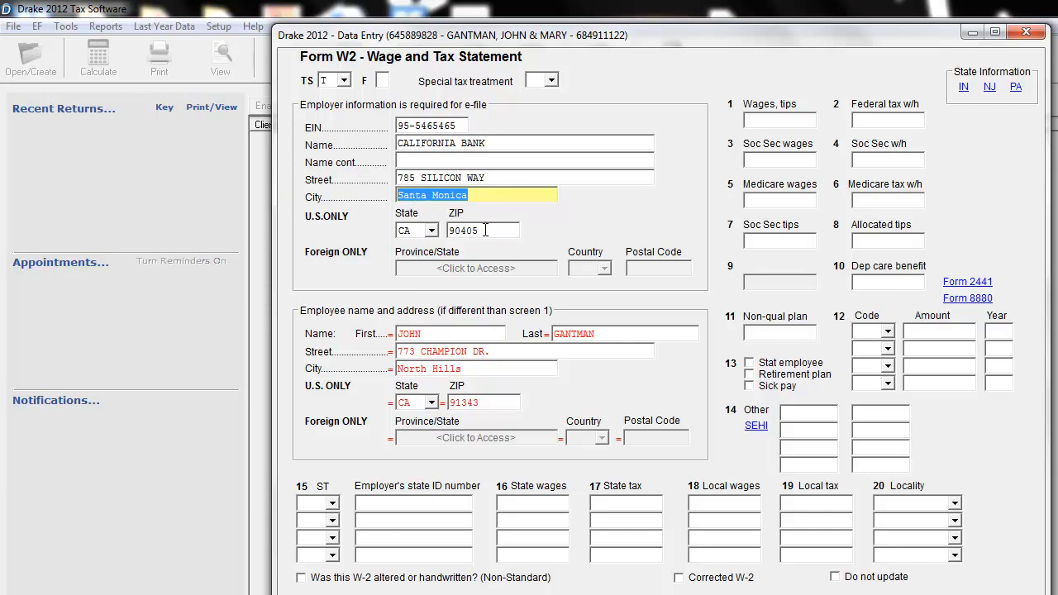
# Set the W-2 box 1 wages to 45834 and the federal tax withheld to 2589.
pyautogui.click(787, 120)
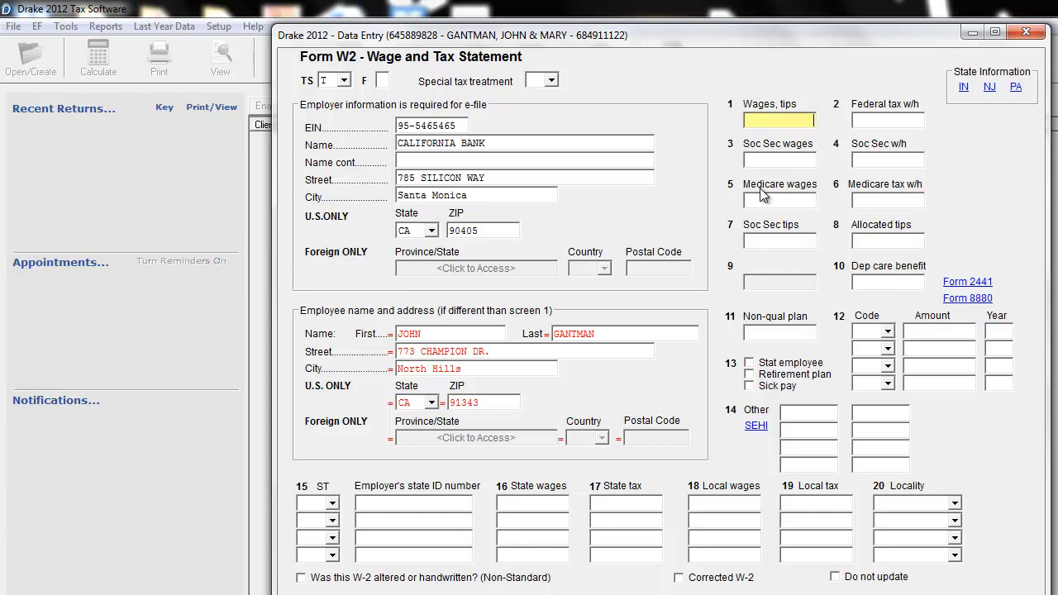
pyautogui.write('5834')
pyautogui.click(887, 122)
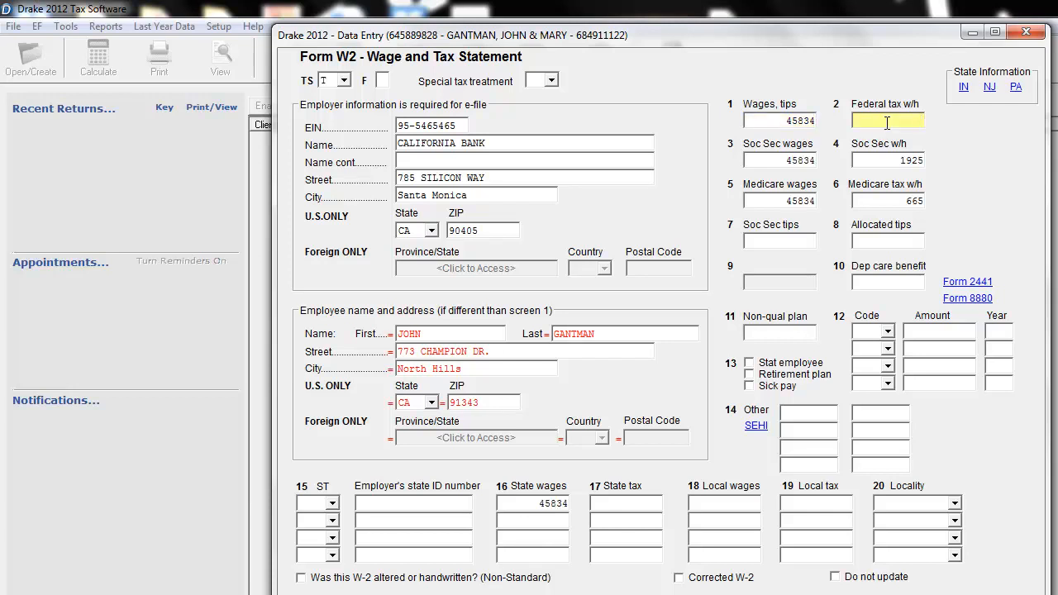
pyautogui.write('2589')
pyautogui.click(876, 202)
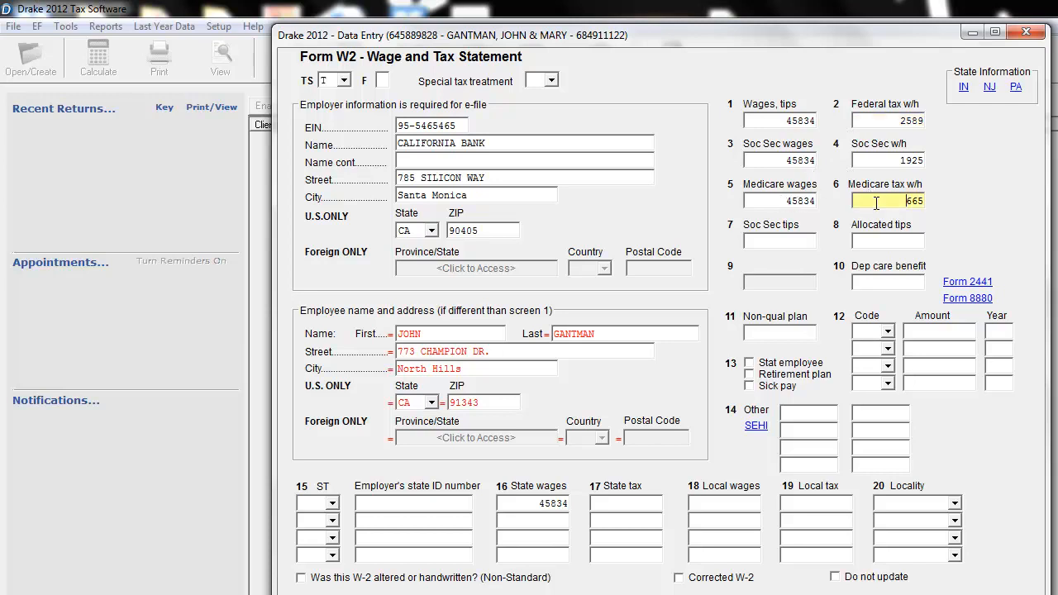
pyautogui.click(810, 239)
pyautogui.click(892, 282)
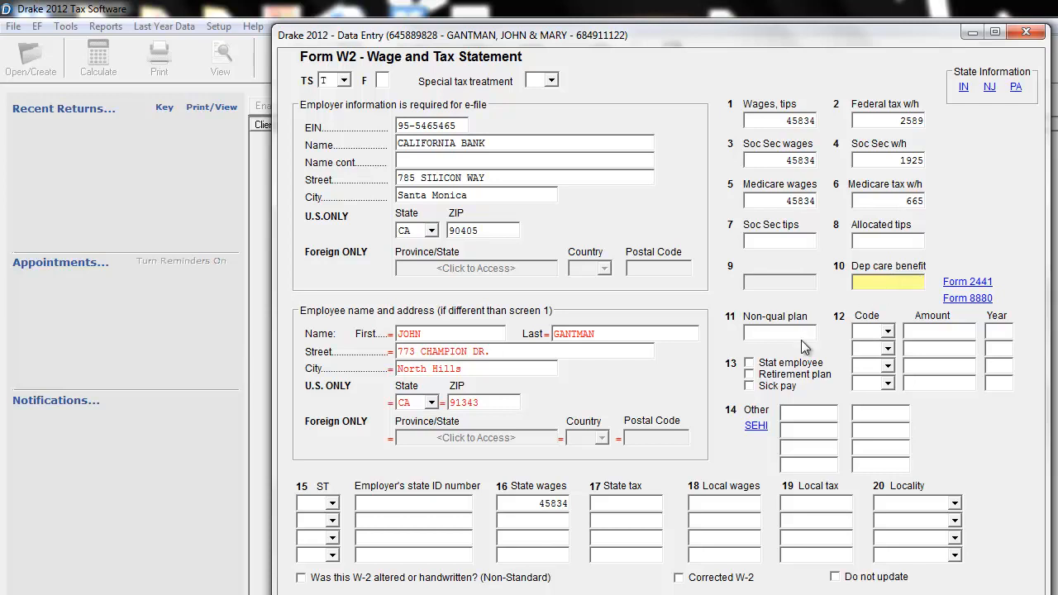
# Choose CA as the state in W-2 box 15 and enter the employer's state ID number.
pyautogui.click(333, 504)
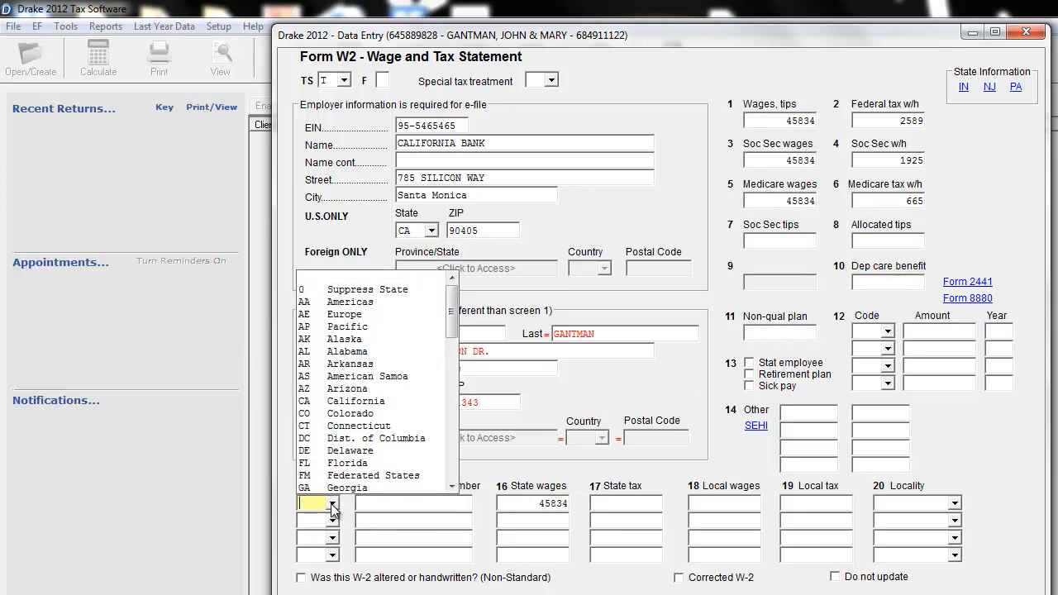
pyautogui.click(355, 401)
pyautogui.click(405, 502)
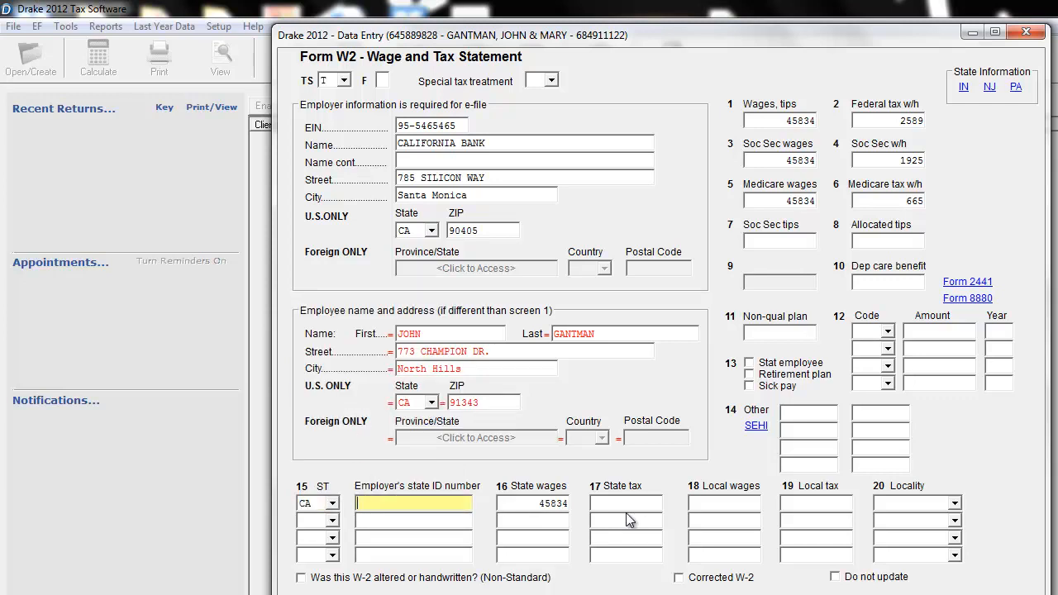
# On the CA line, set the state tax to 958 and the local tax to 458 with locality SDI.
pyautogui.press('Tab')
pyautogui.press('Tab')
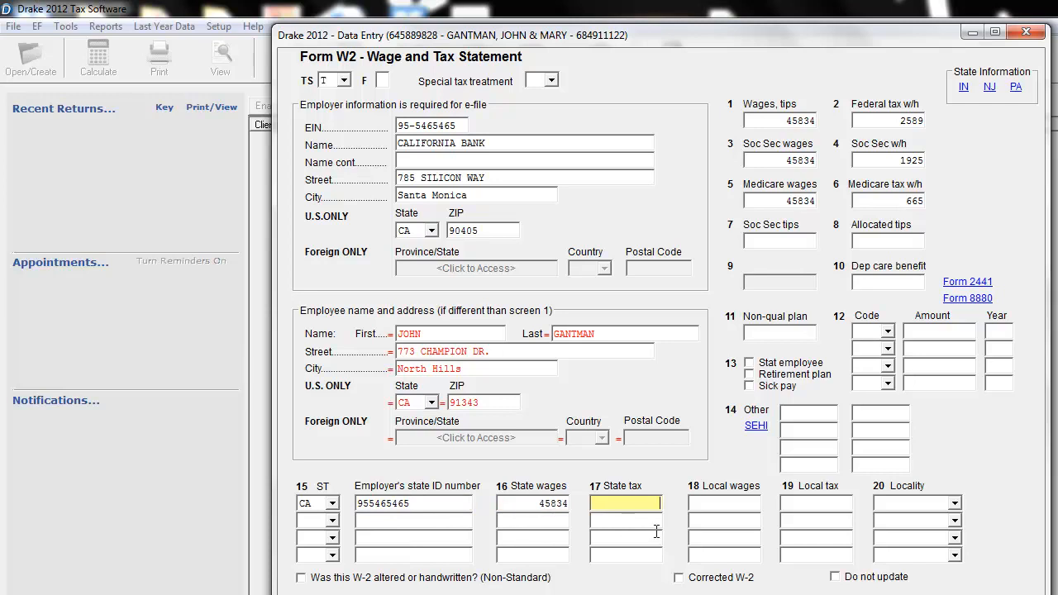
pyautogui.write('955')
pyautogui.click(812, 503)
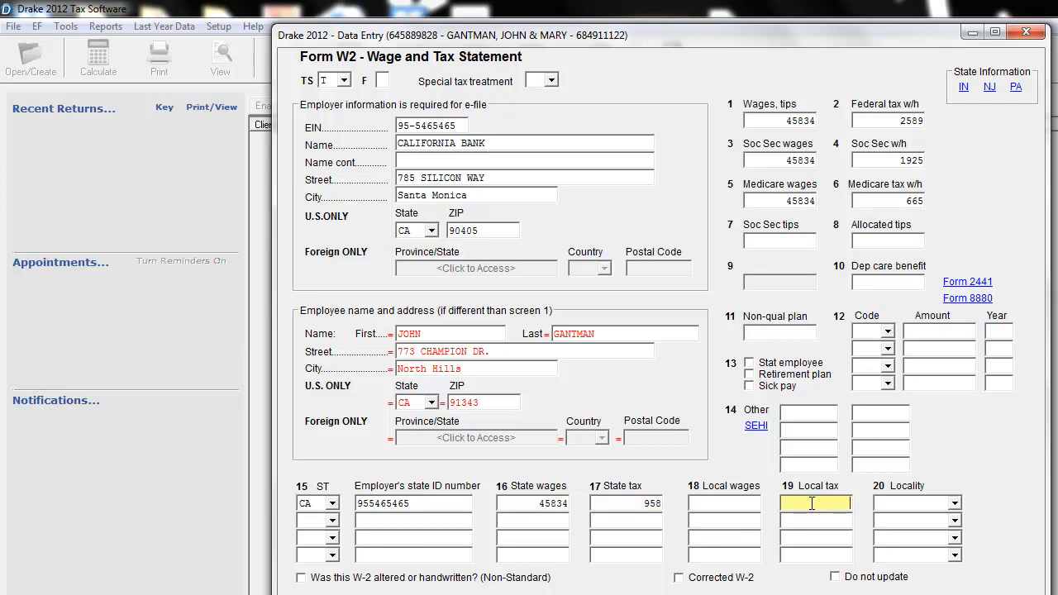
pyautogui.write('458')
pyautogui.click(954, 503)
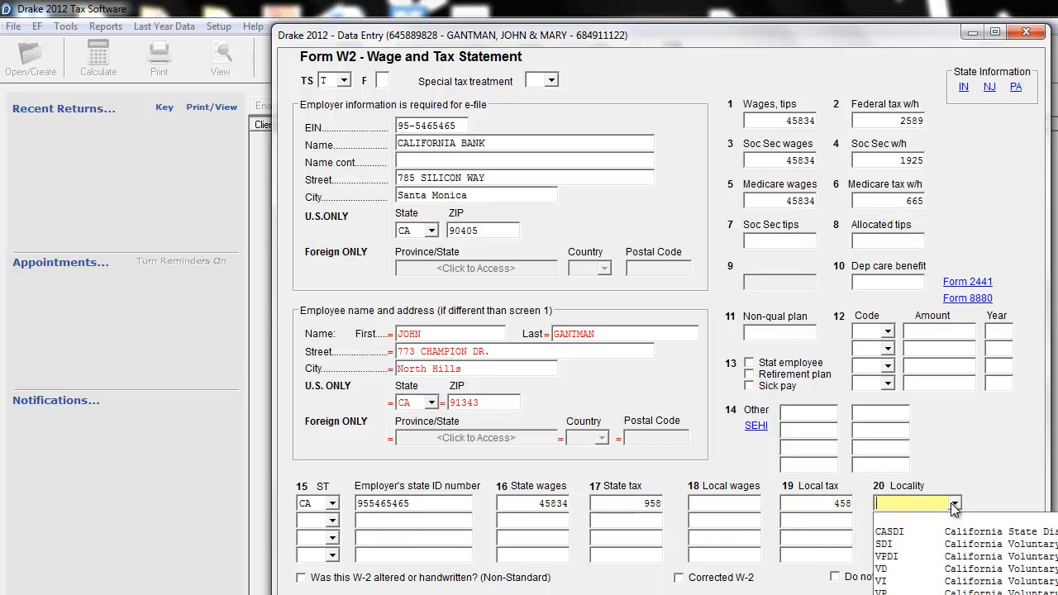
pyautogui.click(925, 542)
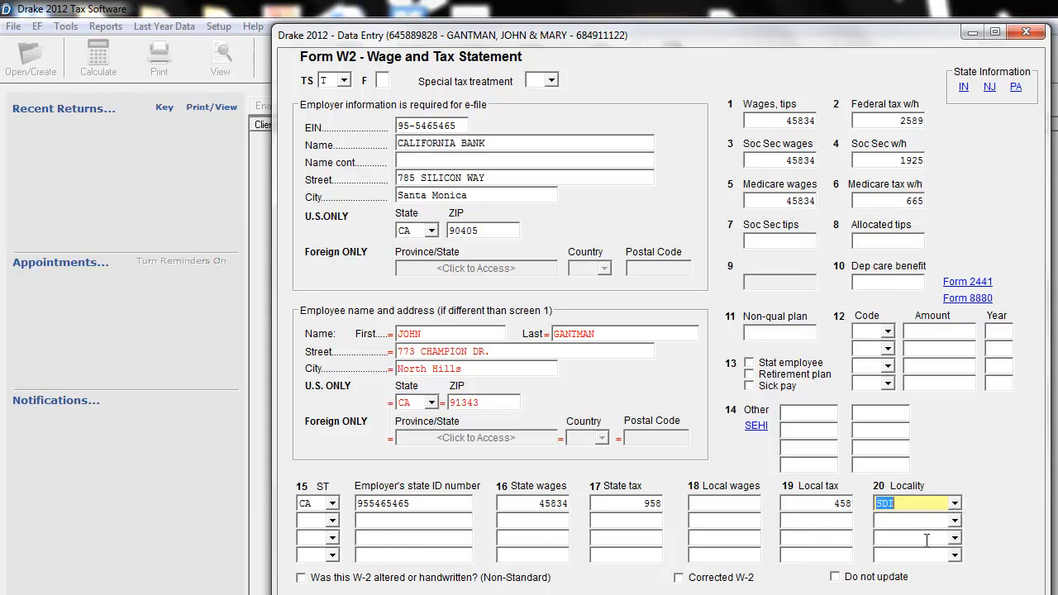
pyautogui.click(840, 522)
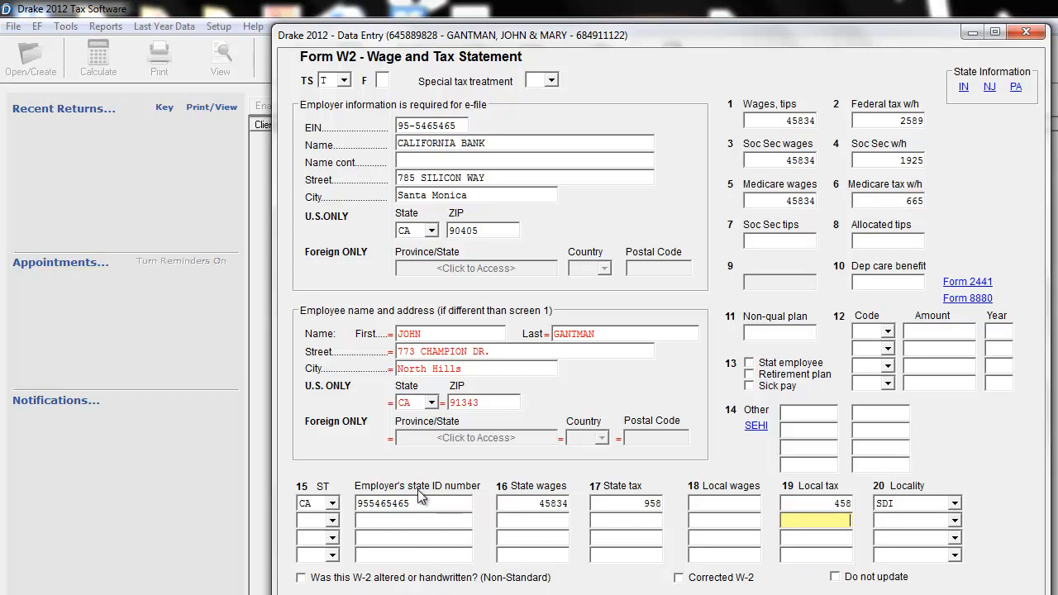
# Check the W-2 box 12 code choices, leave the code blank, and close the W-2 to return to the form list.
pyautogui.click(887, 332)
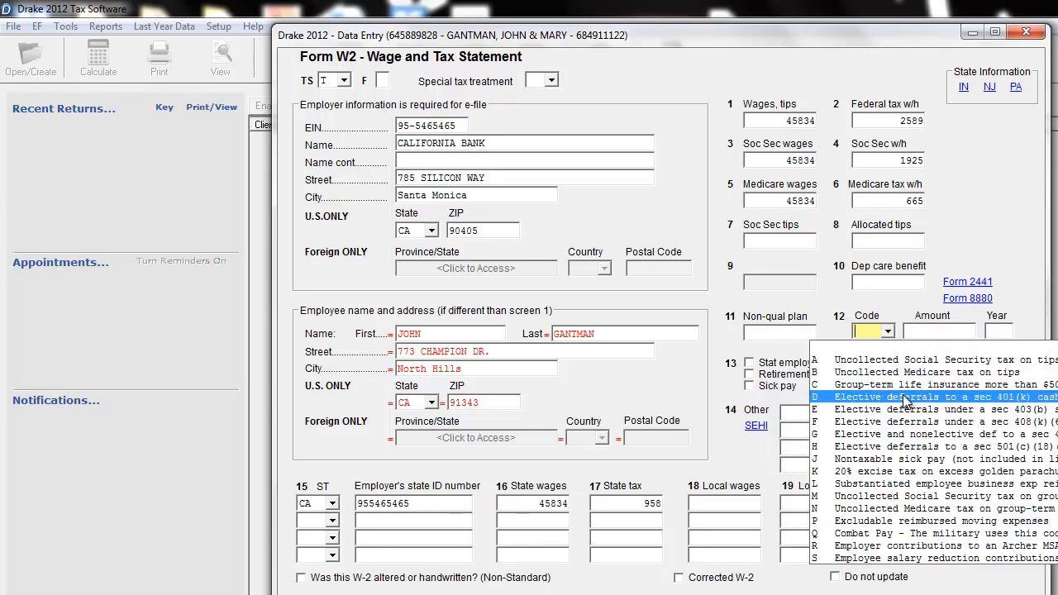
pyautogui.click(970, 212)
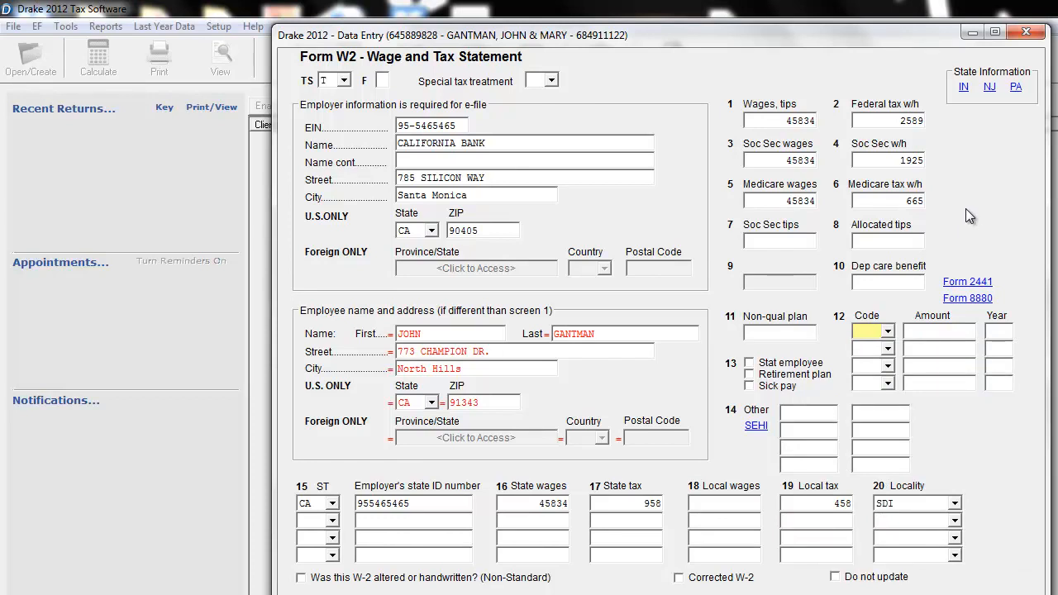
pyautogui.click(1053, 11)
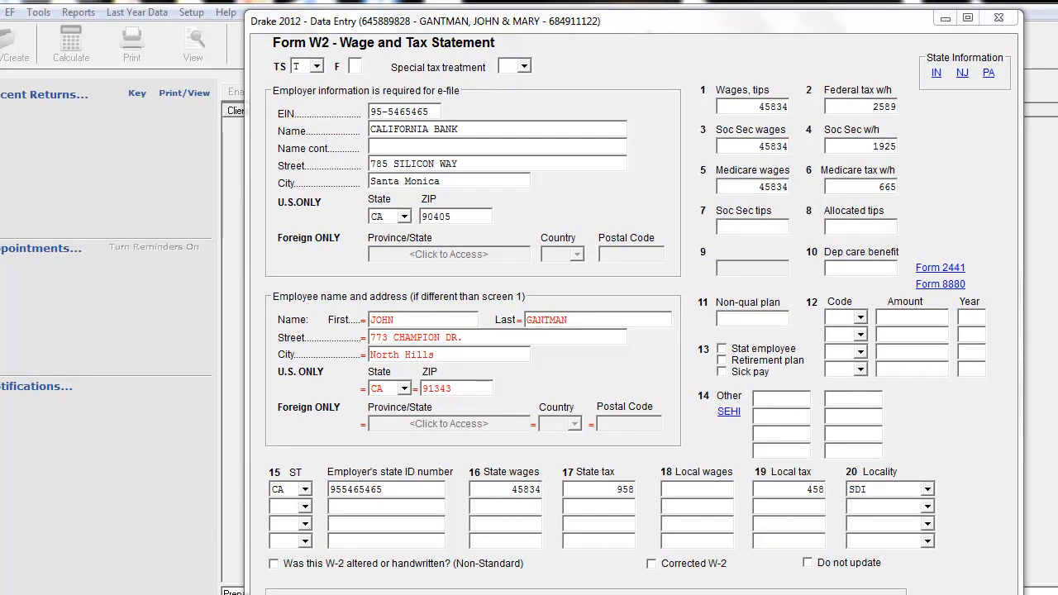
pyautogui.click(1000, 21)
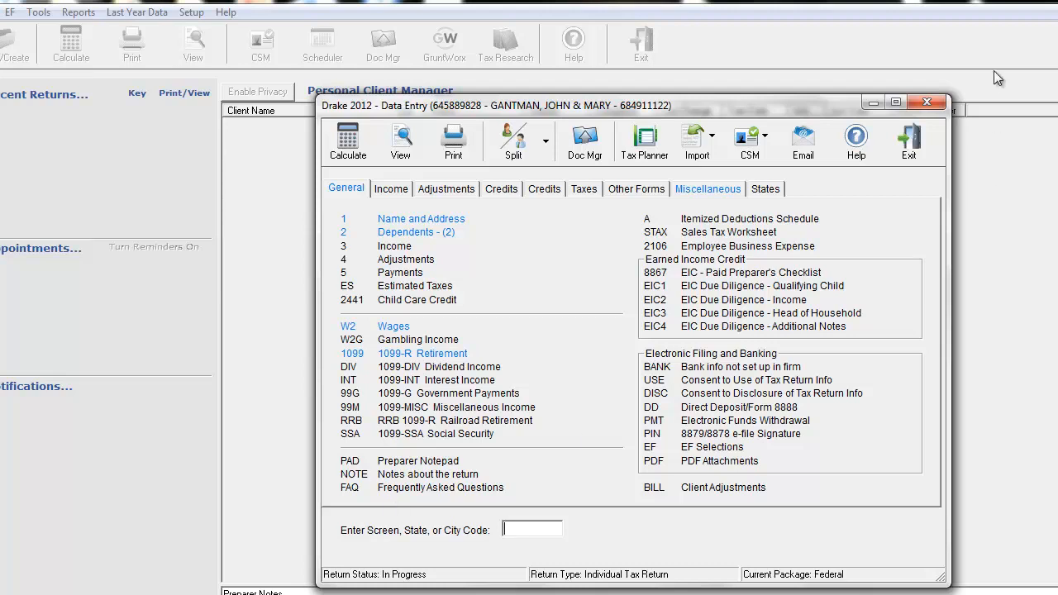
pyautogui.click(1055, 2)
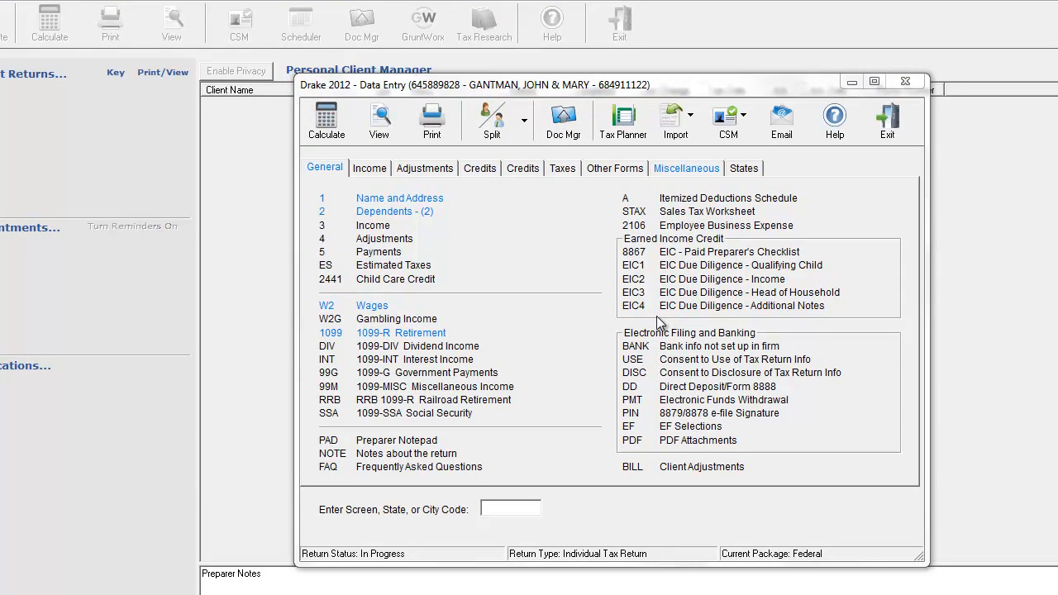
# Open Schedule A for itemized deductions, assign it to both spouses equally (J), and close it without entering amounts.
pyautogui.click(730, 201)
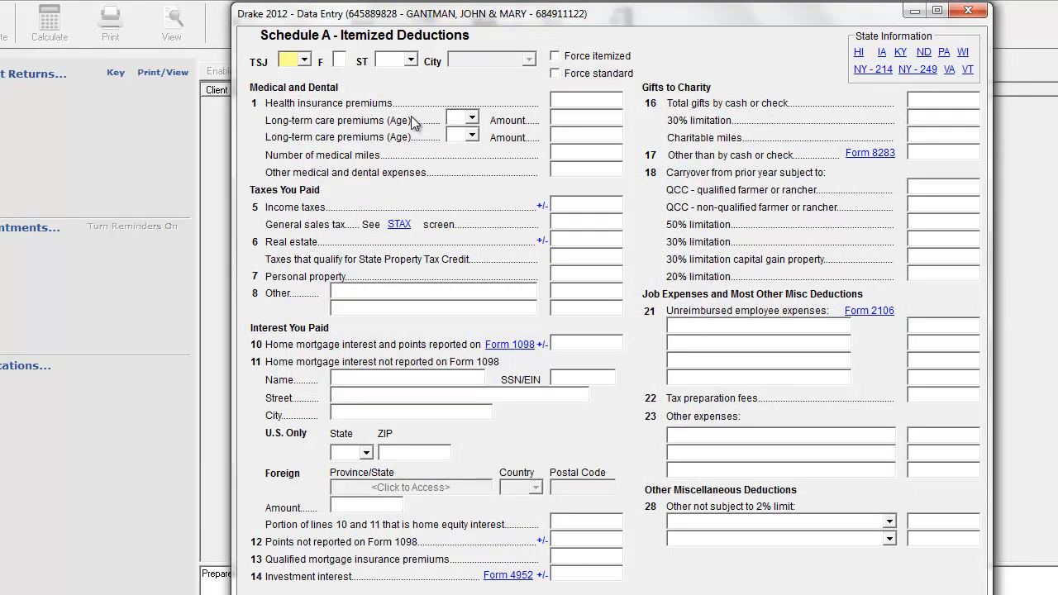
pyautogui.click(304, 61)
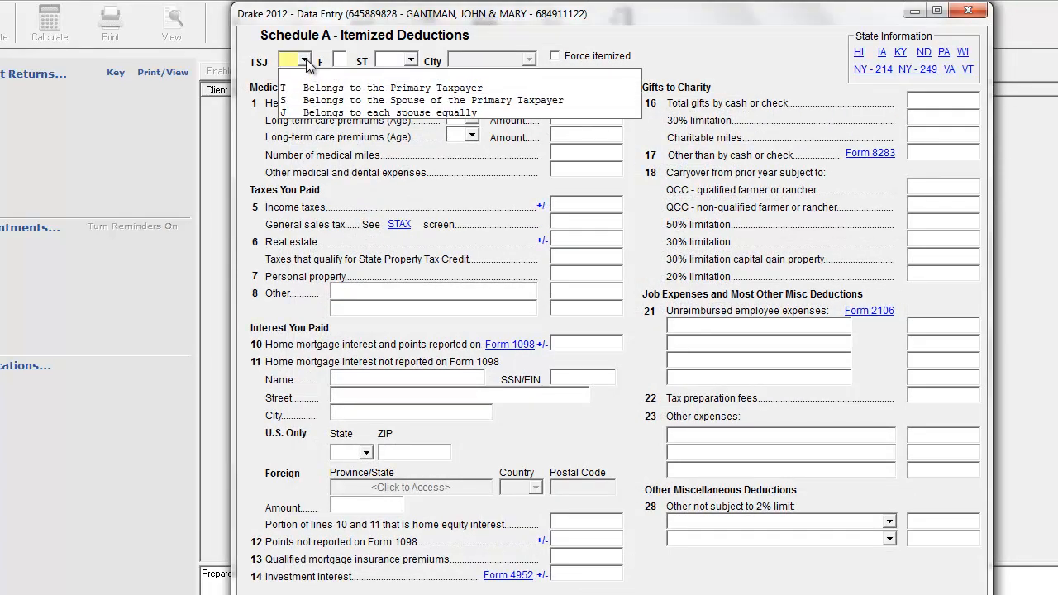
pyautogui.click(339, 113)
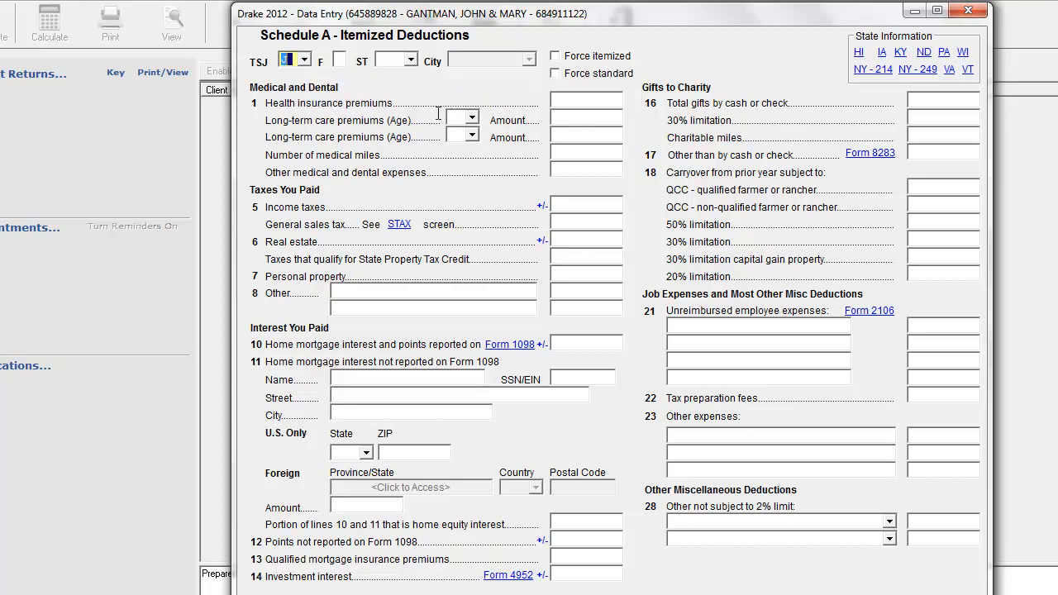
pyautogui.click(592, 100)
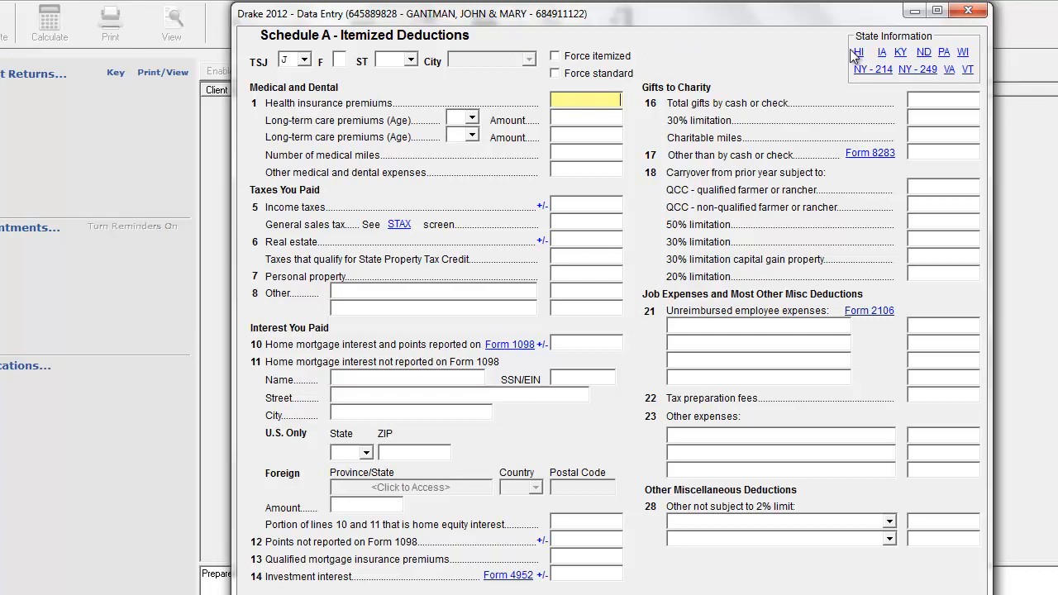
pyautogui.click(967, 10)
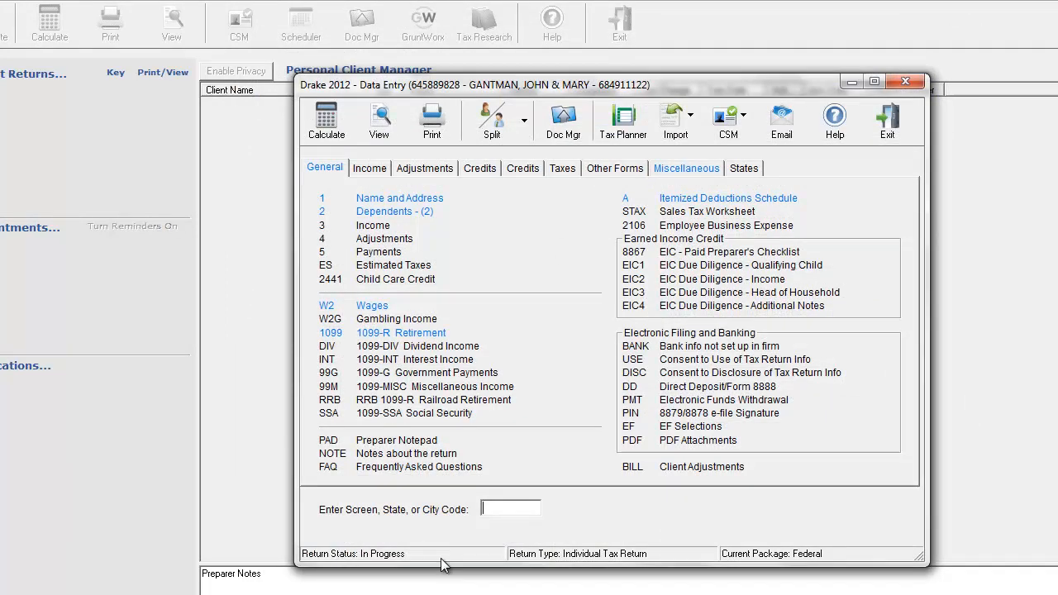
# Open the 1099-SSA Social Security screen and assign the benefits to the primary taxpayer (T).
pyautogui.click(434, 417)
pyautogui.click(427, 170)
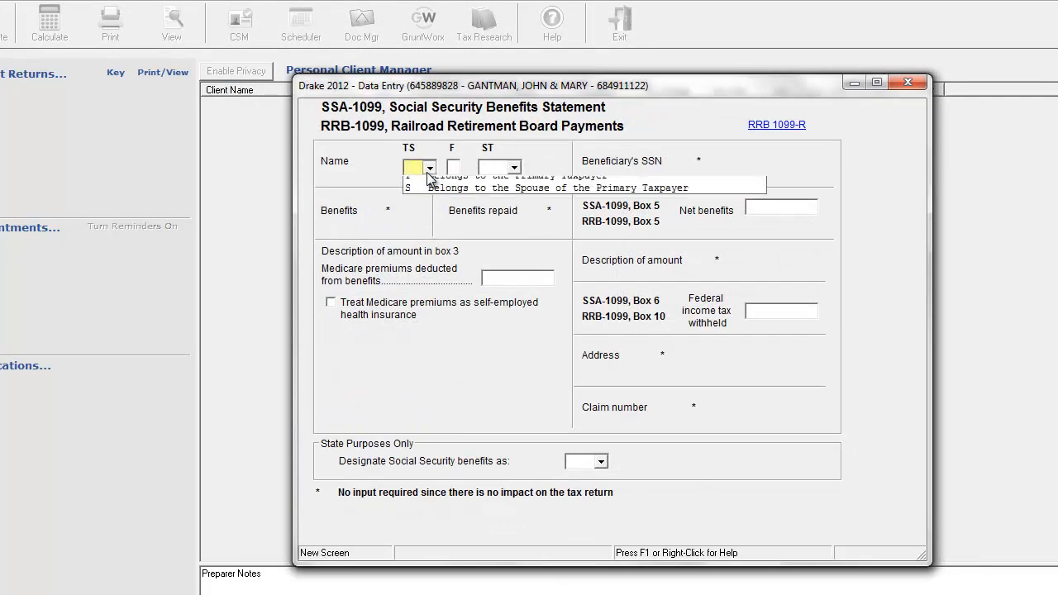
pyautogui.click(440, 194)
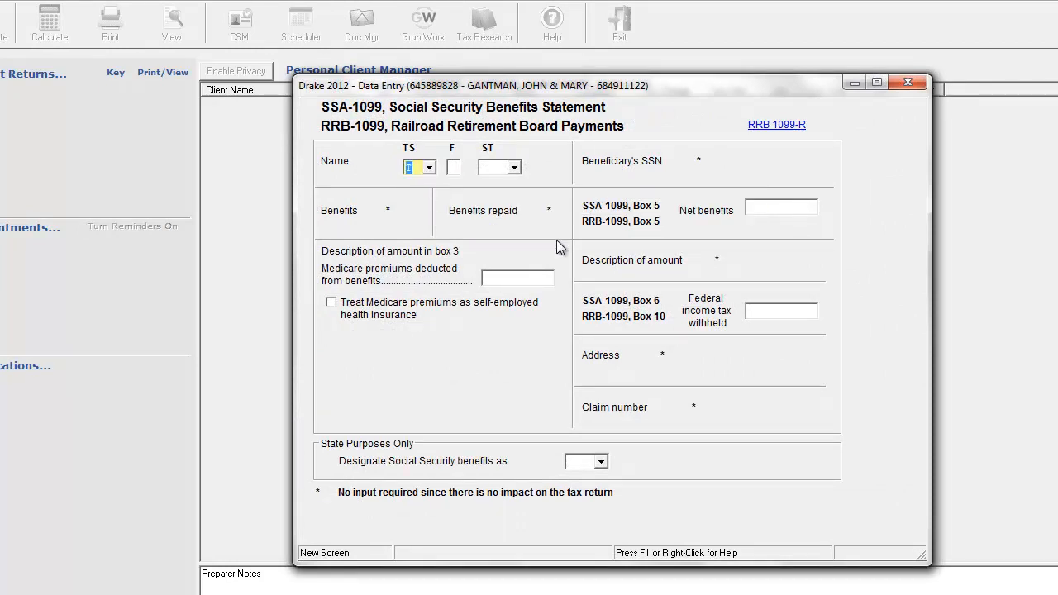
pyautogui.click(788, 210)
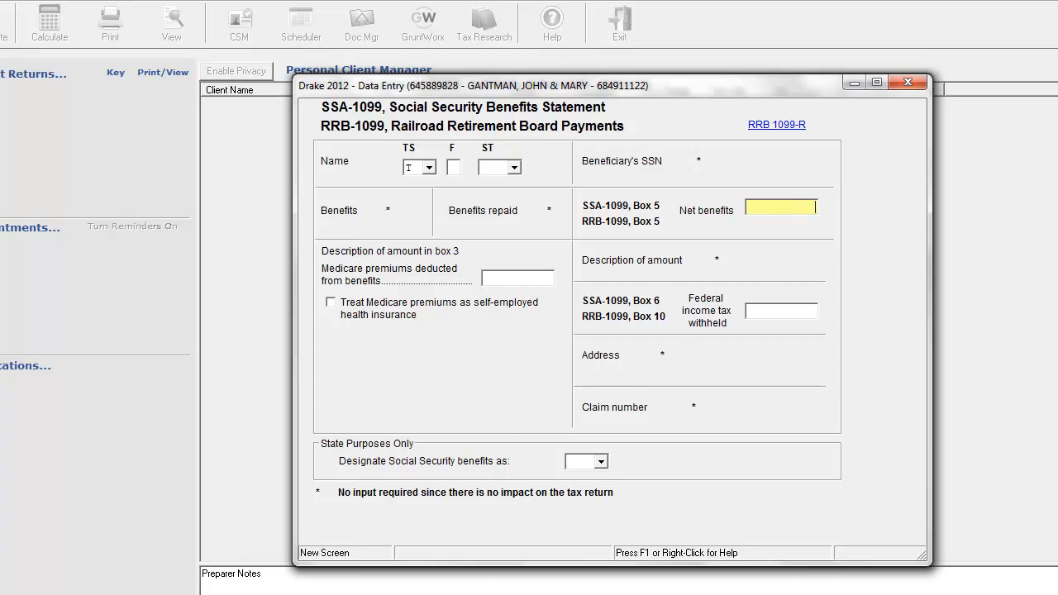
# Switch to Calculator, multiply 889 by 12 for the yearly benefits, and close it.
pyautogui.press('super')
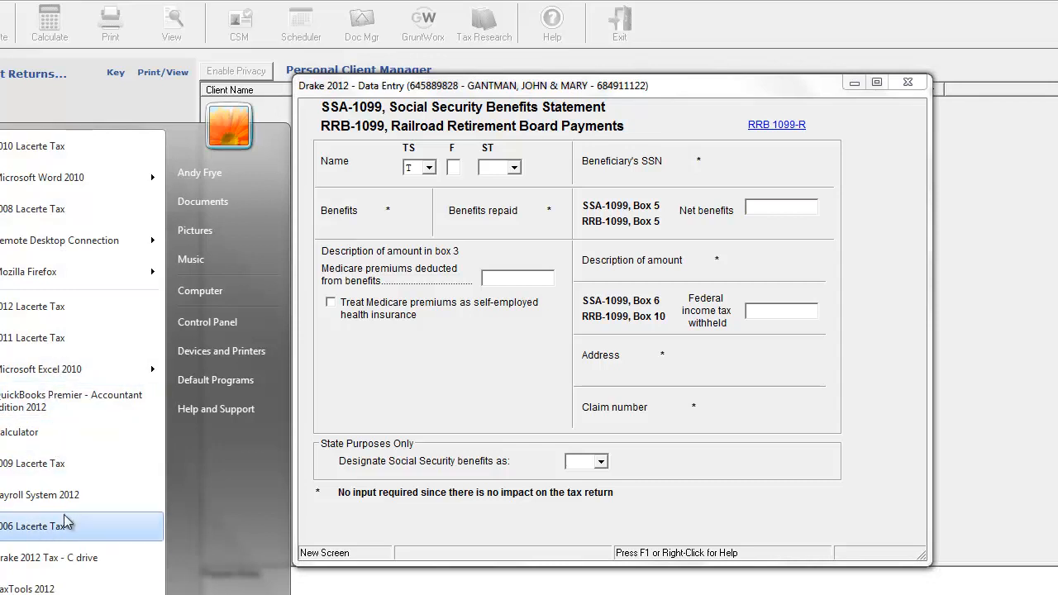
pyautogui.click(64, 436)
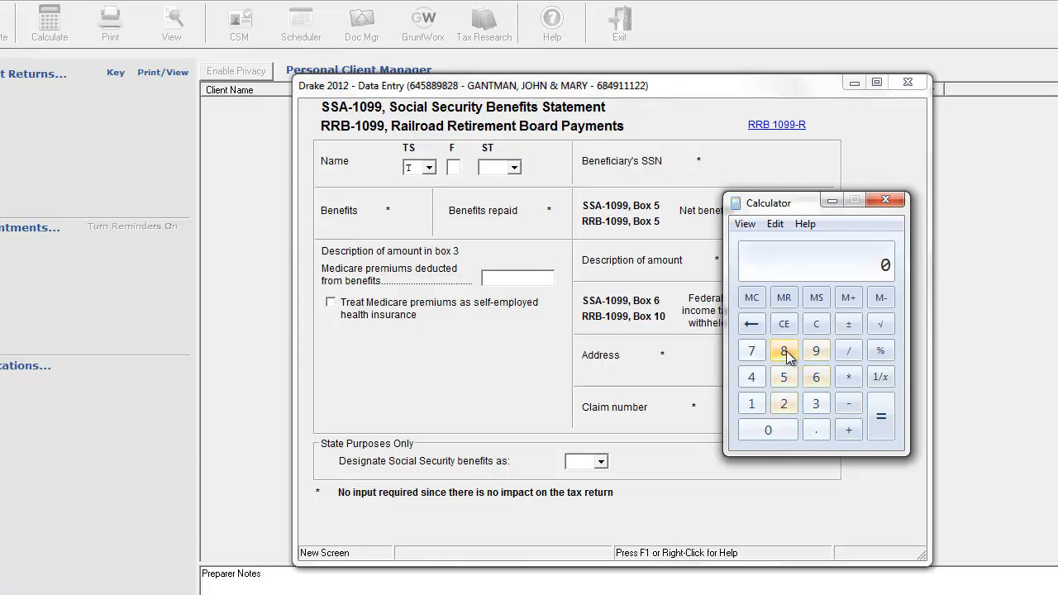
pyautogui.doubleClick(785, 351)
pyautogui.click(817, 351)
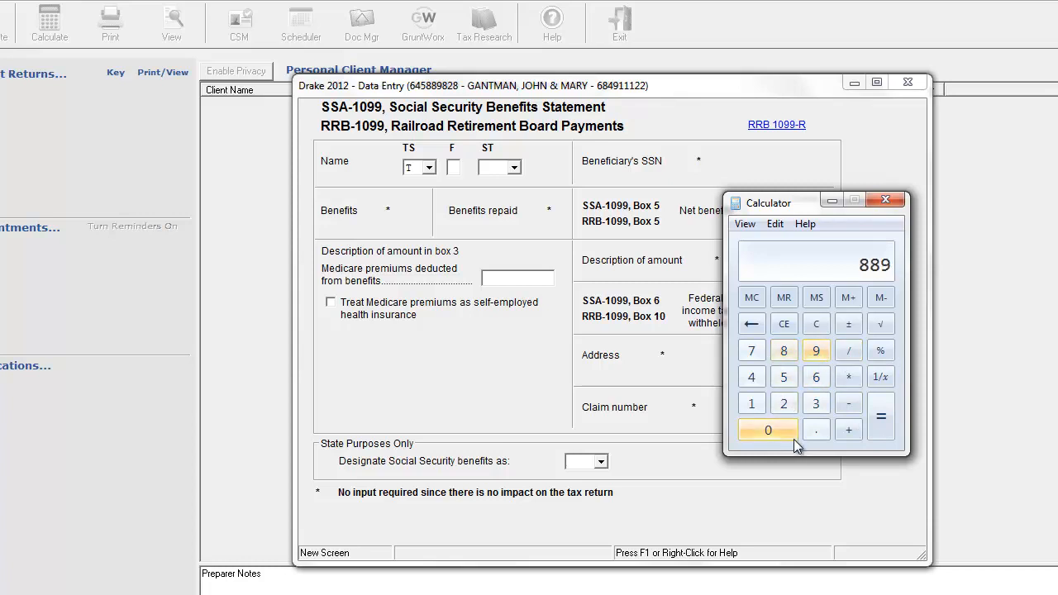
pyautogui.click(850, 378)
pyautogui.click(754, 405)
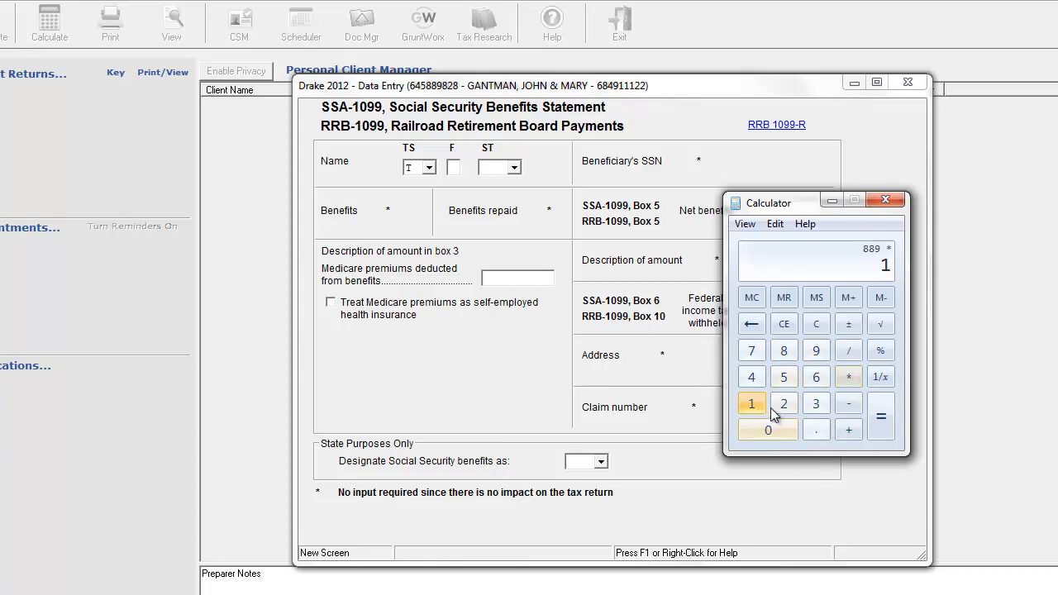
pyautogui.click(783, 405)
pyautogui.click(892, 425)
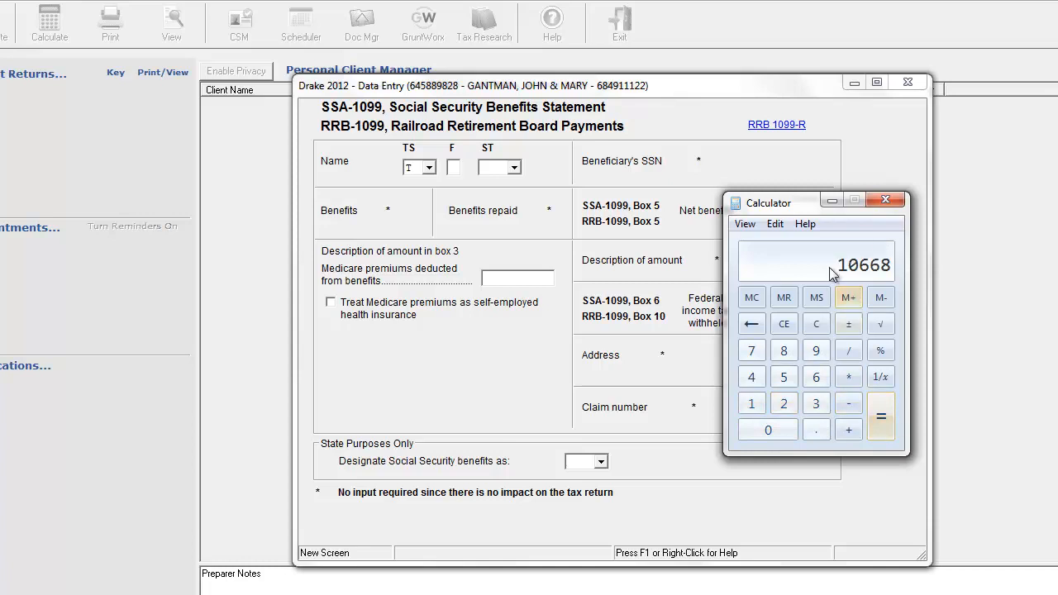
pyautogui.click(886, 201)
# Set the Social Security net benefits to 10668 and the Medicare premiums deducted from benefits to 1199.
pyautogui.click(781, 208)
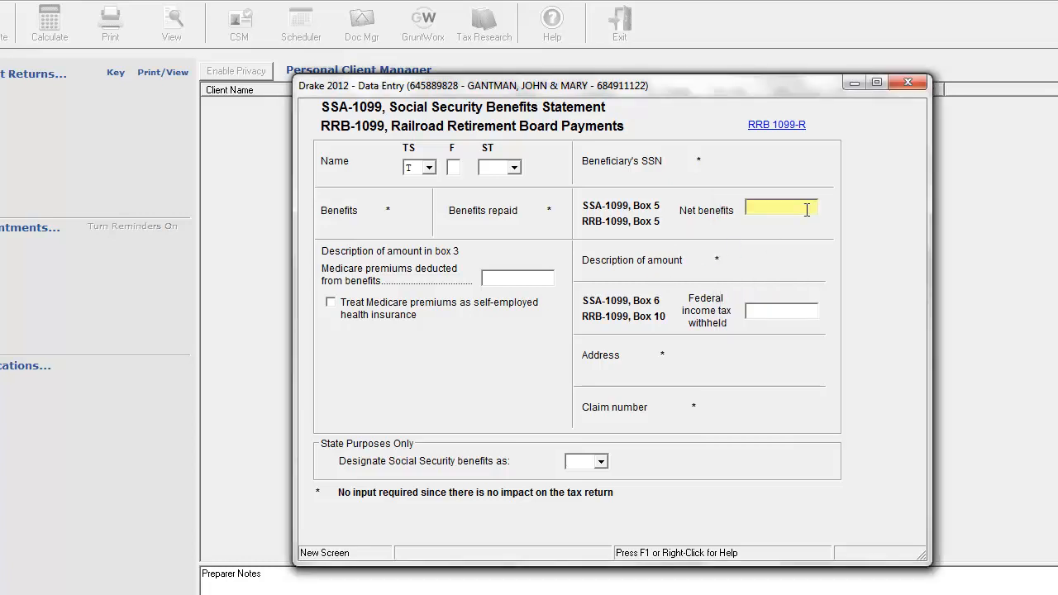
pyautogui.write('10668')
pyautogui.click(770, 311)
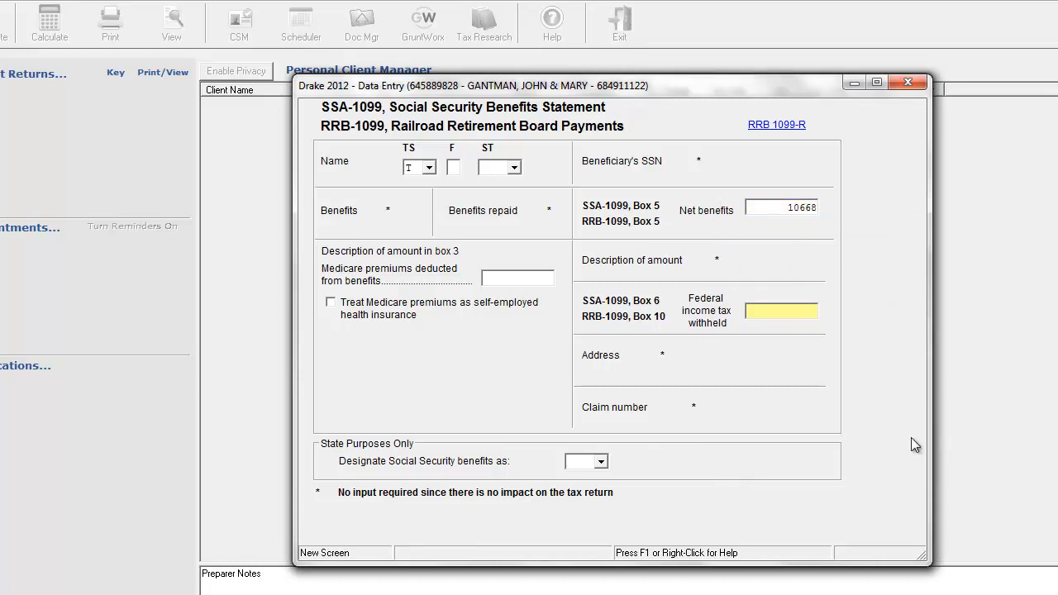
pyautogui.click(527, 273)
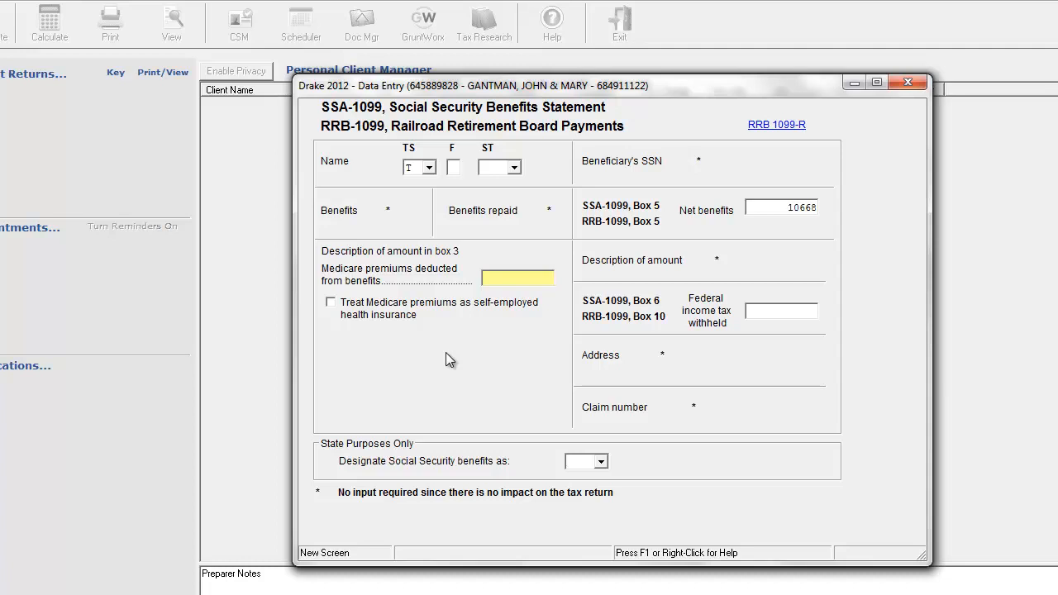
pyautogui.write('1199')
# Review the Social Security designation choices, leave the designation blank, and set the statement's state to CA with T kept as owner.
pyautogui.click(602, 462)
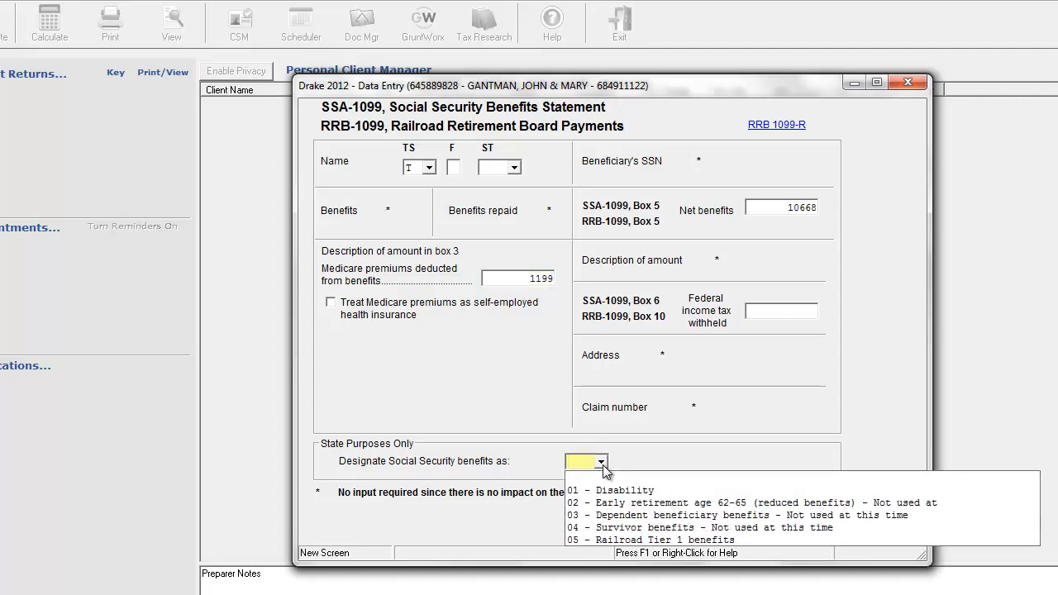
pyautogui.click(774, 306)
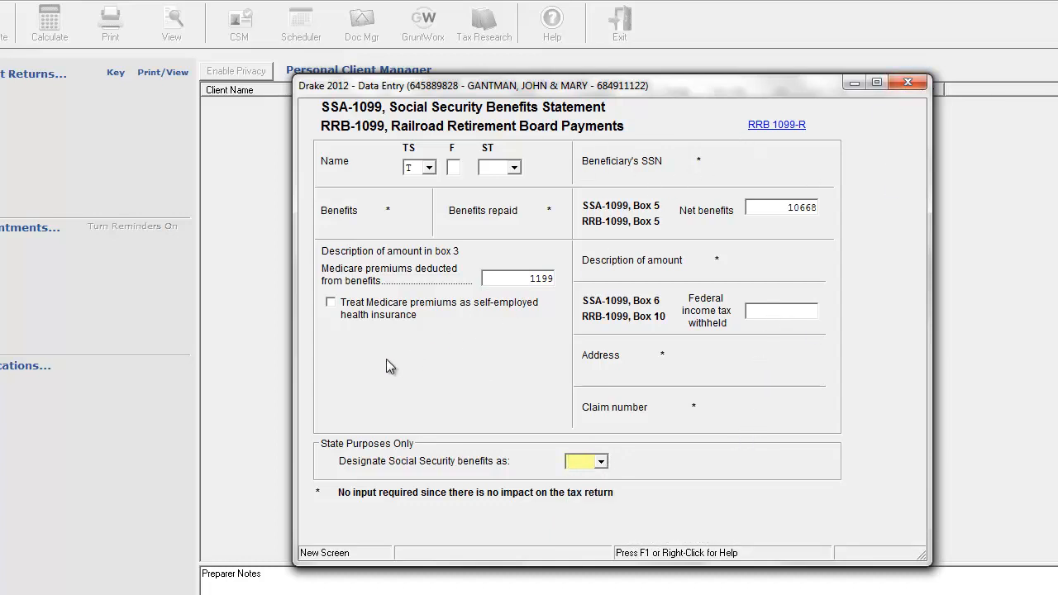
pyautogui.click(514, 168)
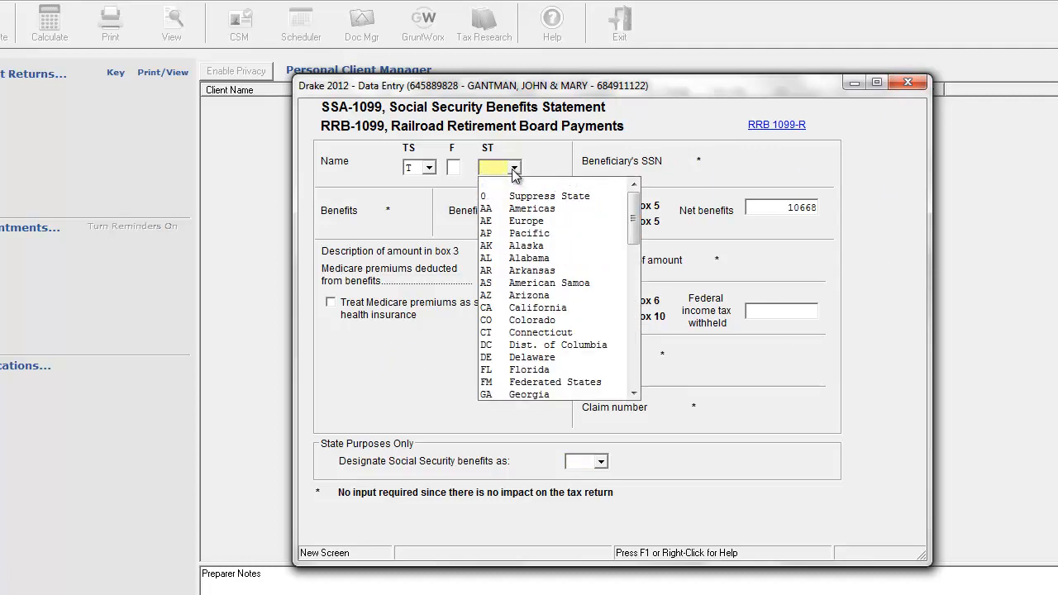
pyautogui.click(519, 307)
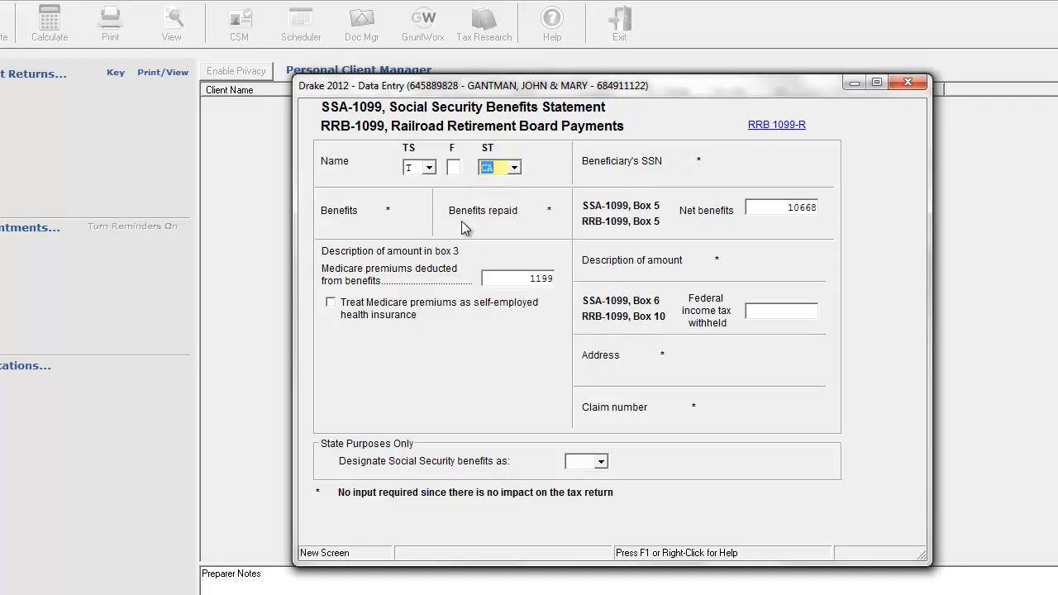
pyautogui.click(428, 171)
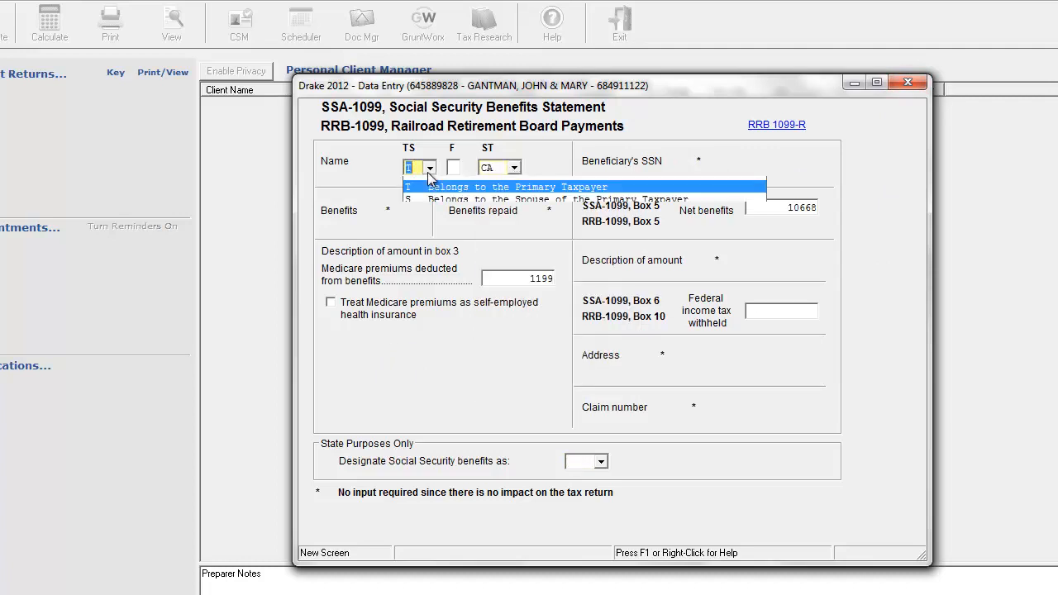
pyautogui.click(419, 285)
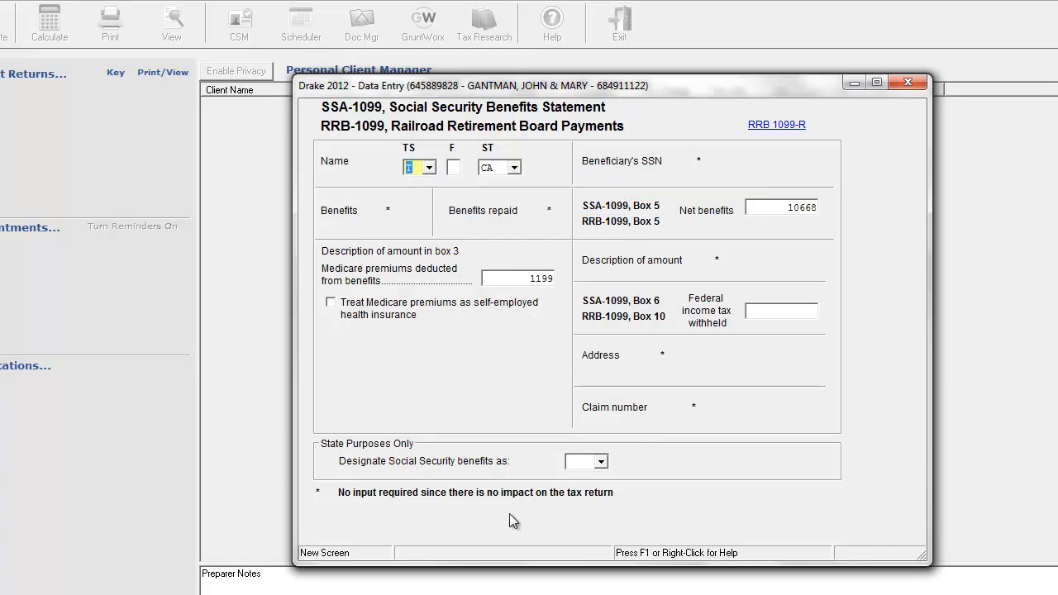
# Look over the linked RRB-1099-R railroad retirement form, and close it and the Social Security screen.
pyautogui.click(776, 126)
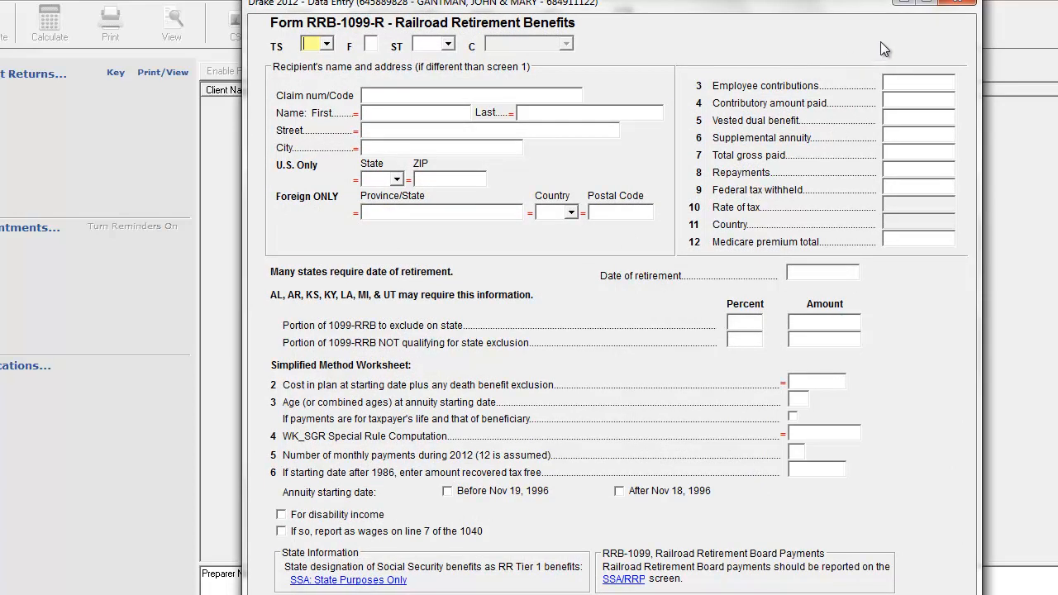
pyautogui.click(958, 3)
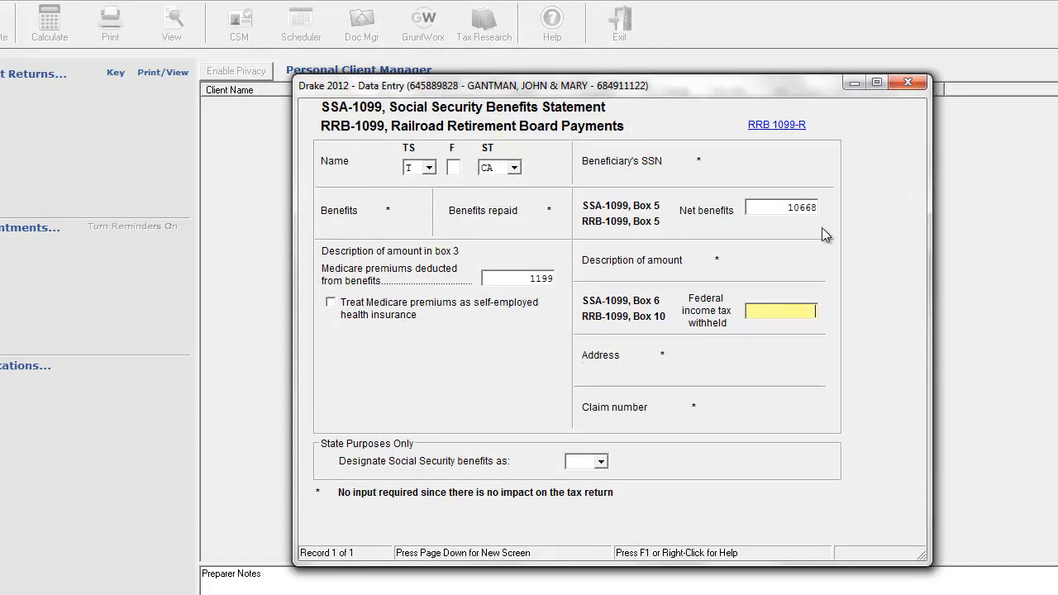
pyautogui.click(909, 84)
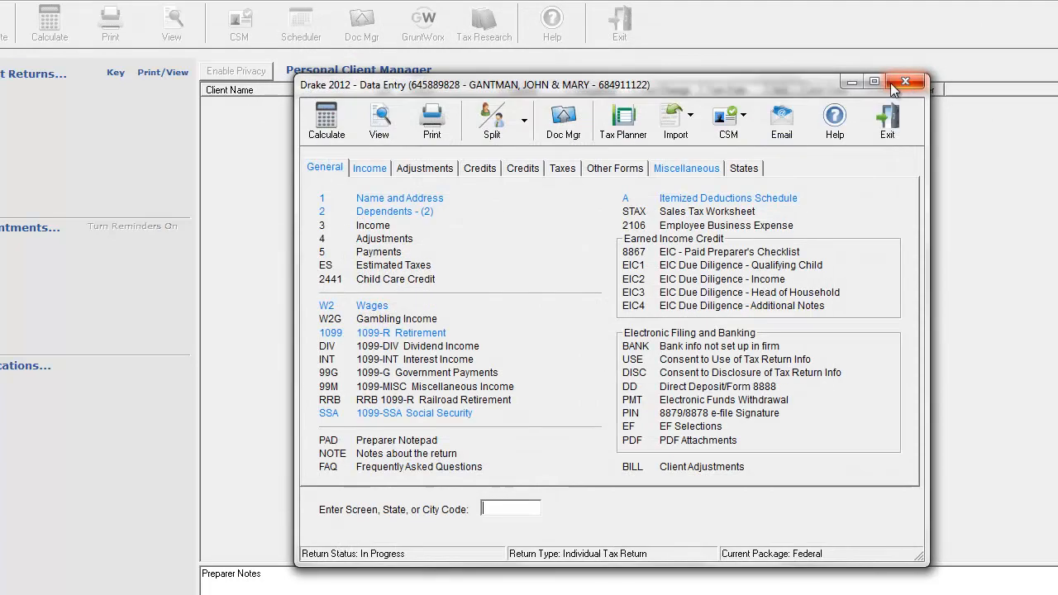
# Reopen the 1099-SSA statement to review its owner and net benefits fields, and switch to Firefox.
pyautogui.click(426, 414)
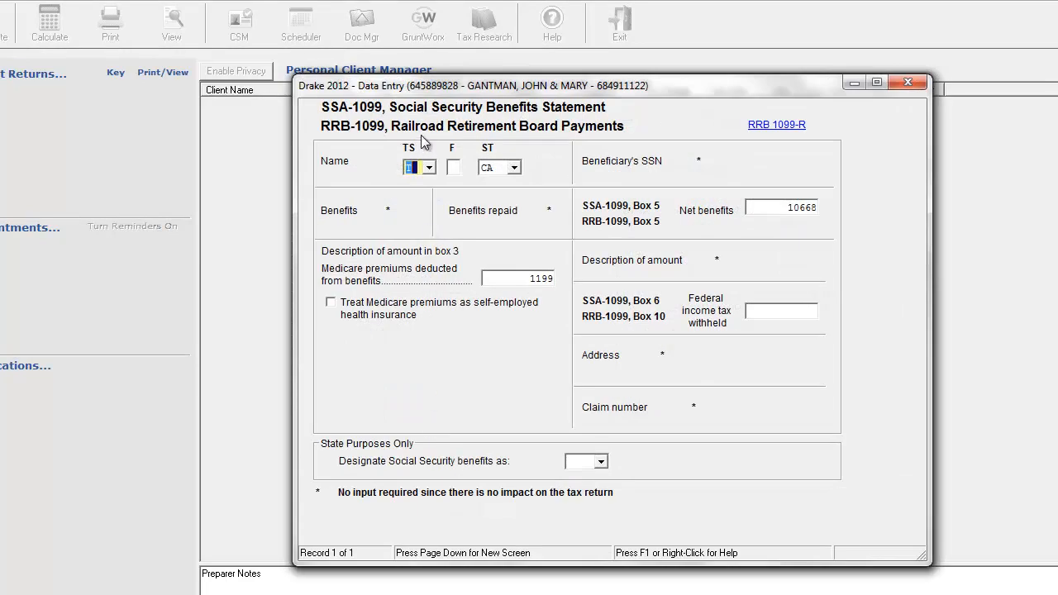
pyautogui.click(430, 169)
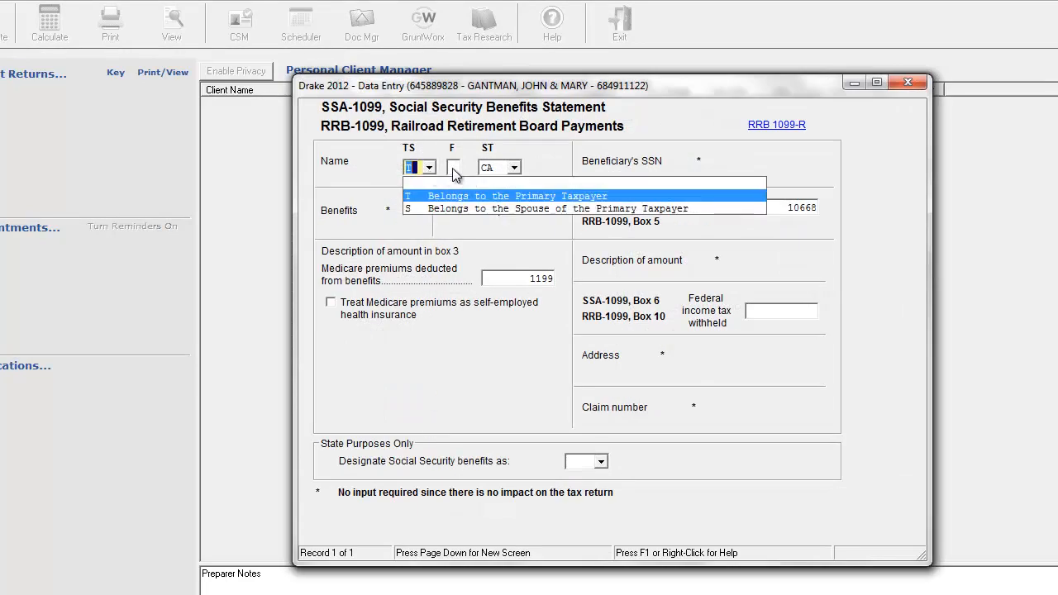
pyautogui.click(453, 167)
pyautogui.click(453, 168)
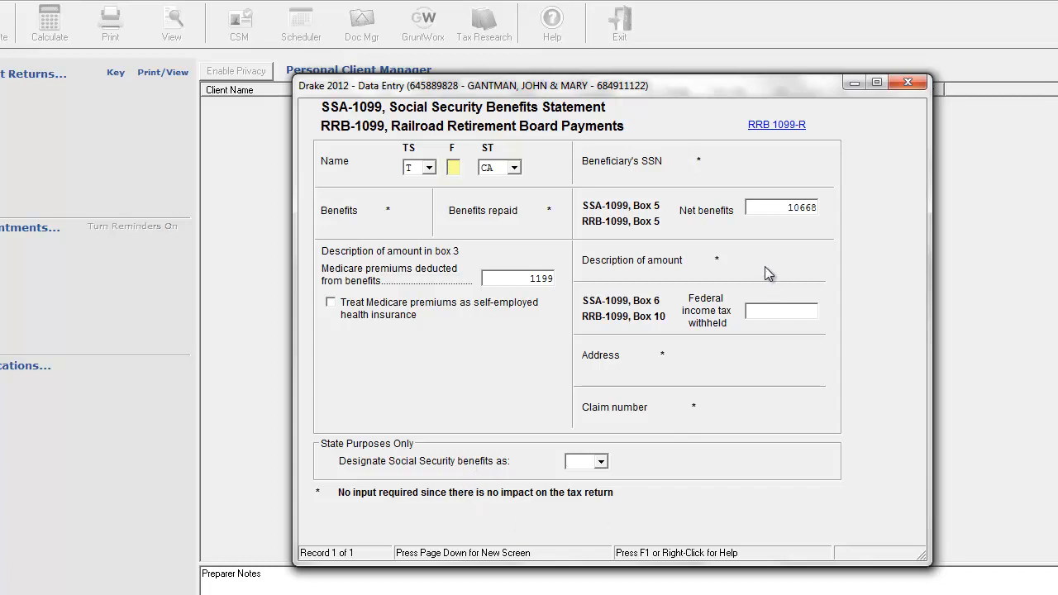
pyautogui.click(782, 208)
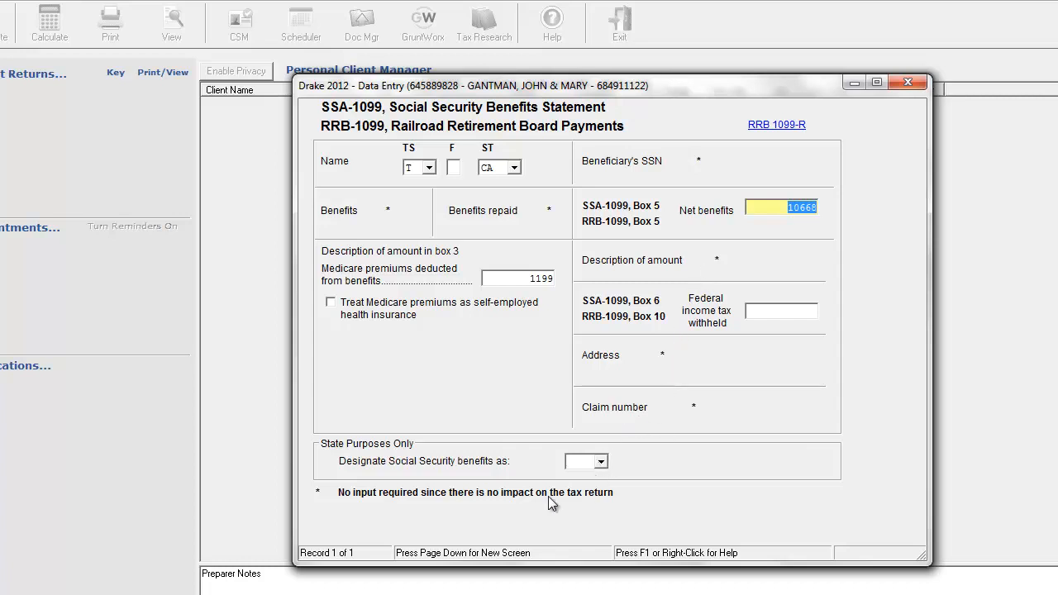
pyautogui.moveTo(549, 81); pyautogui.dragTo(549, 93)
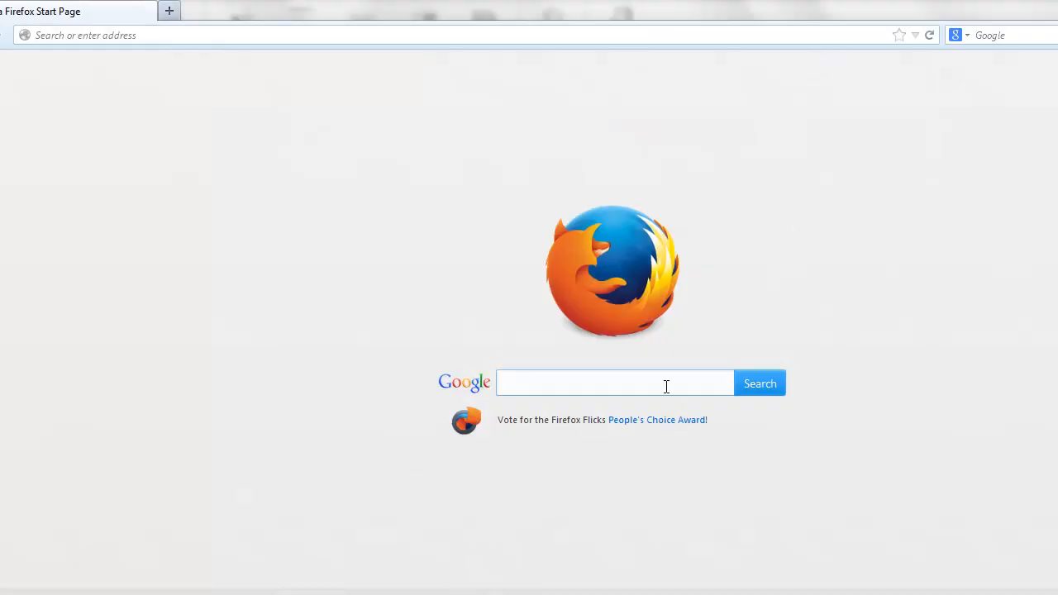
# Search the web for "HOW TO ENTER MULTIPLE SOCIAL SECURITY BENEFITS IN DRAKE SOFTWARE?" and open the Drake Software Knowledge Base article on benefit repayments.
pyautogui.write('HOW TO ENTER MULTIPLE ')
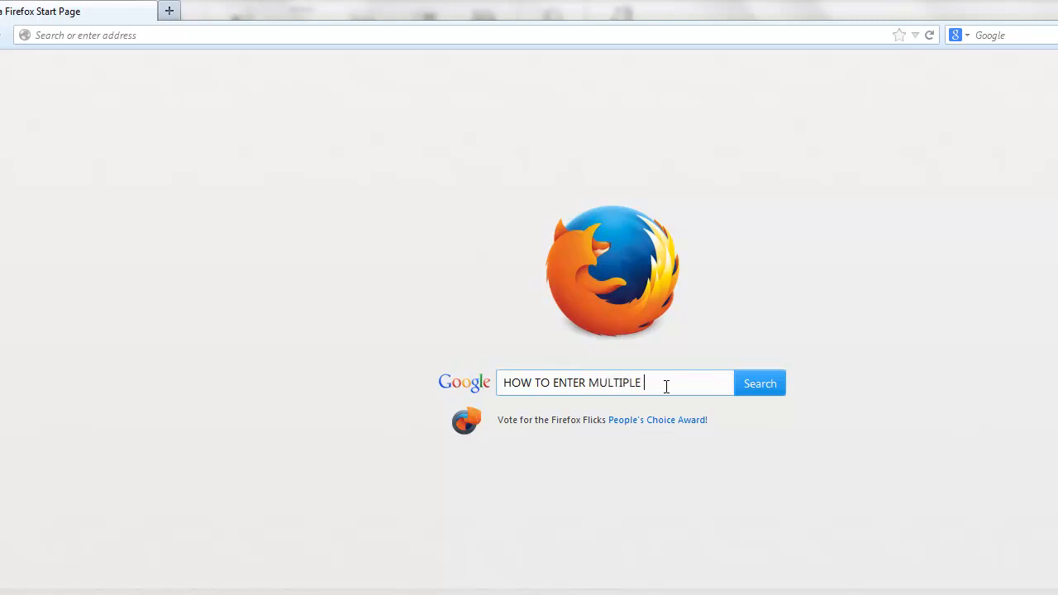
pyautogui.write('SOCIAL SECURT')
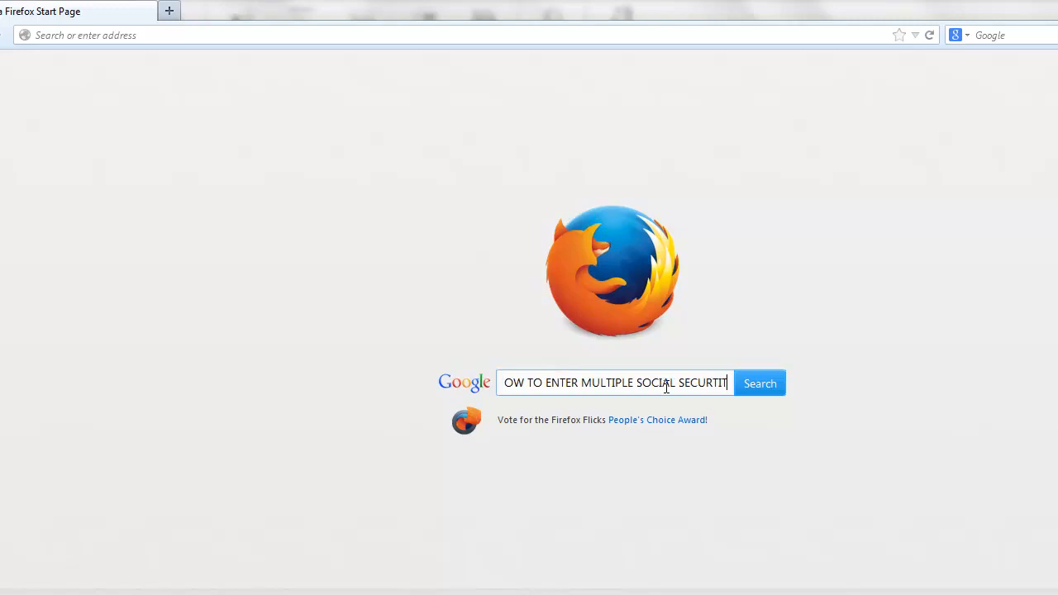
pyautogui.press('BackSpace')
pyautogui.write('ITY BENEFIT')
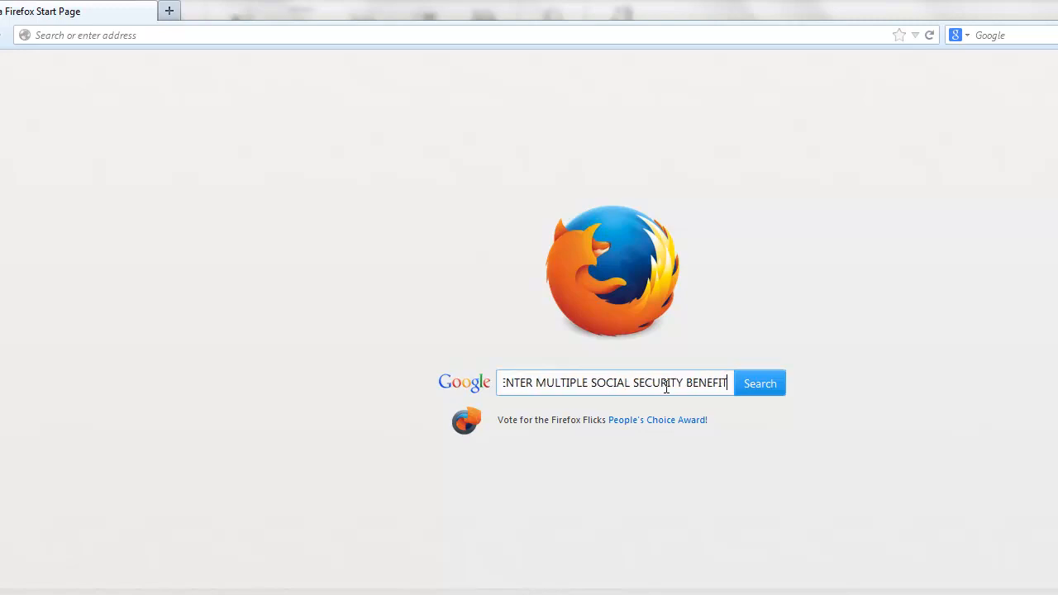
pyautogui.write('S IN DRAKE ')
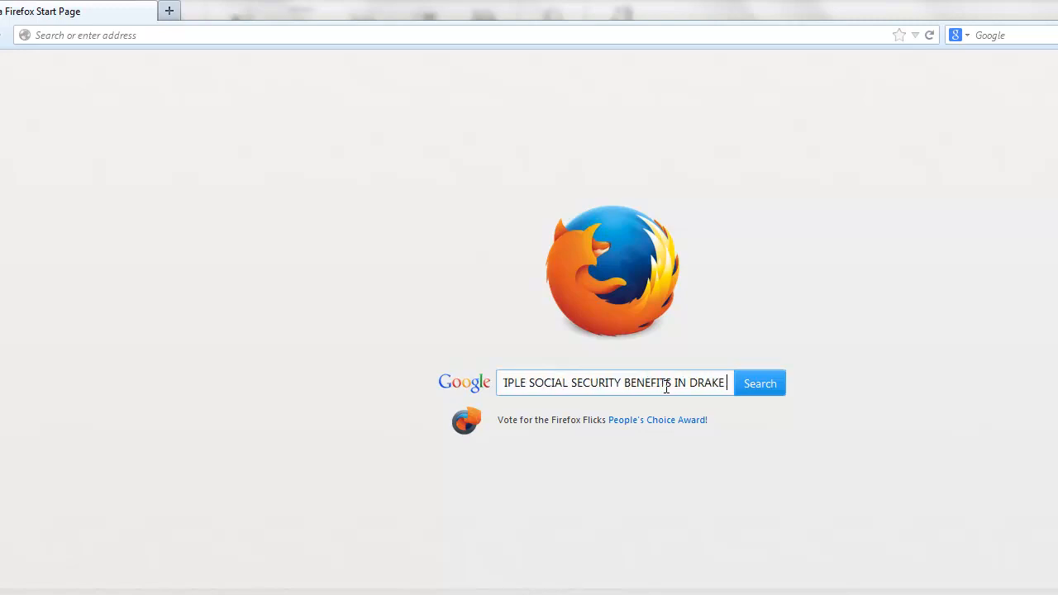
pyautogui.write('SOFTWARE?')
pyautogui.press('Return')
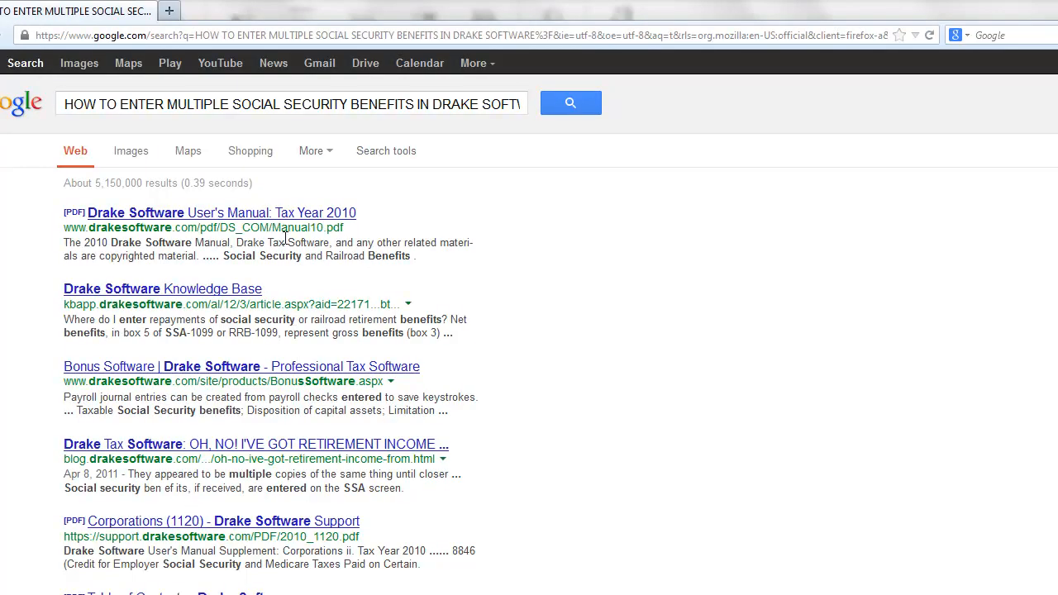
pyautogui.click(241, 293)
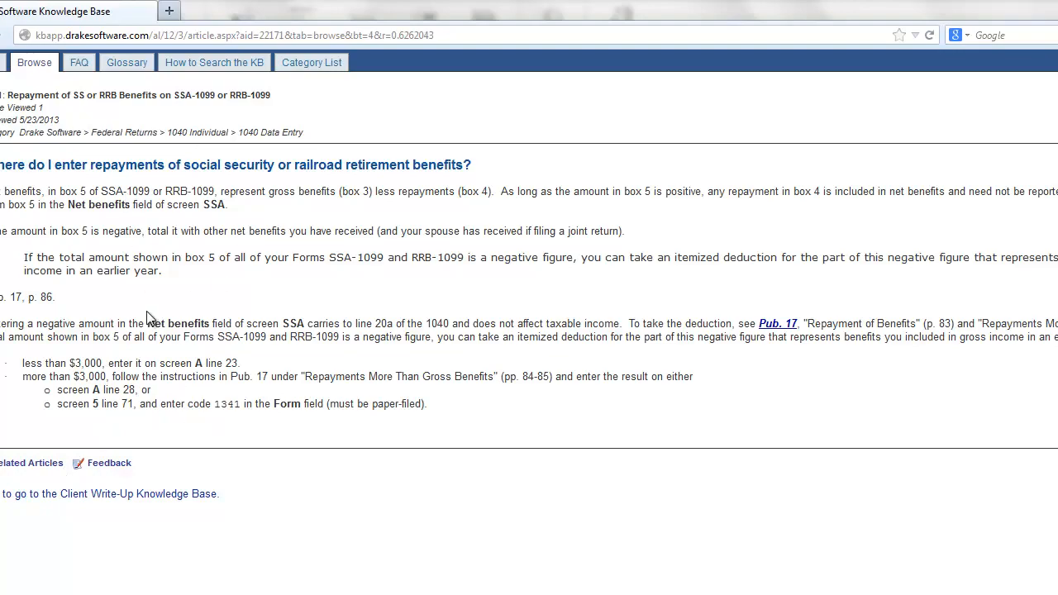
# Switch back to Drake 2012 and add a second Social Security benefits statement with S as its owner.
pyautogui.hotkey('alt', 'Tab')
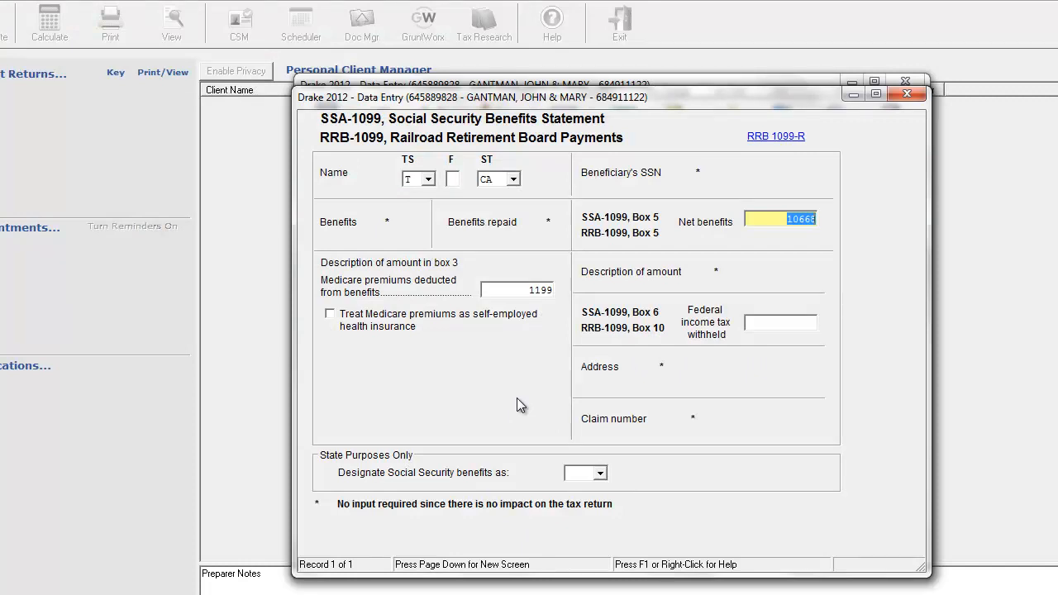
pyautogui.press('Tab')
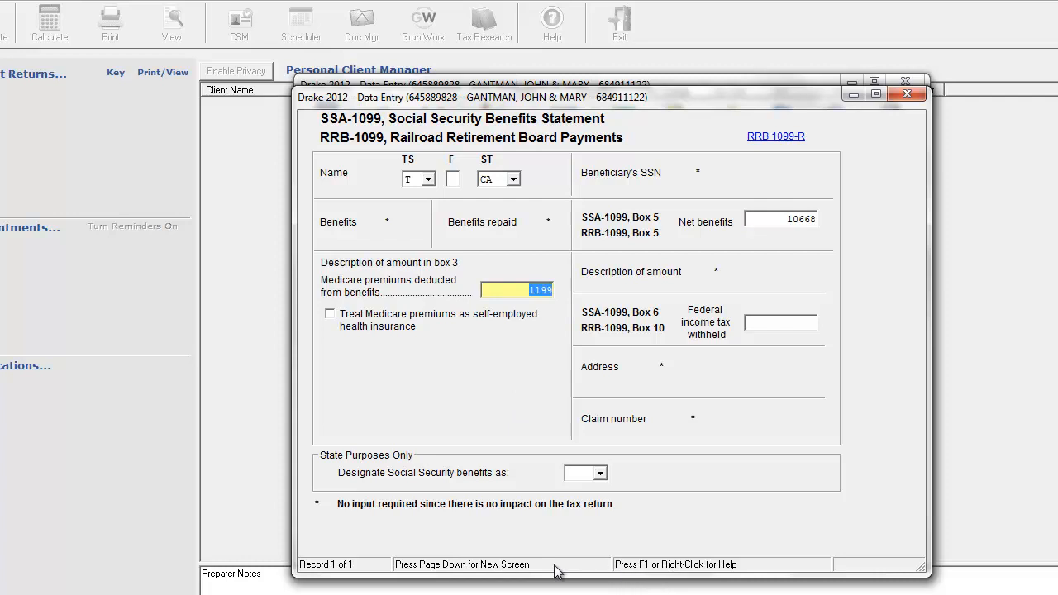
pyautogui.press('pagedown')
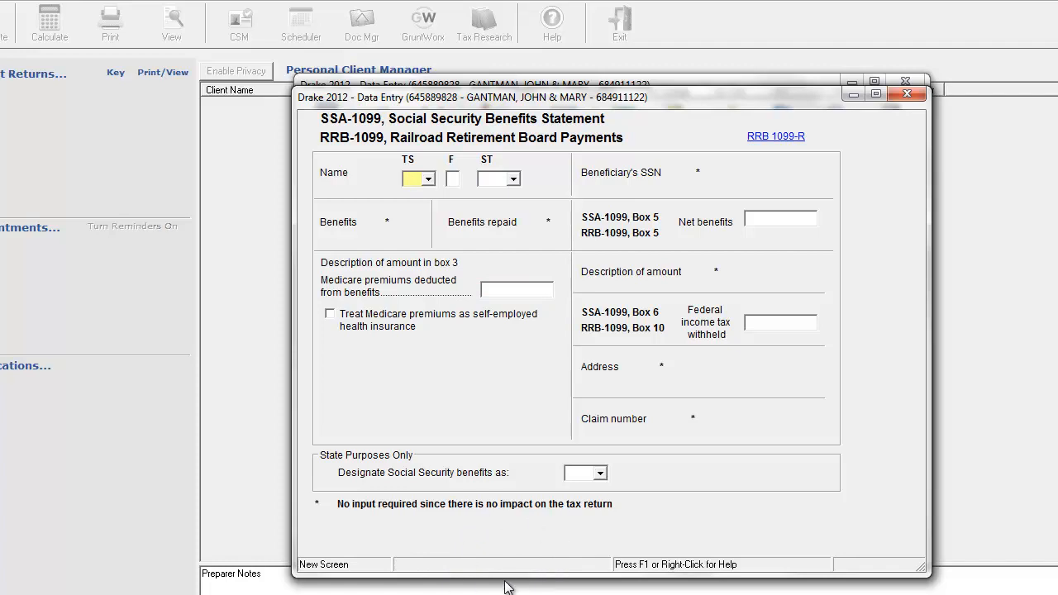
pyautogui.moveTo(562, 97); pyautogui.dragTo(642, 91)
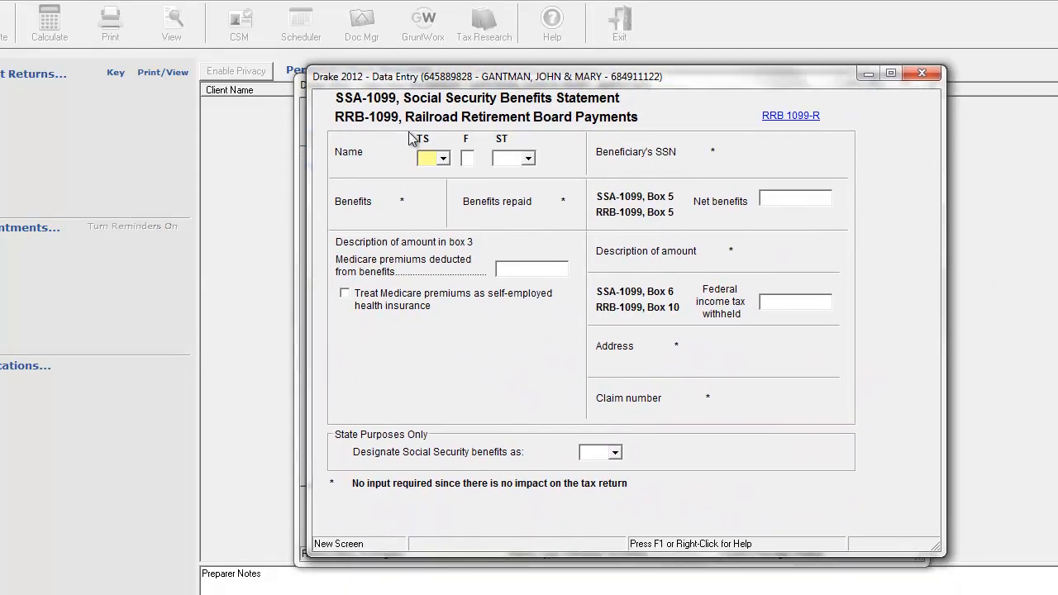
pyautogui.click(443, 158)
pyautogui.click(441, 197)
# Set the Medicare premiums deducted from benefits on the spouse's statement to 1199.
pyautogui.click(807, 203)
pyautogui.click(530, 270)
pyautogui.write('11')
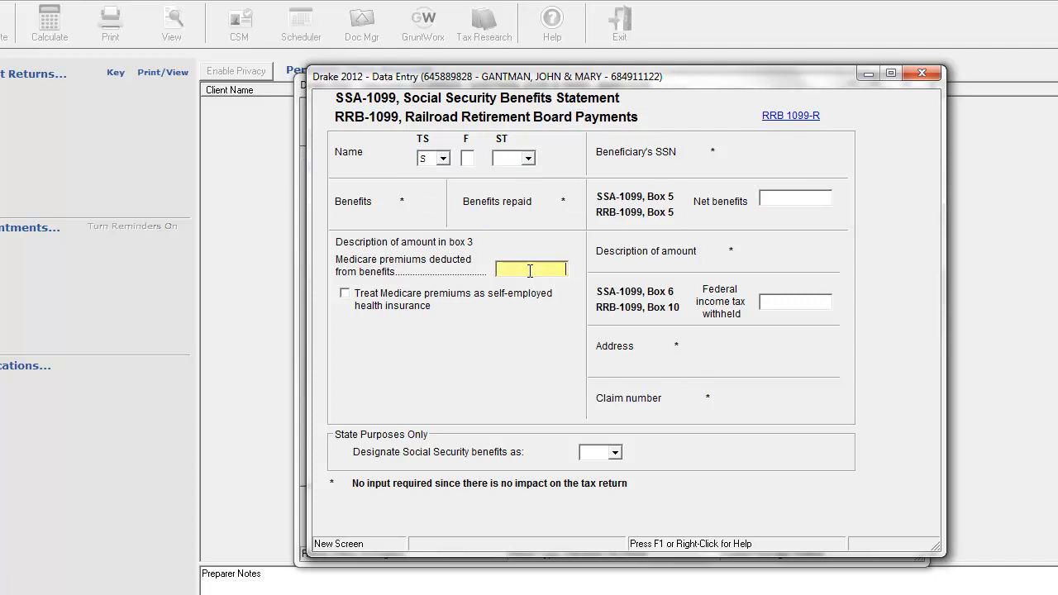
pyautogui.write('99')
pyautogui.click(786, 201)
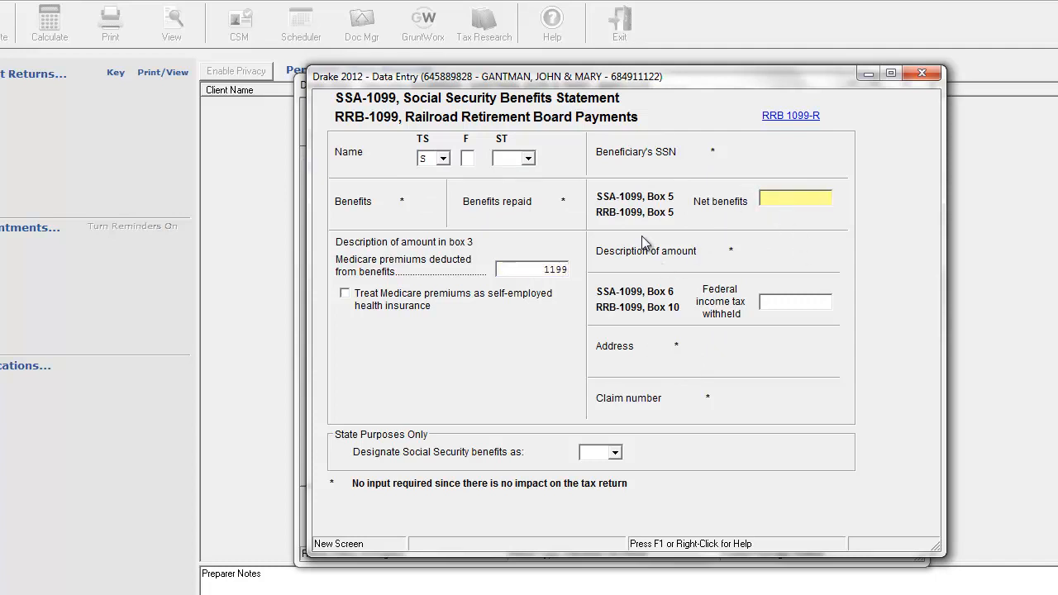
# Calculate the spouse's annual net benefits in Calculator by multiplying 1137 by 12, and close it.
pyautogui.click(591, 594)
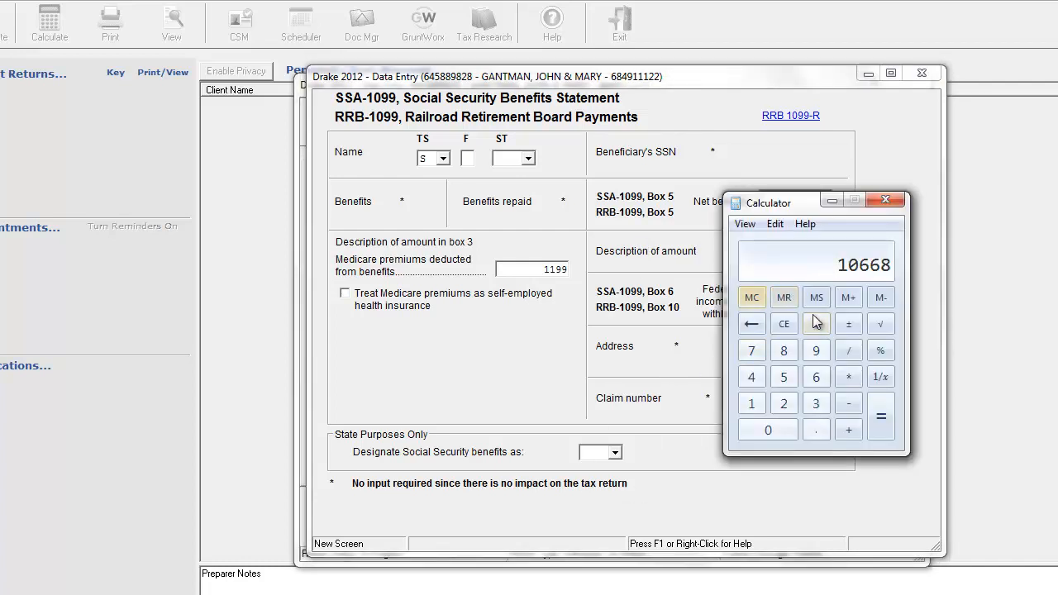
pyautogui.click(791, 323)
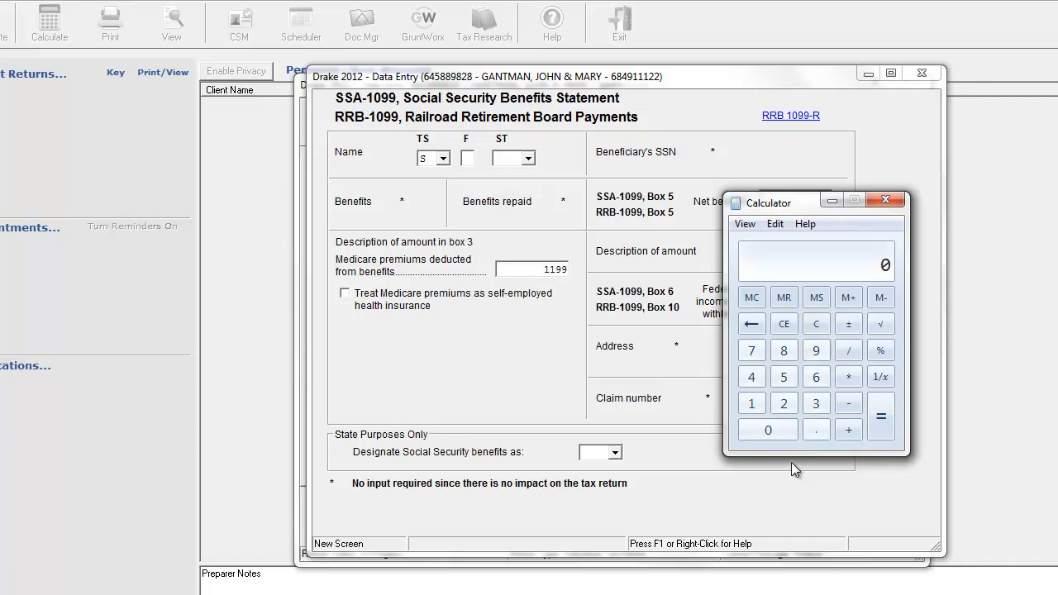
pyautogui.click(752, 403)
pyautogui.click(752, 403)
pyautogui.click(811, 405)
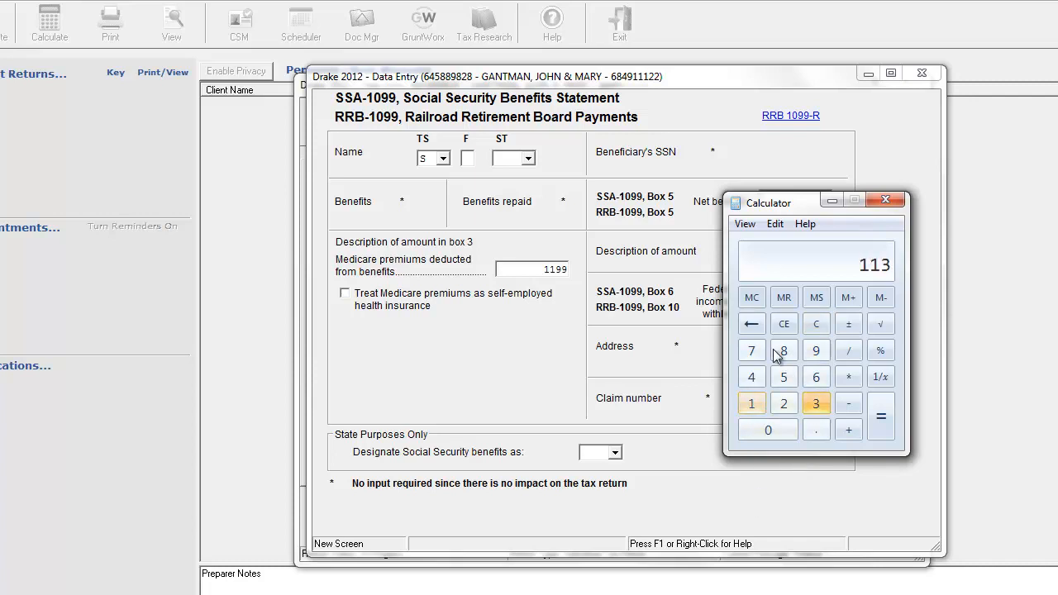
pyautogui.click(751, 350)
pyautogui.click(851, 377)
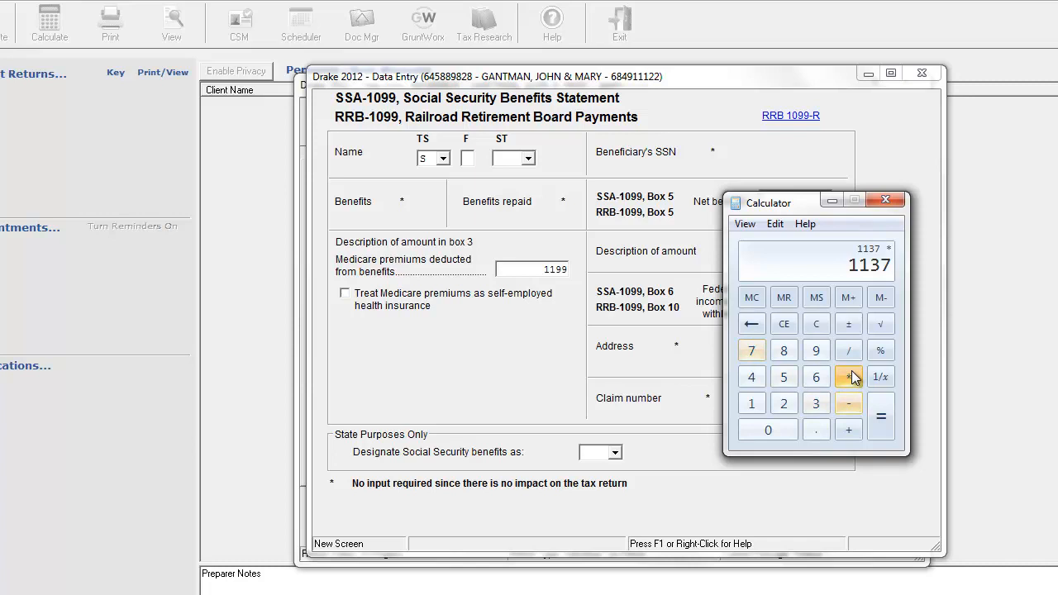
pyautogui.click(753, 403)
pyautogui.click(782, 402)
pyautogui.click(880, 417)
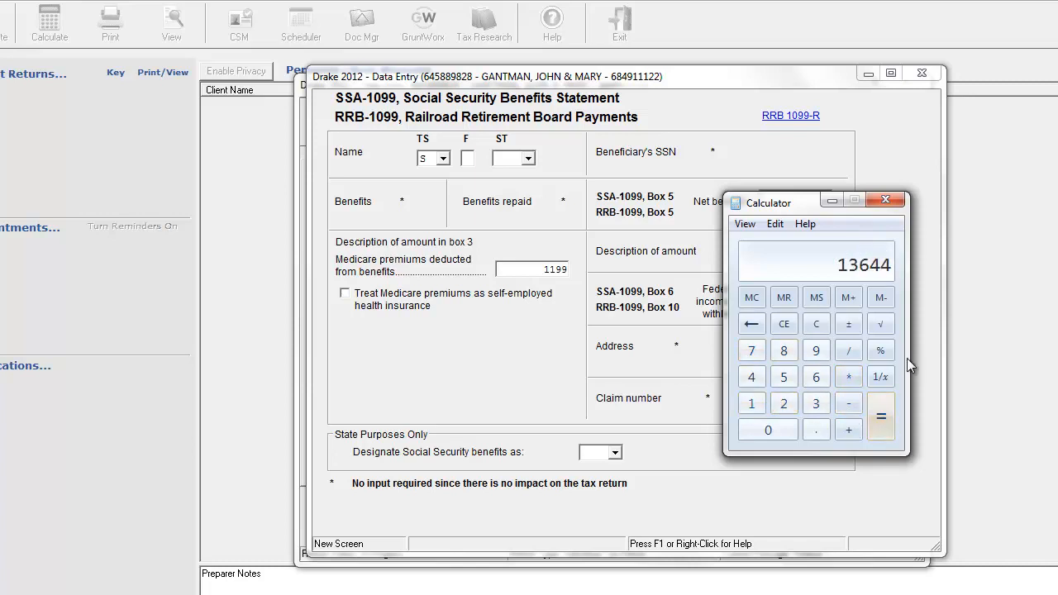
pyautogui.click(898, 200)
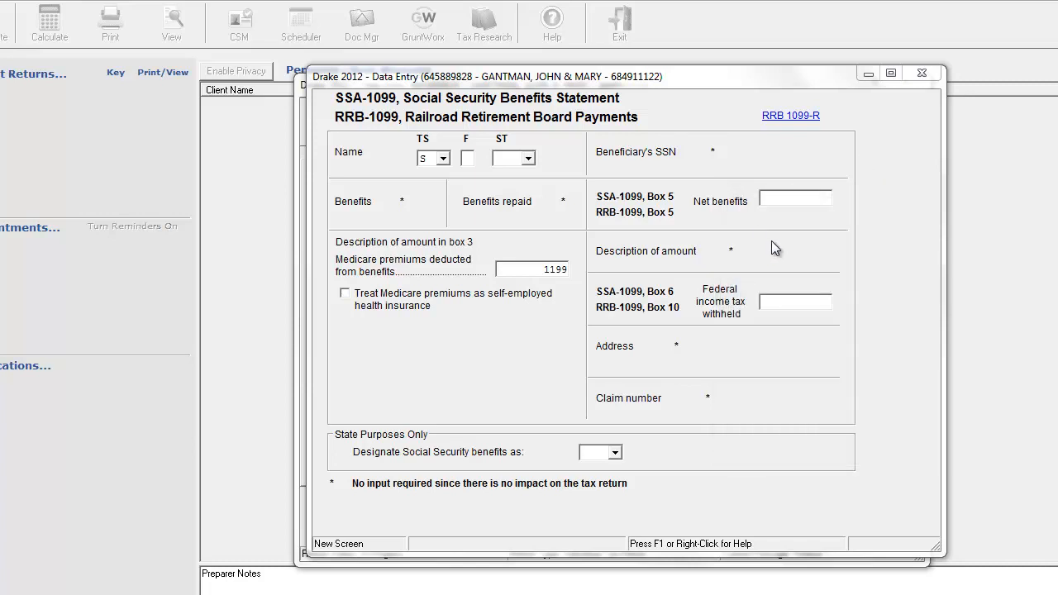
# Set the net benefits on the spouse's Social Security statement to 13644 and close the statement.
pyautogui.click(815, 196)
pyautogui.write('13644')
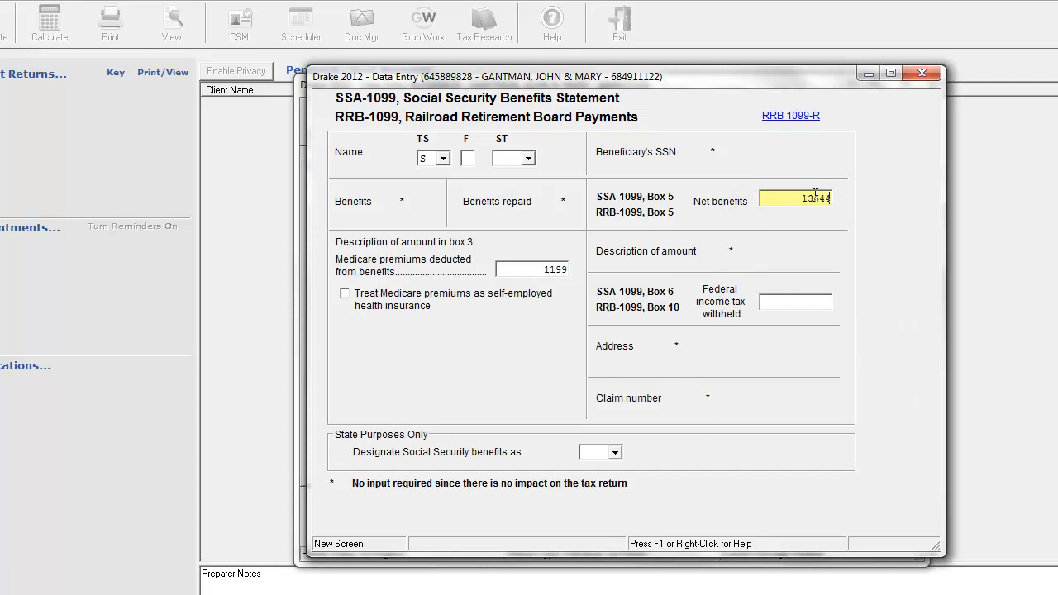
pyautogui.press('Tab')
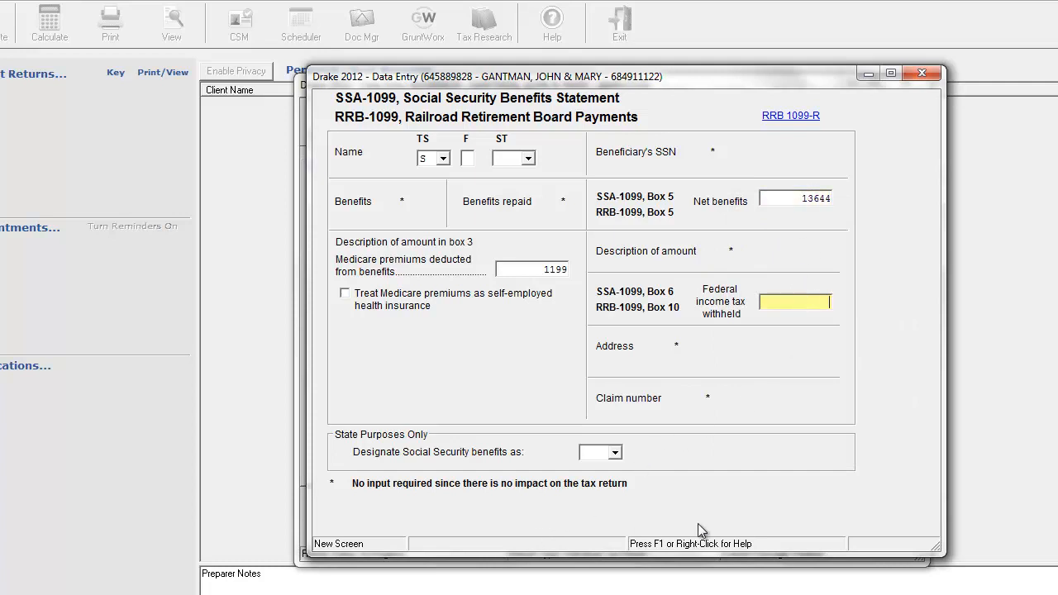
pyautogui.click(921, 73)
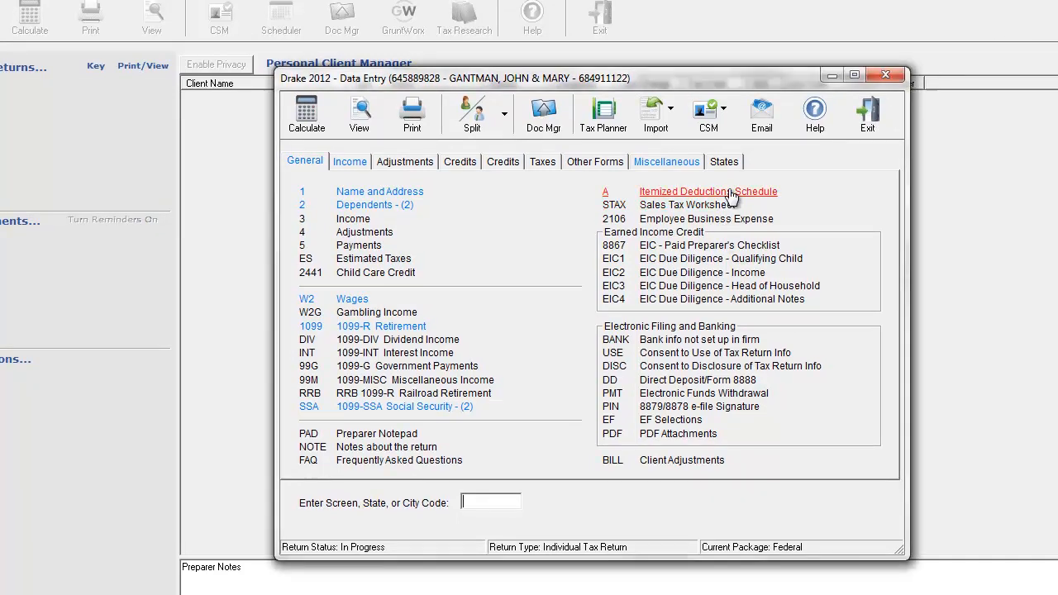
# Open the Itemized Deductions Schedule and set other medical and dental expenses to 3586.
pyautogui.click(698, 191)
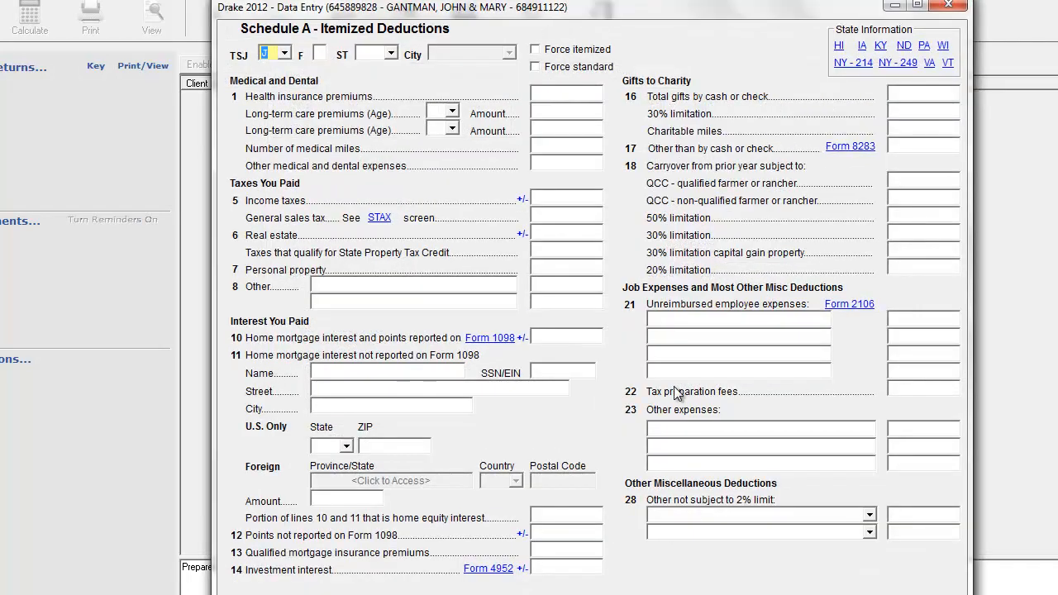
pyautogui.click(572, 93)
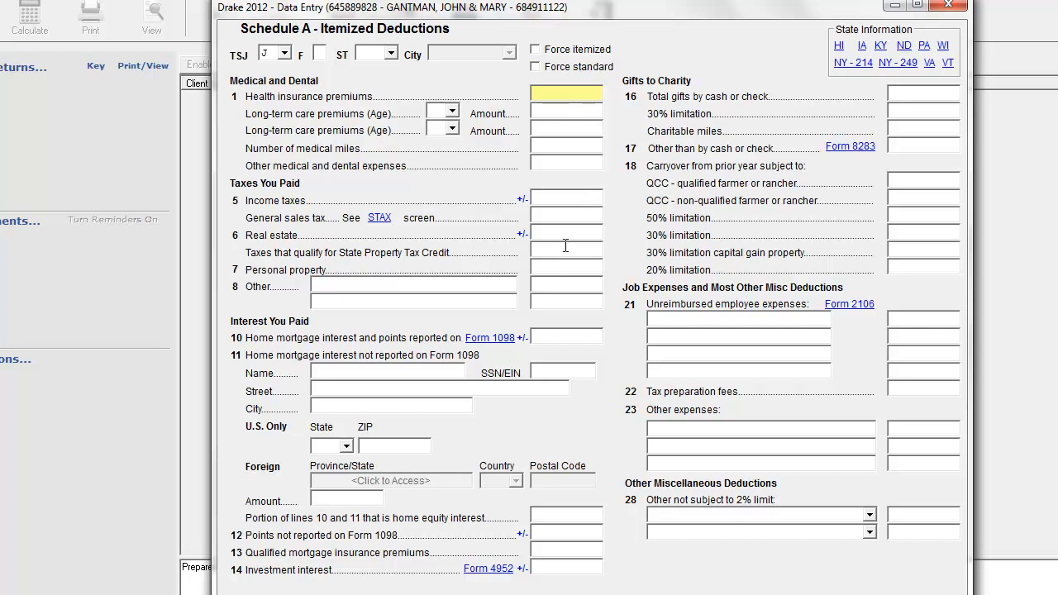
pyautogui.click(549, 165)
pyautogui.write('355')
pyautogui.write('6')
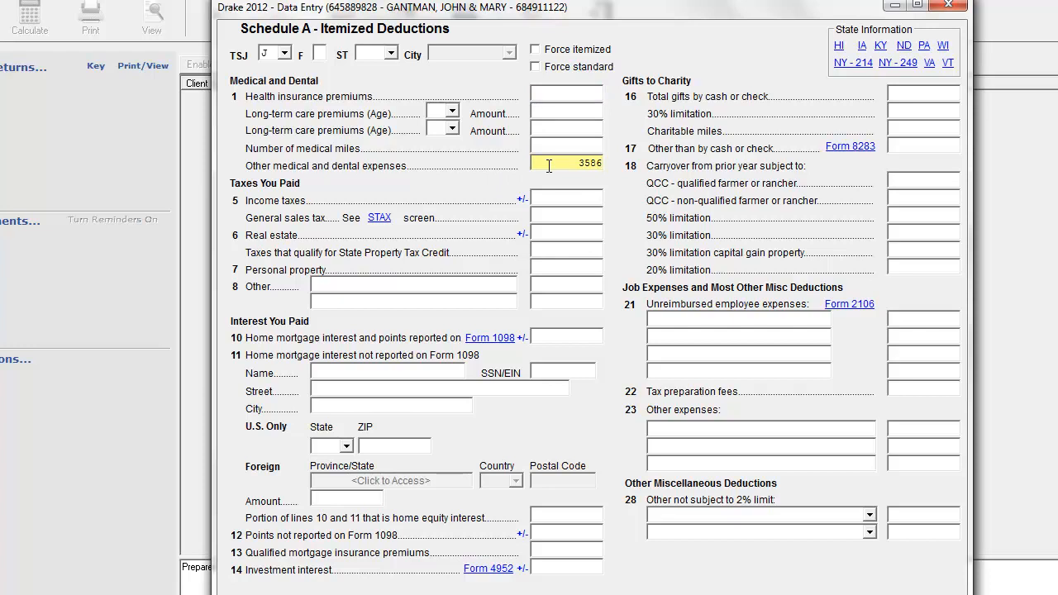
# Set the total gifts to charity by cash or check on Schedule A to 2500.
pyautogui.click(571, 199)
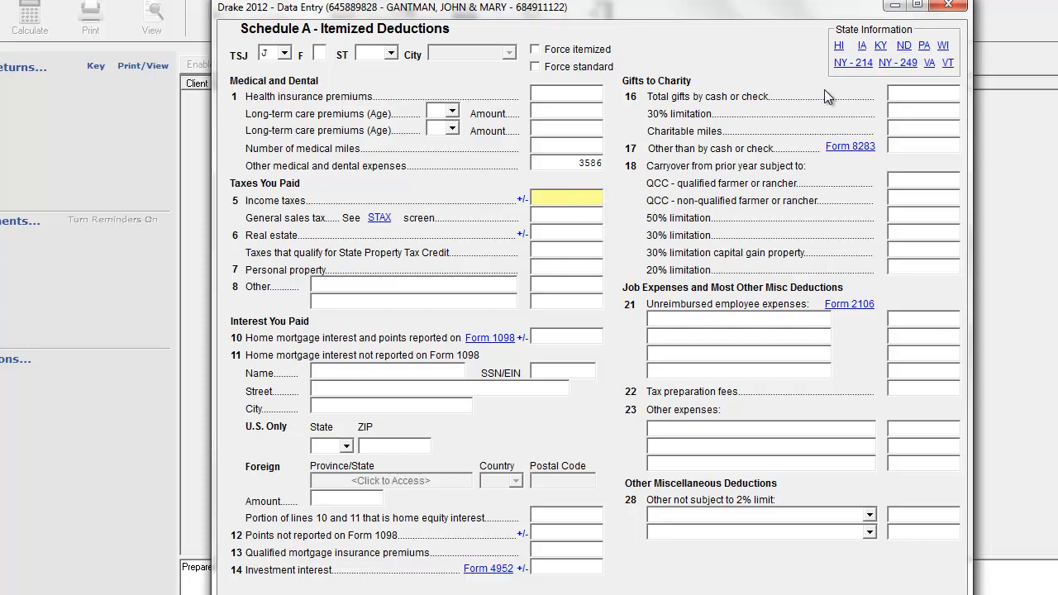
pyautogui.click(925, 91)
pyautogui.write('2500')
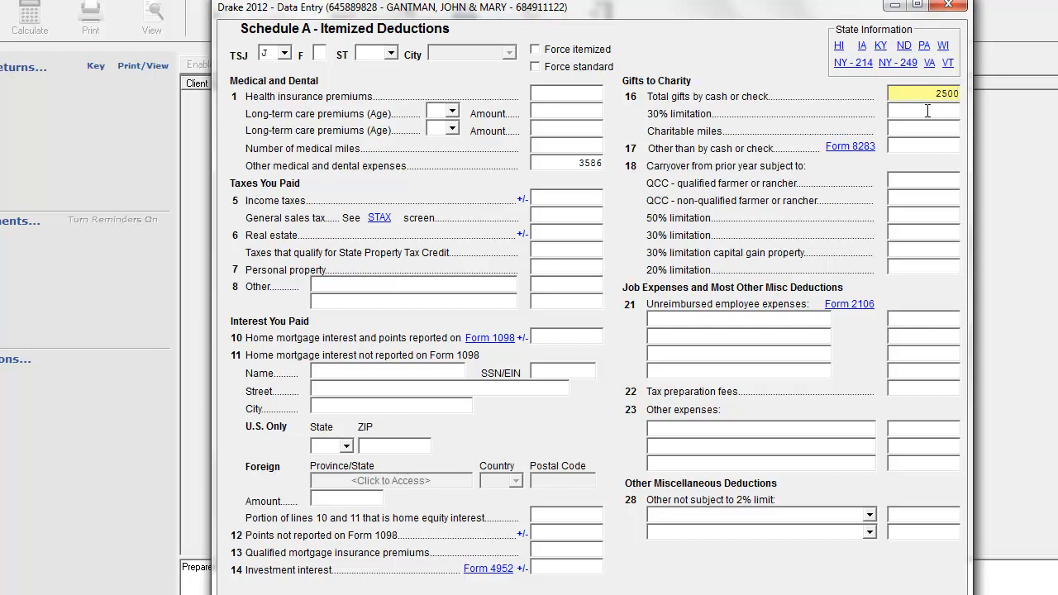
pyautogui.click(927, 110)
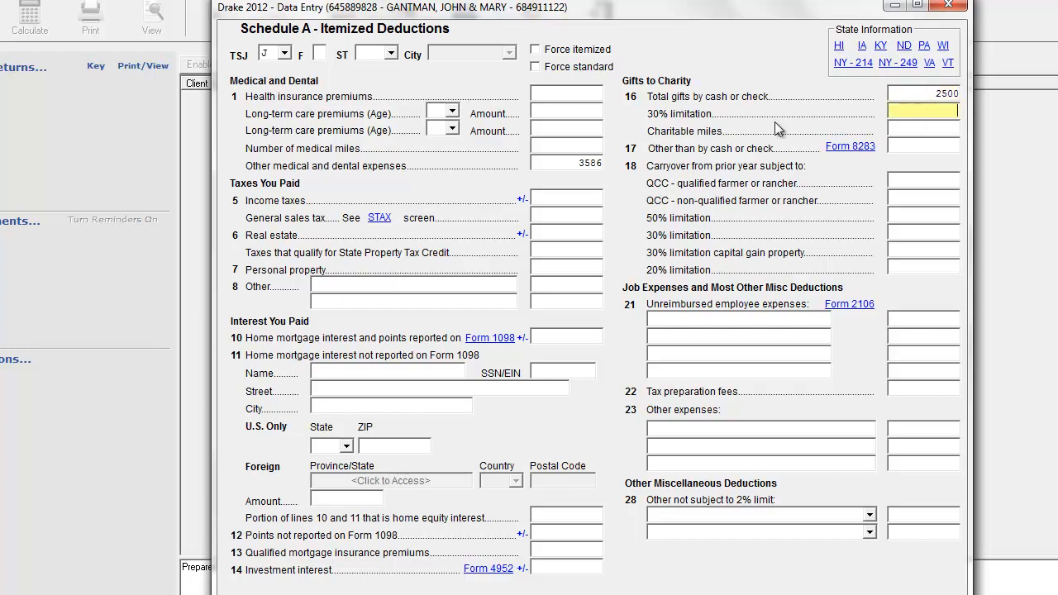
# Set the real estate taxes paid on Schedule A to 1494.
pyautogui.click(558, 237)
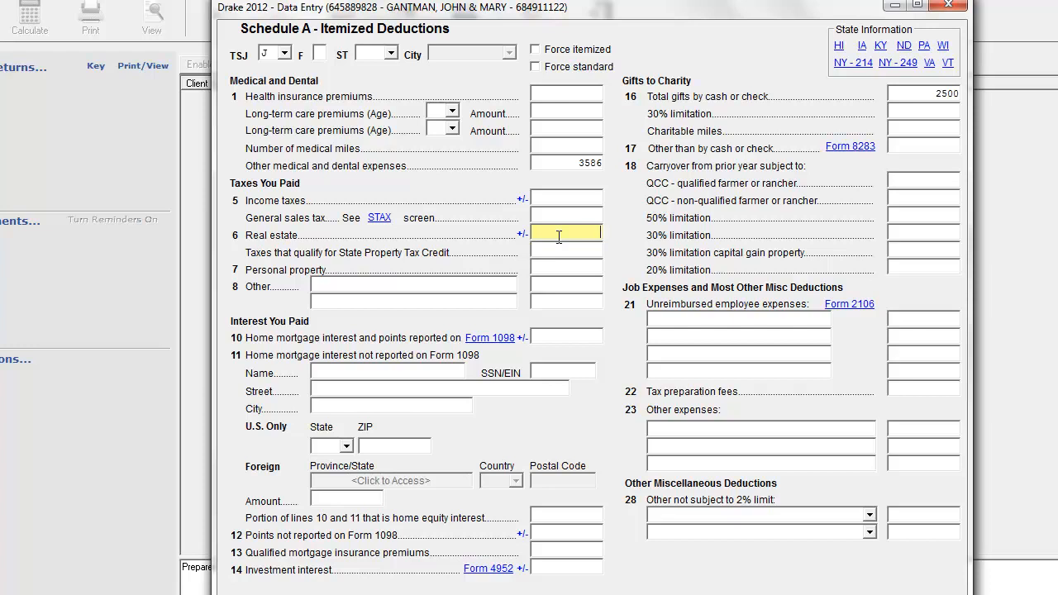
pyautogui.write('145')
pyautogui.write('494')
pyautogui.click(570, 196)
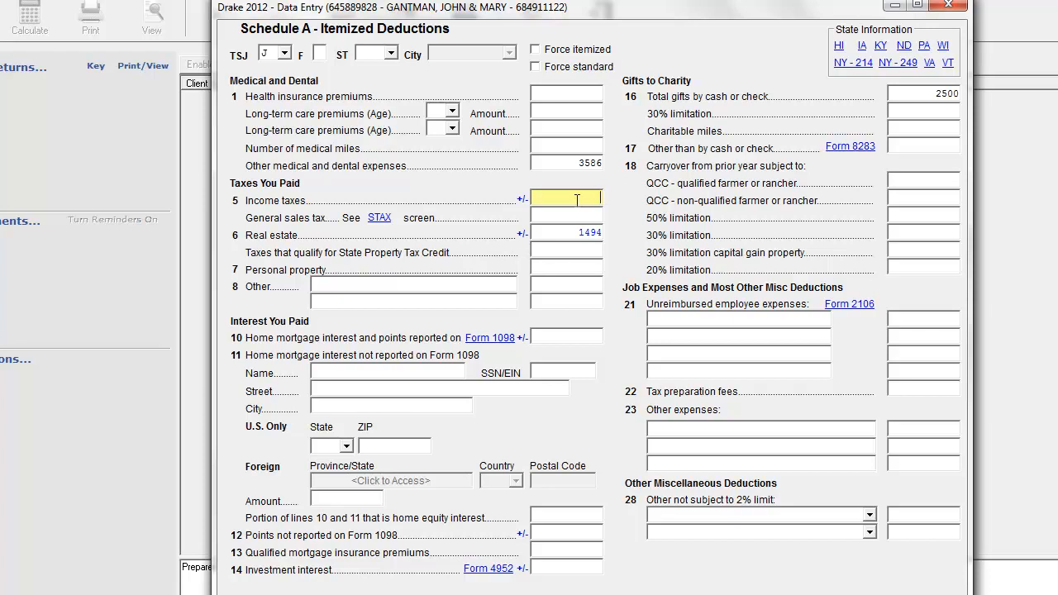
pyautogui.click(560, 232)
# Set the personal property taxes paid on Schedule A to 359.
pyautogui.click(568, 250)
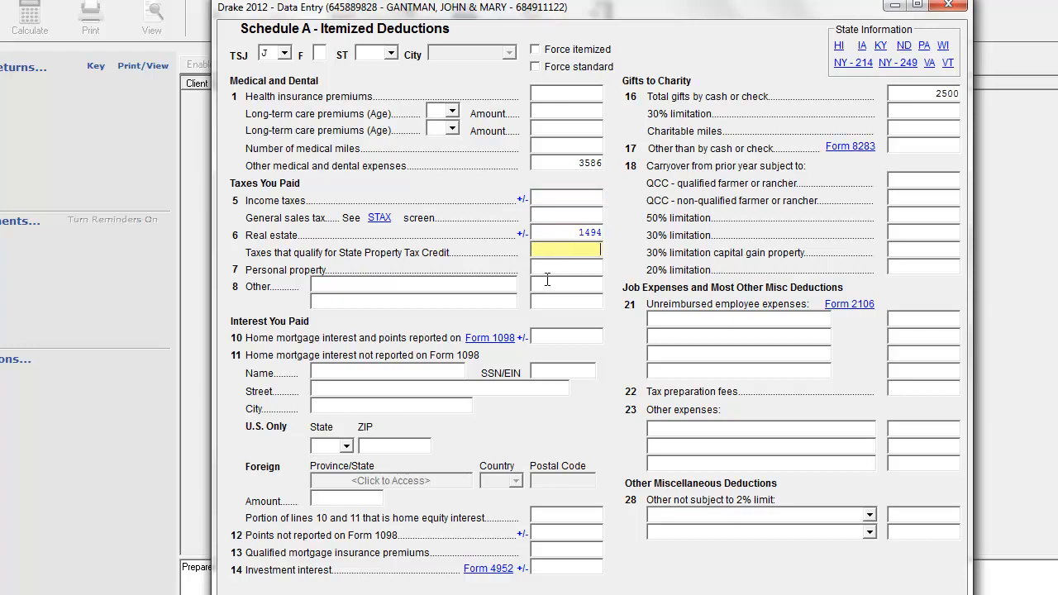
pyautogui.click(558, 264)
pyautogui.write('359')
pyautogui.press('Tab')
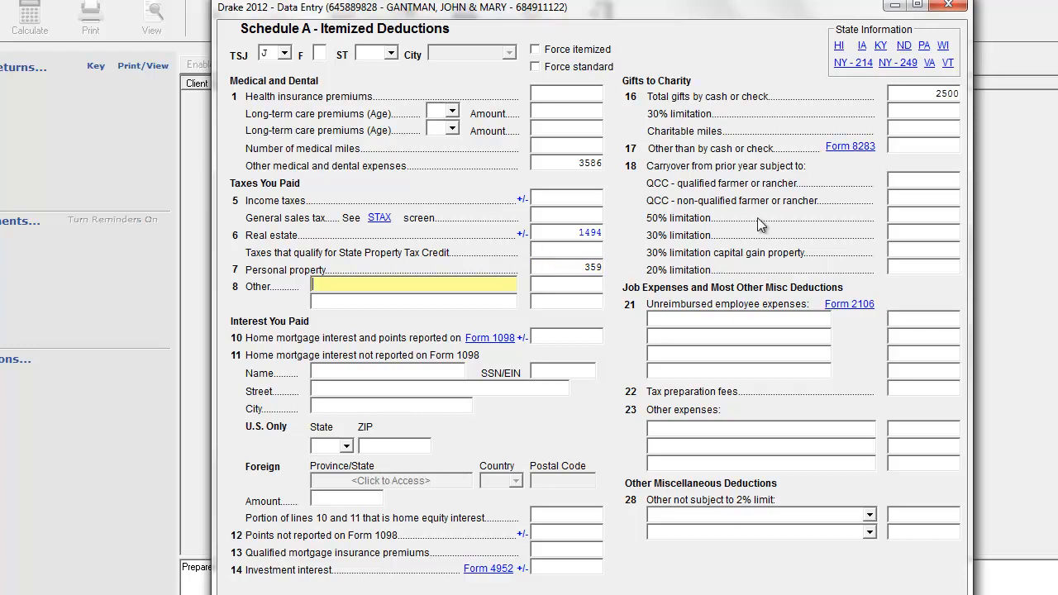
pyautogui.click(585, 282)
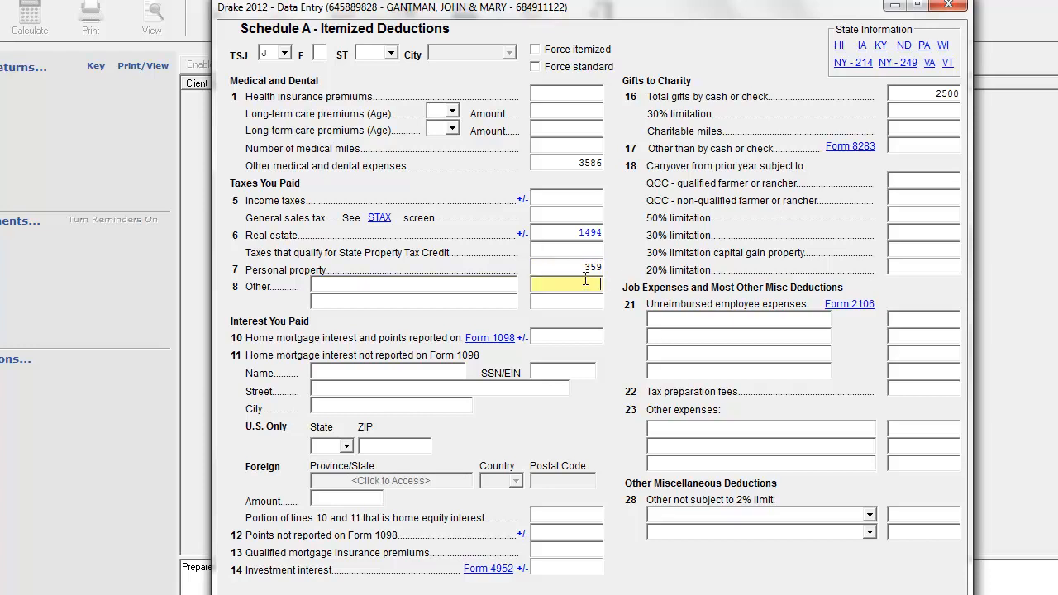
# Set the home mortgage interest and points reported on Form 1098 to 1893.
pyautogui.click(565, 332)
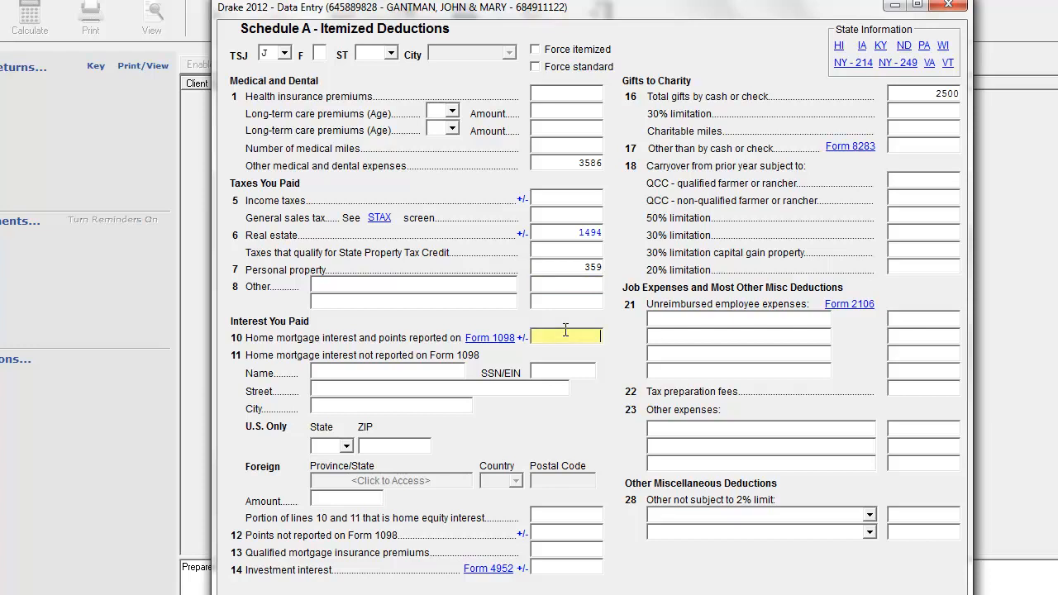
pyautogui.write('1893')
pyautogui.press('Return')
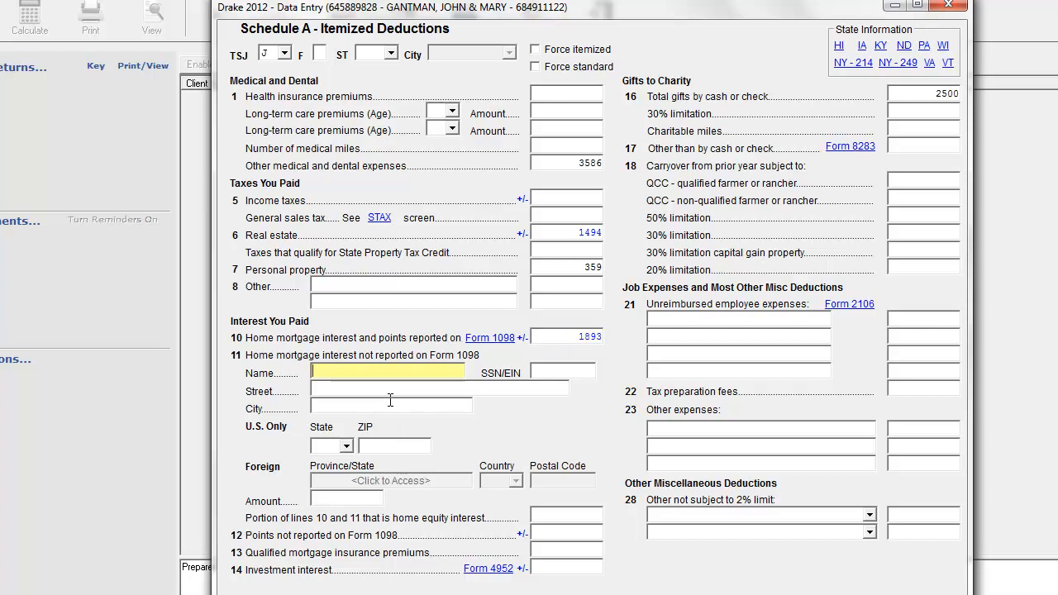
pyautogui.click(585, 532)
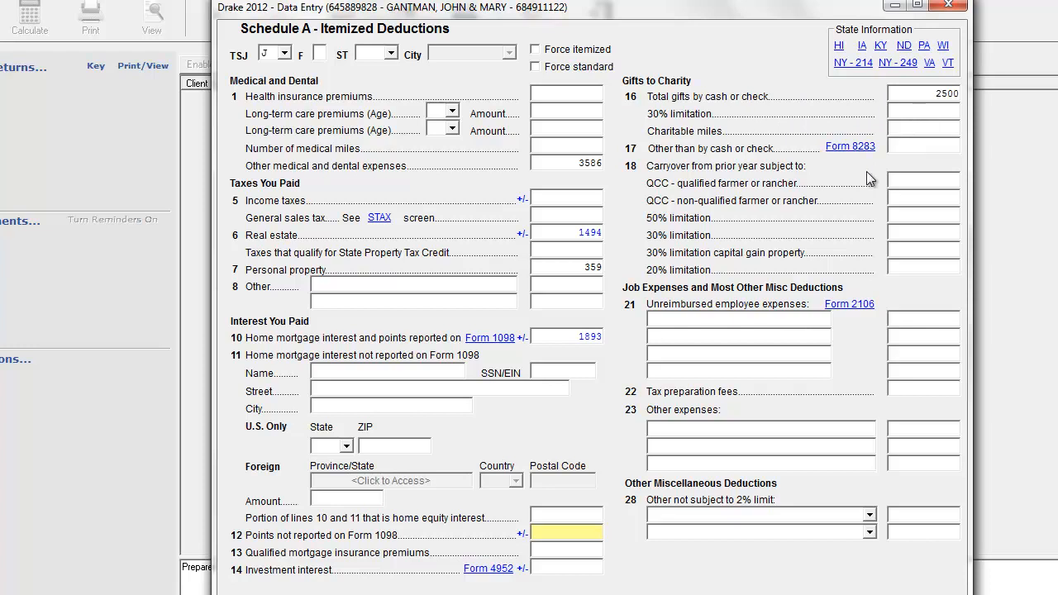
# Add an unreimbursed employee expense of 500 on Schedule A described as LAPTOP COMPUTER.
pyautogui.click(765, 319)
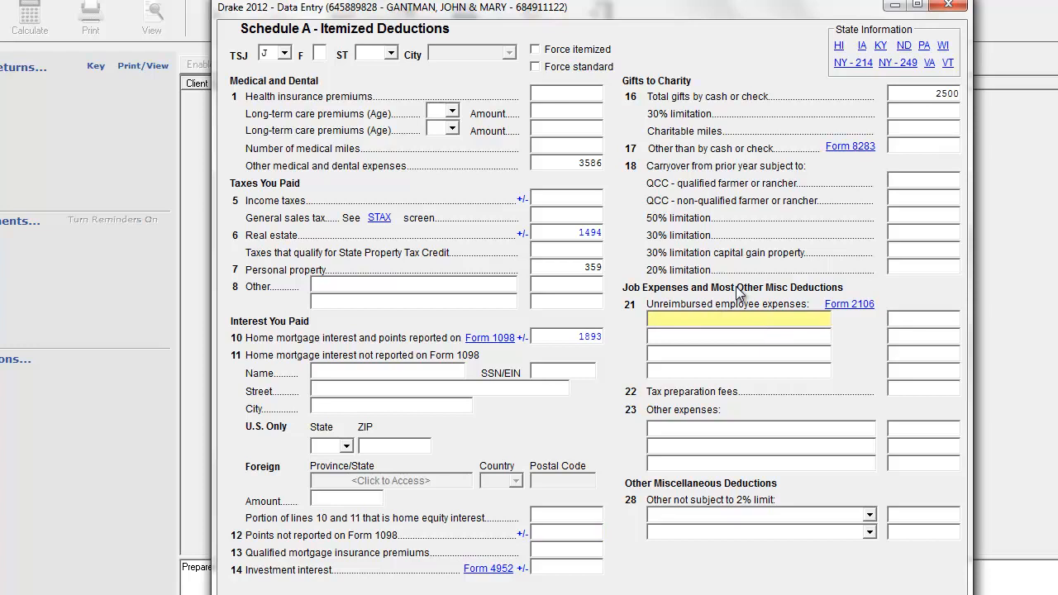
pyautogui.write('COMPU')
pyautogui.press('BackSpace')
pyautogui.press('BackSpace')
pyautogui.press('BackSpace')
pyautogui.press('BackSpace')
pyautogui.press('BackSpace')
pyautogui.write('LAPTOP COMPUTER')
pyautogui.press('Tab')
pyautogui.write('500')
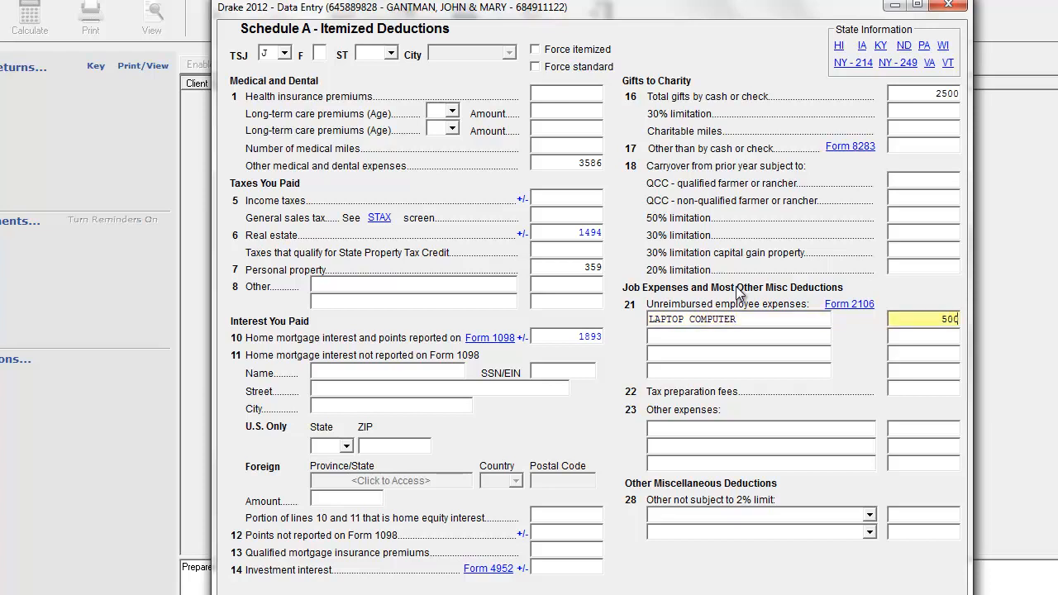
pyautogui.press('Tab')
# Set the tax preparation fees on Schedule A to 240 and close the itemized deductions screen.
pyautogui.click(939, 388)
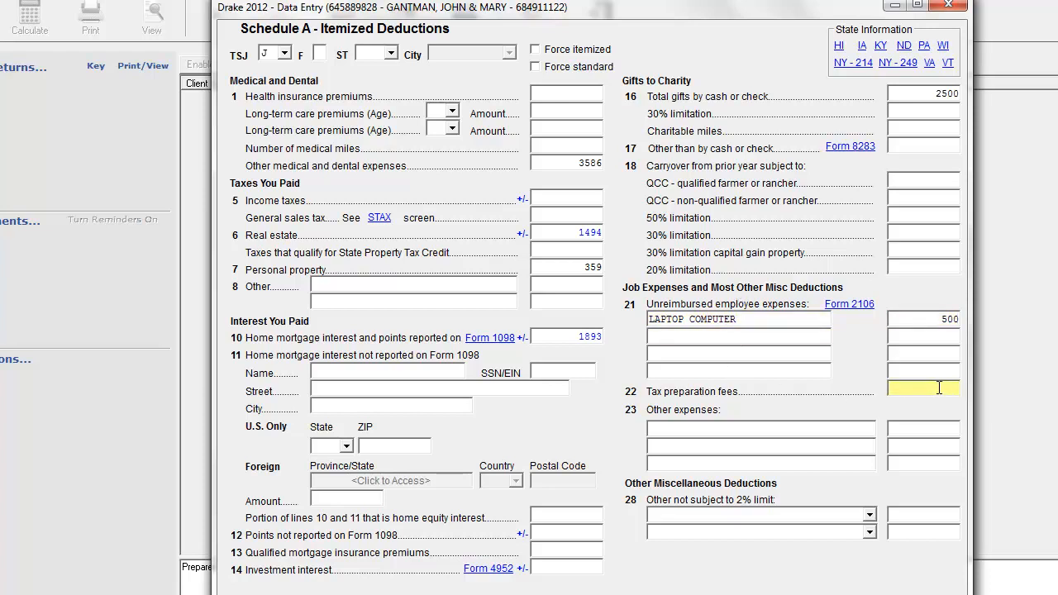
pyautogui.write('240')
pyautogui.press('Tab')
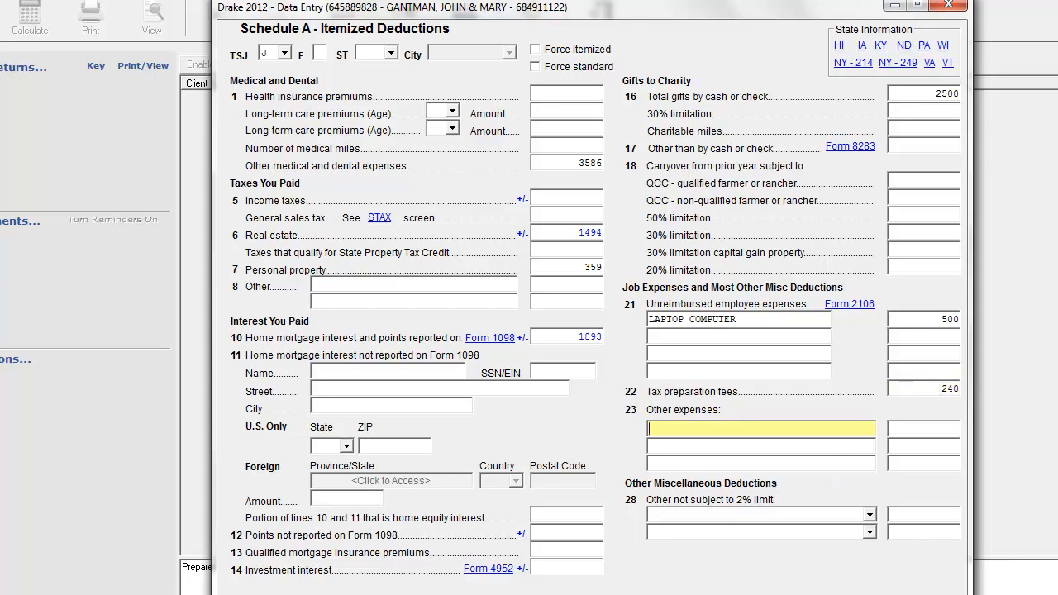
pyautogui.click(946, 9)
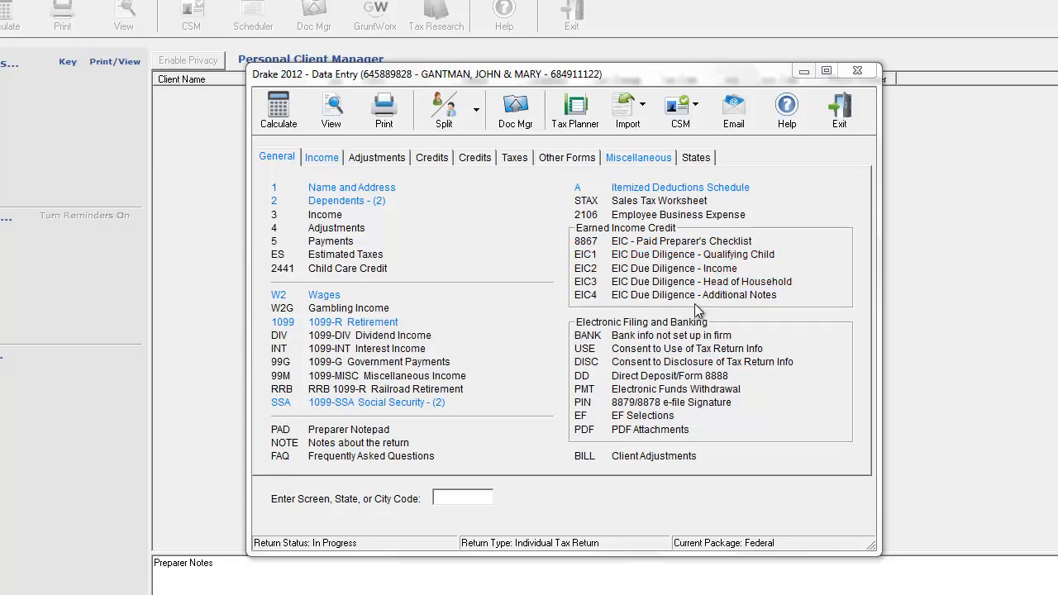
# Set the EIC Blocker to NO in the EIC Paid Preparer's Checklist (8867) and return to the data entry list.
pyautogui.click(645, 245)
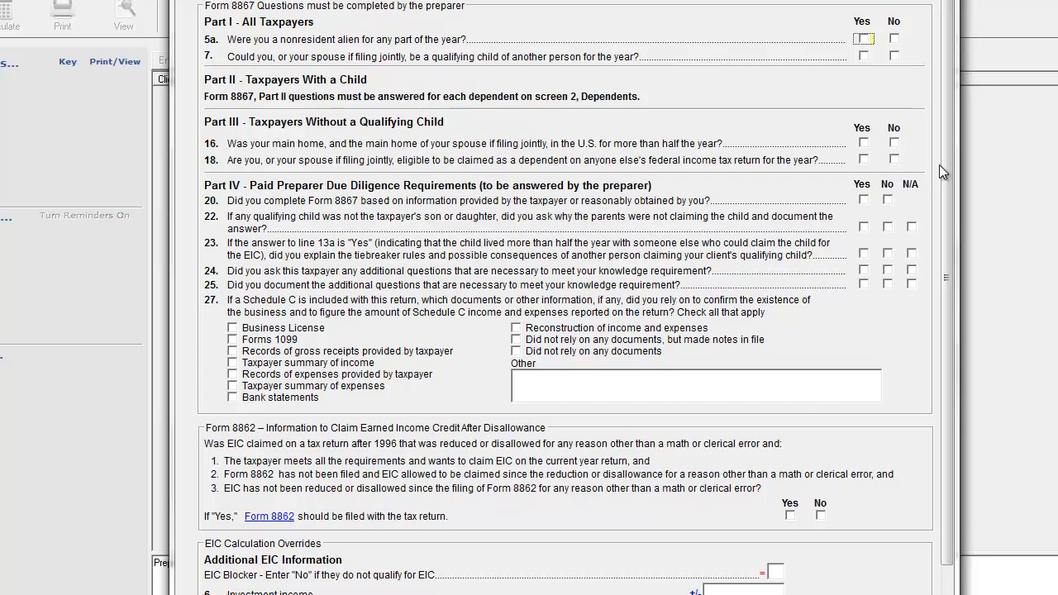
pyautogui.moveTo(945, 165); pyautogui.dragTo(946, 295)
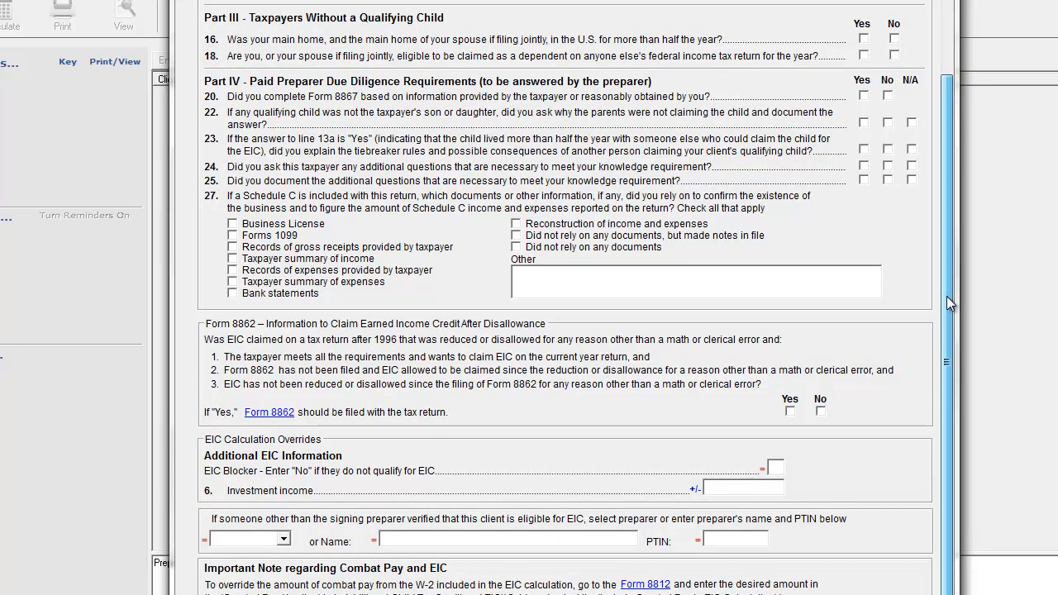
pyautogui.click(775, 468)
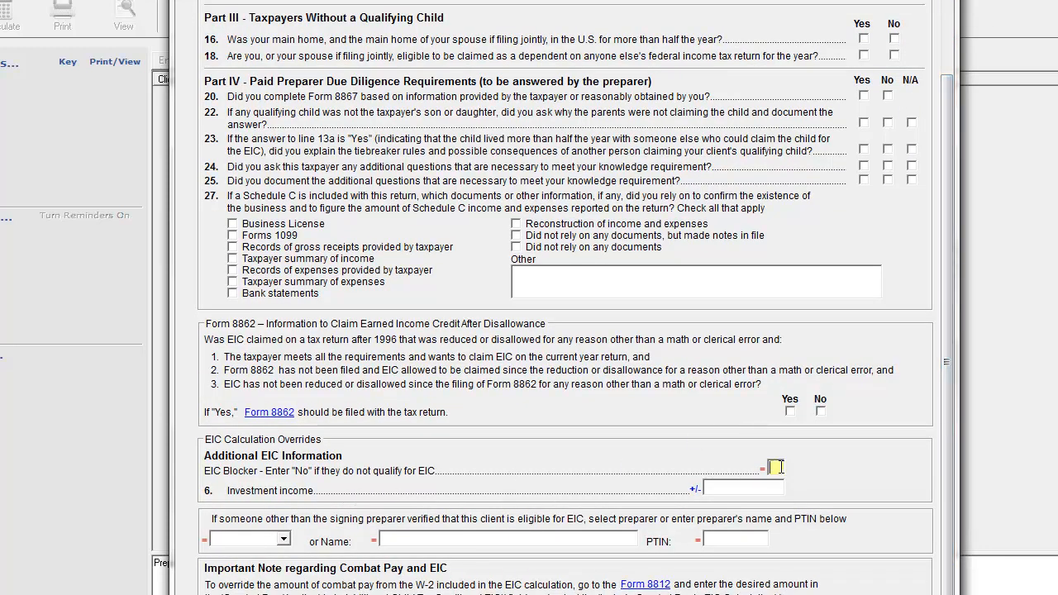
pyautogui.write('NO')
pyautogui.click(720, 488)
pyautogui.press('Escape')
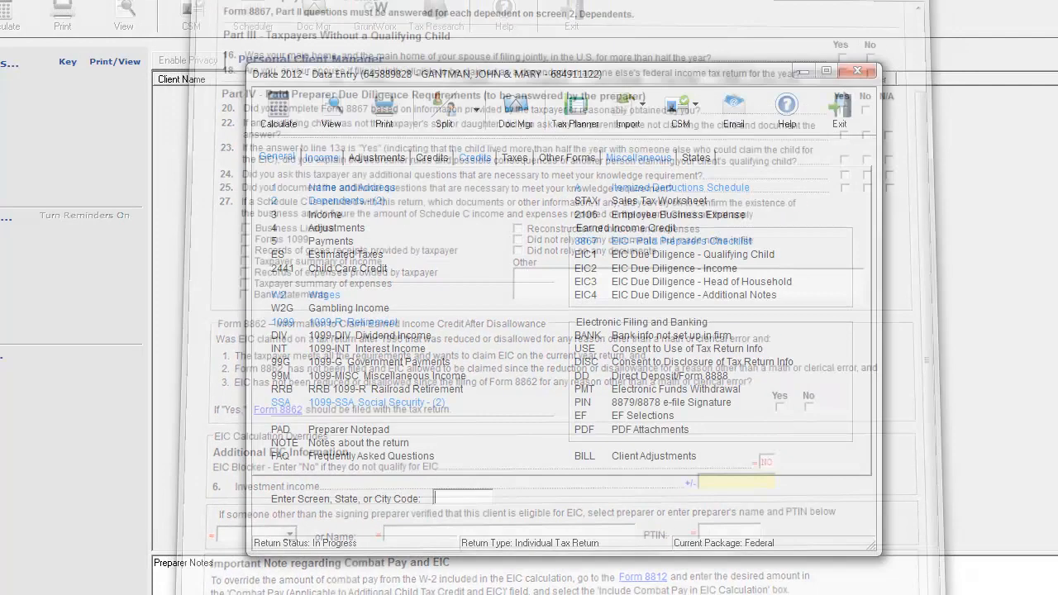
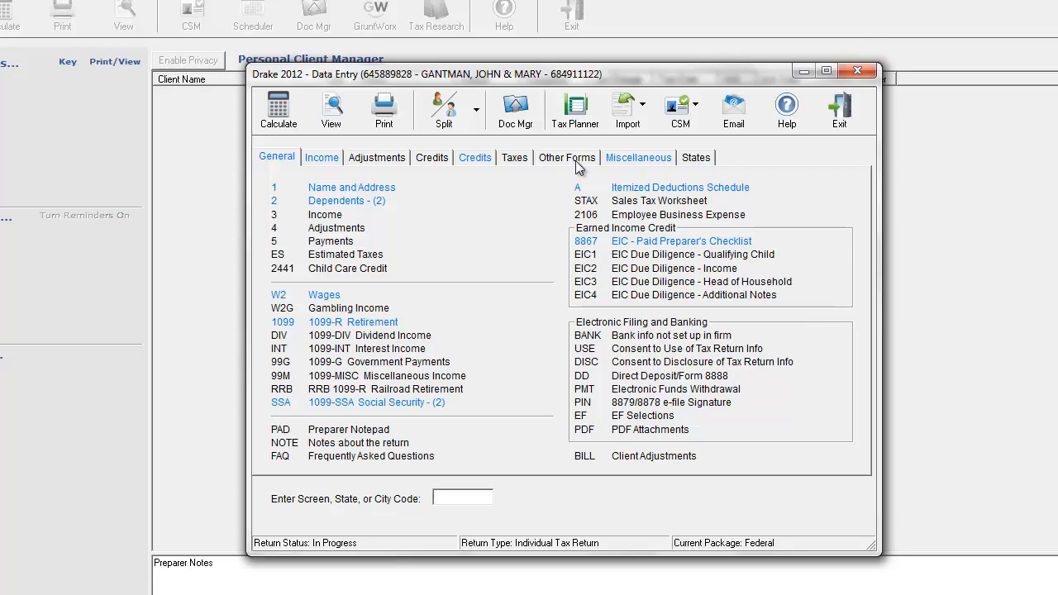
# View the calculated return in an enlarged window and examine its ETD electronic filing messages.
pyautogui.click(331, 116)
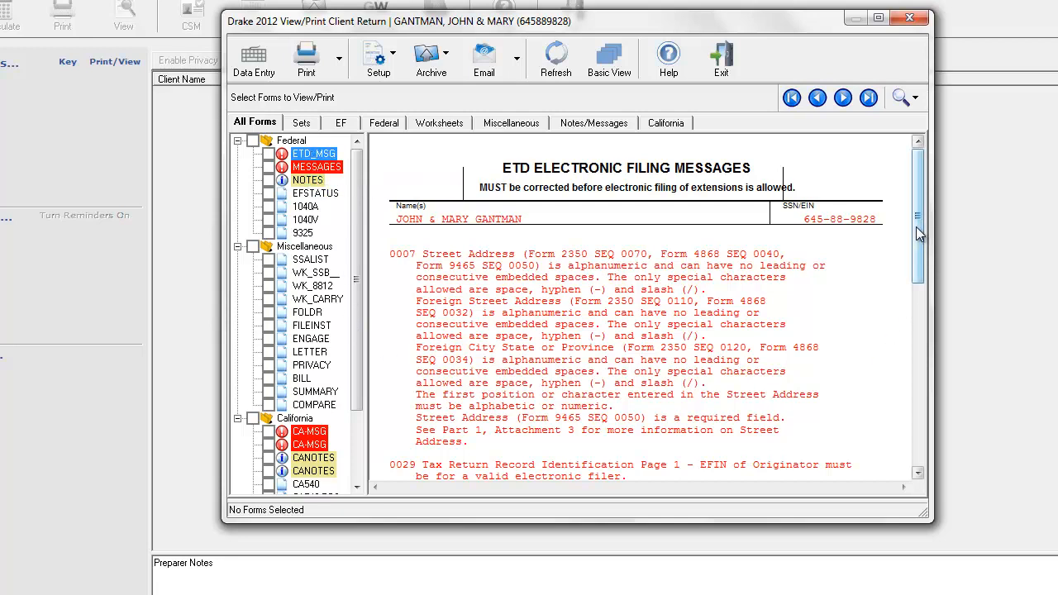
pyautogui.moveTo(916, 226); pyautogui.dragTo(924, 295)
pyautogui.click(879, 18)
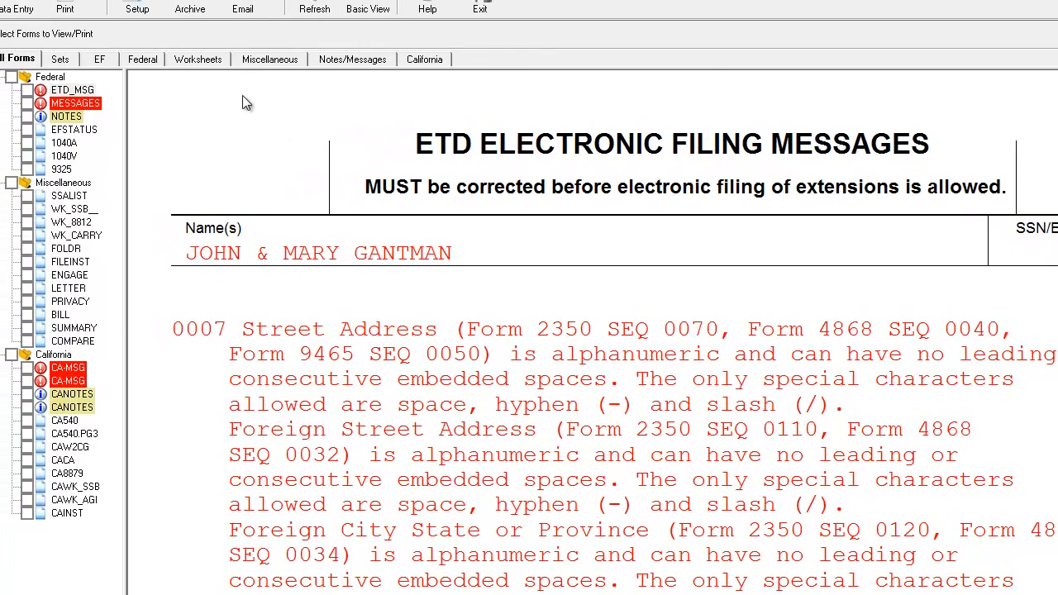
# Read the federal electronic filing messages page and the notes about the return.
pyautogui.click(76, 101)
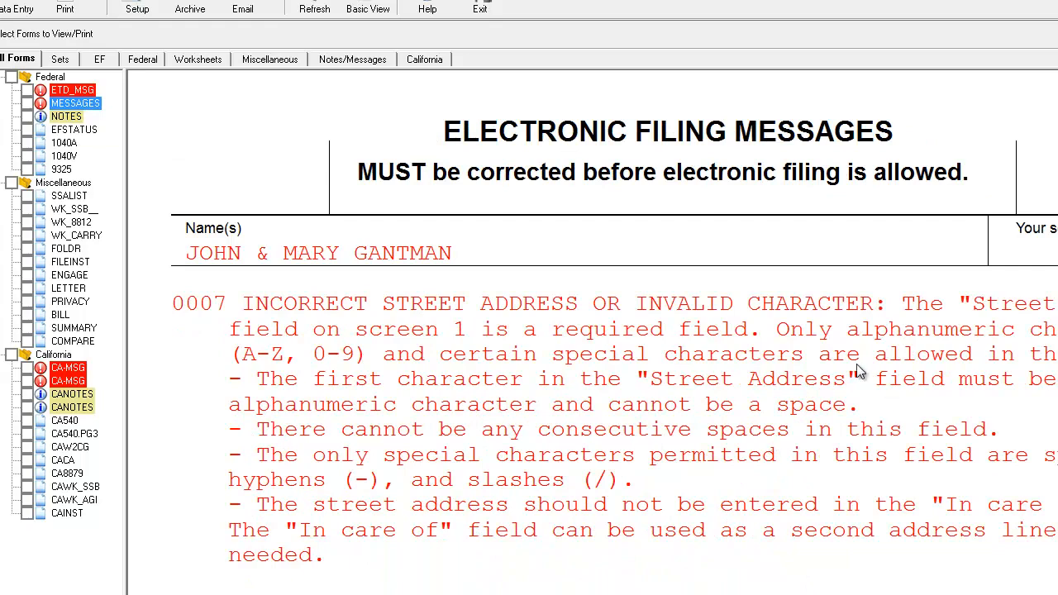
pyautogui.click(701, 417)
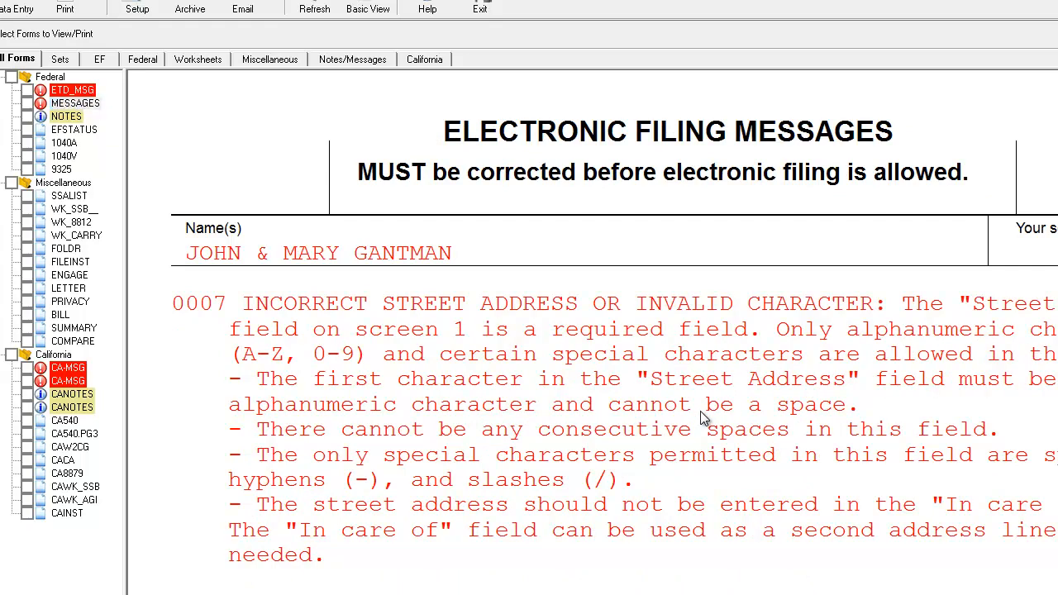
pyautogui.scroll(-2, 612, 423)
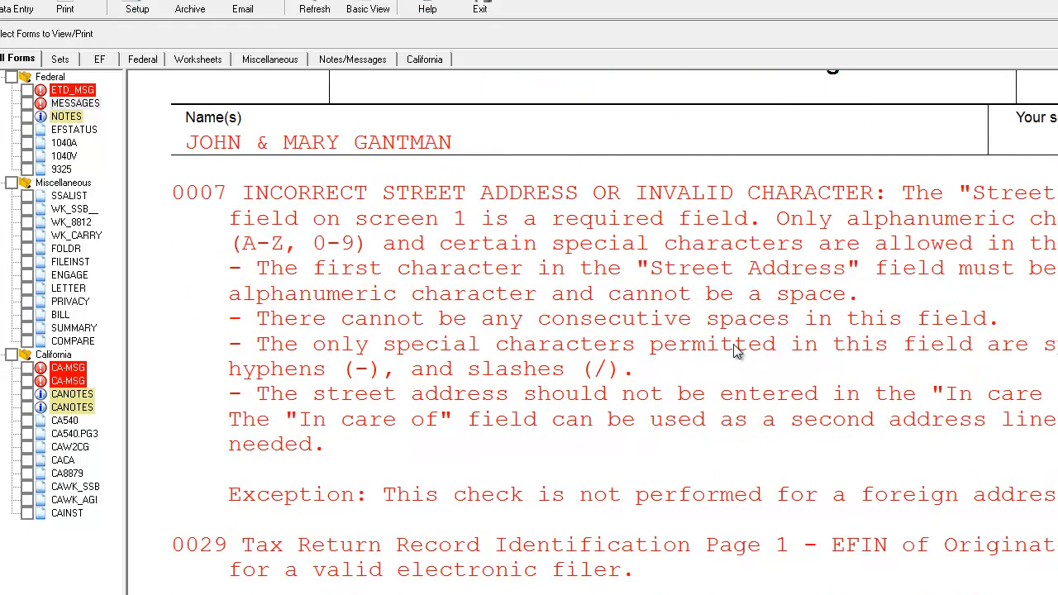
pyautogui.click(72, 102)
pyautogui.click(65, 119)
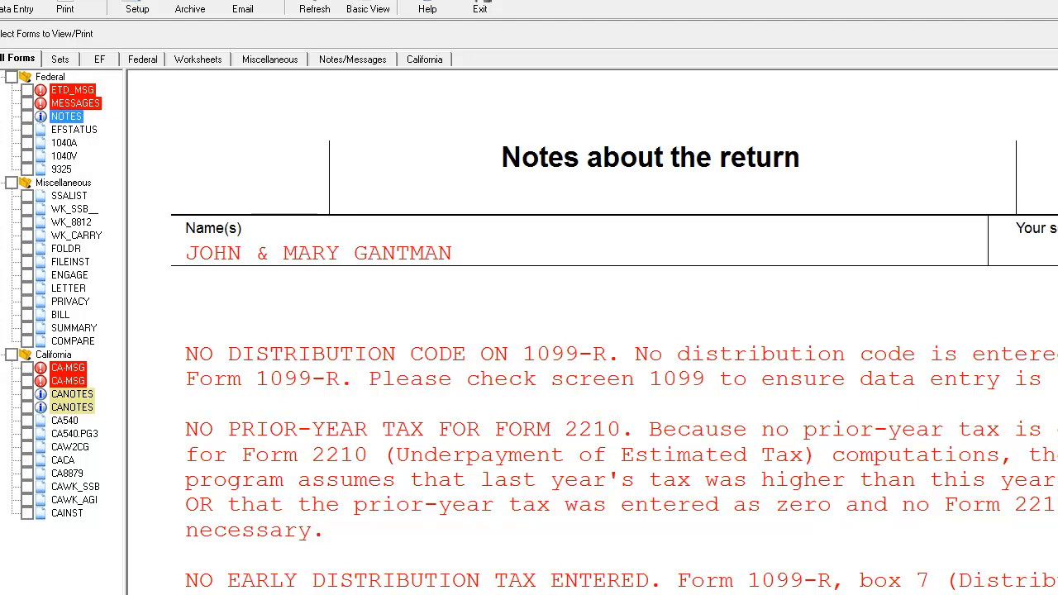
# Return to data entry, set the 1099-R distribution code to 7 (Normal distribution), and save the screen.
pyautogui.click(1047, 1)
pyautogui.moveTo(752, 20); pyautogui.dragTo(878, 141)
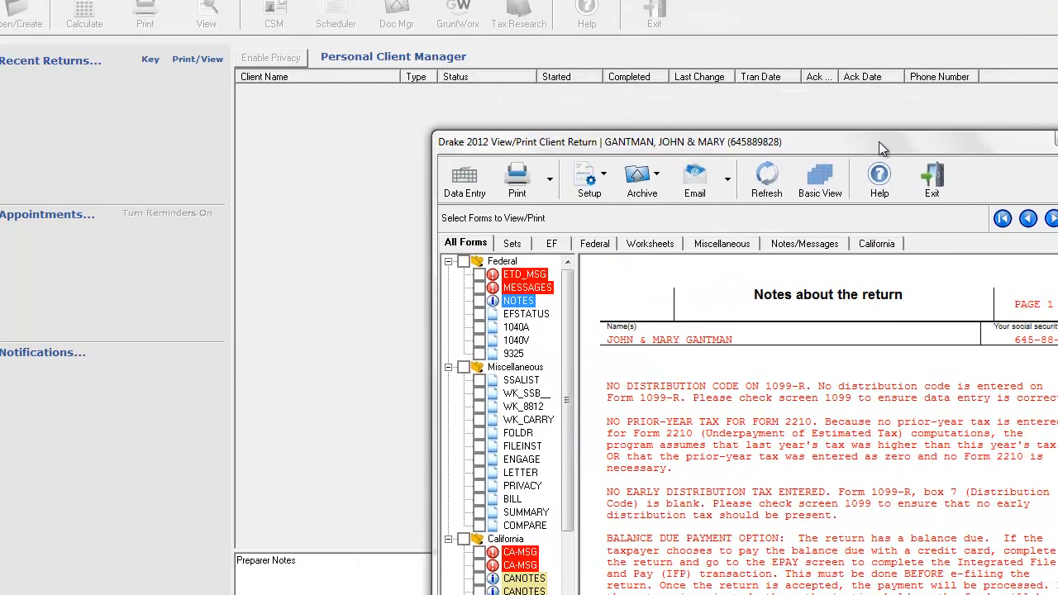
pyautogui.click(465, 177)
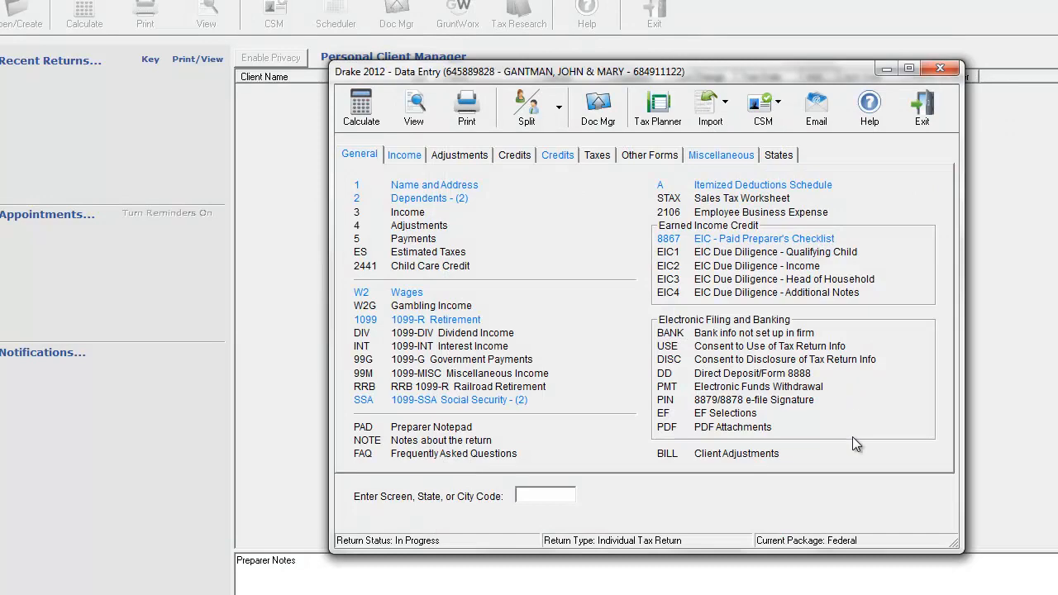
pyautogui.click(453, 320)
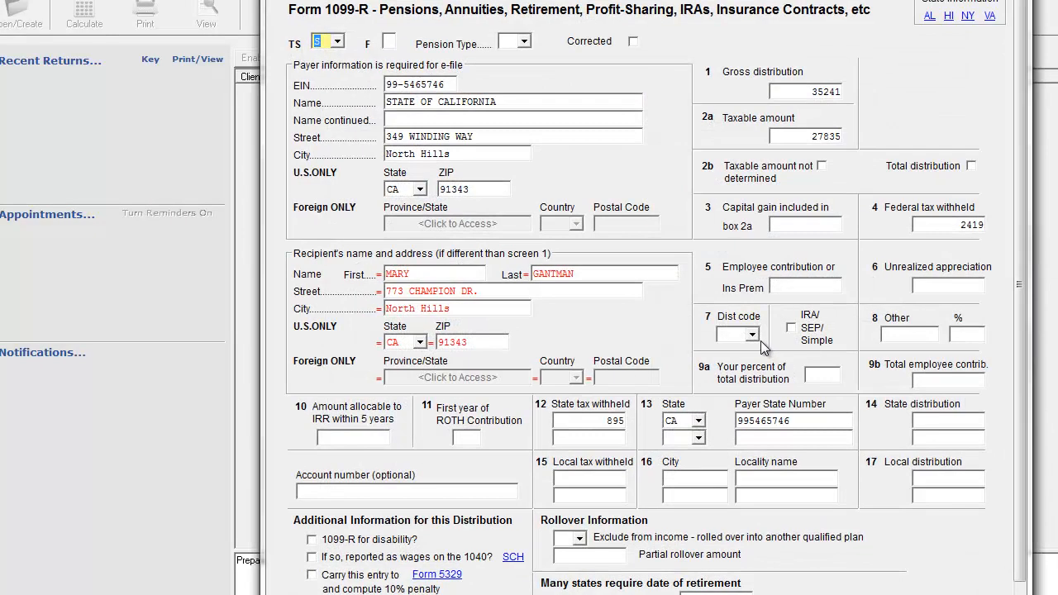
pyautogui.click(753, 336)
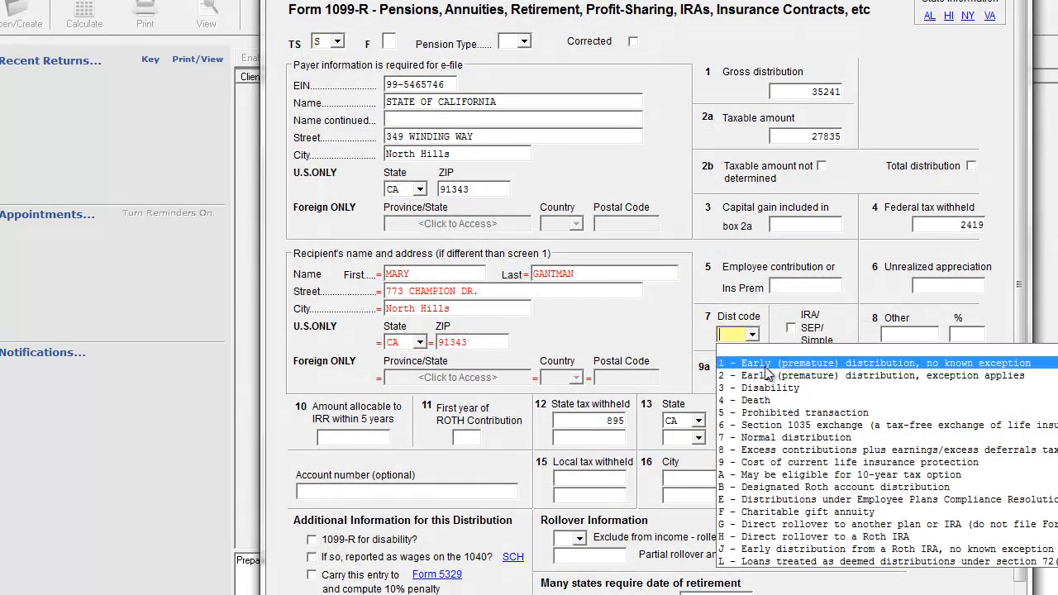
pyautogui.click(788, 437)
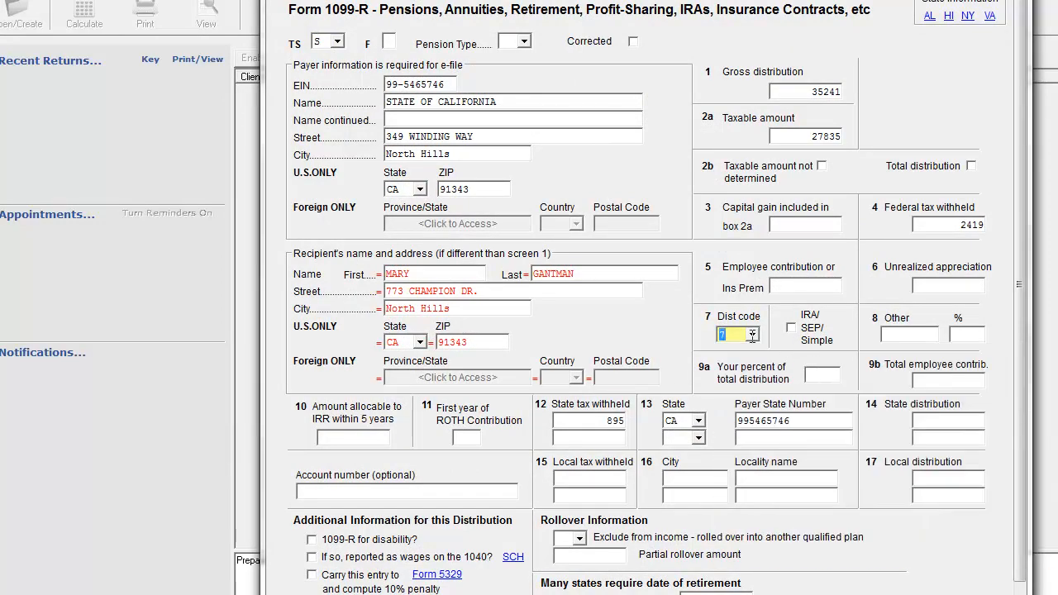
pyautogui.press('Escape')
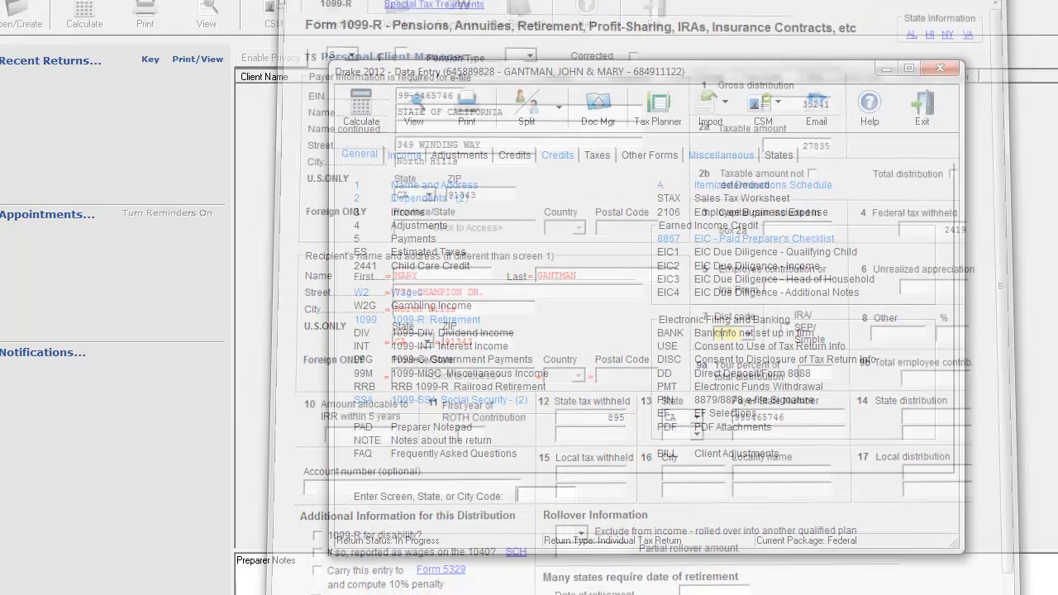
# View the recalculated return again and read the federal electronic filing messages through to the end.
pyautogui.click(413, 107)
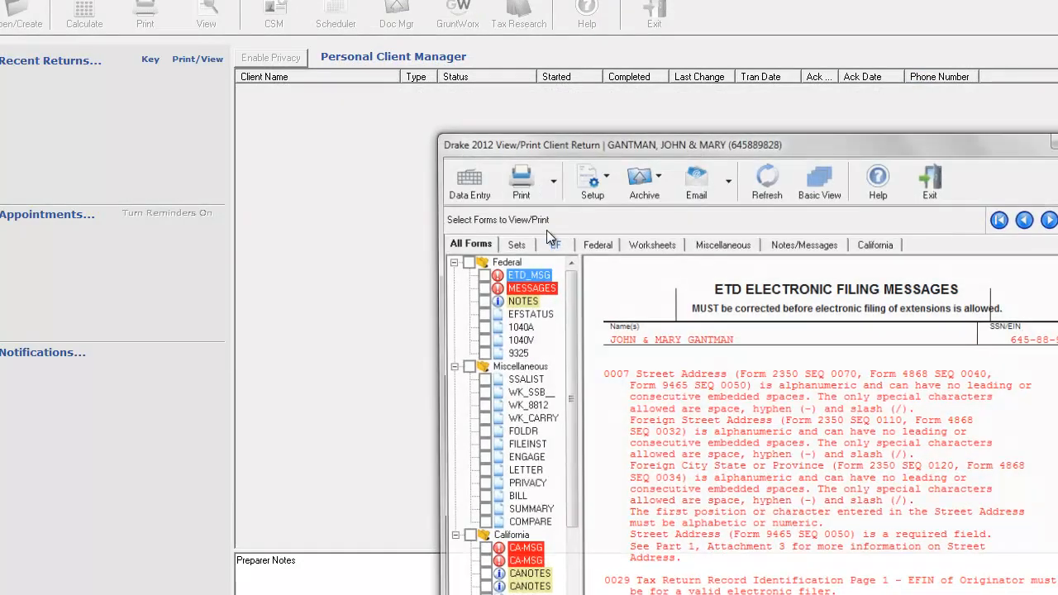
pyautogui.moveTo(767, 145); pyautogui.dragTo(694, 31)
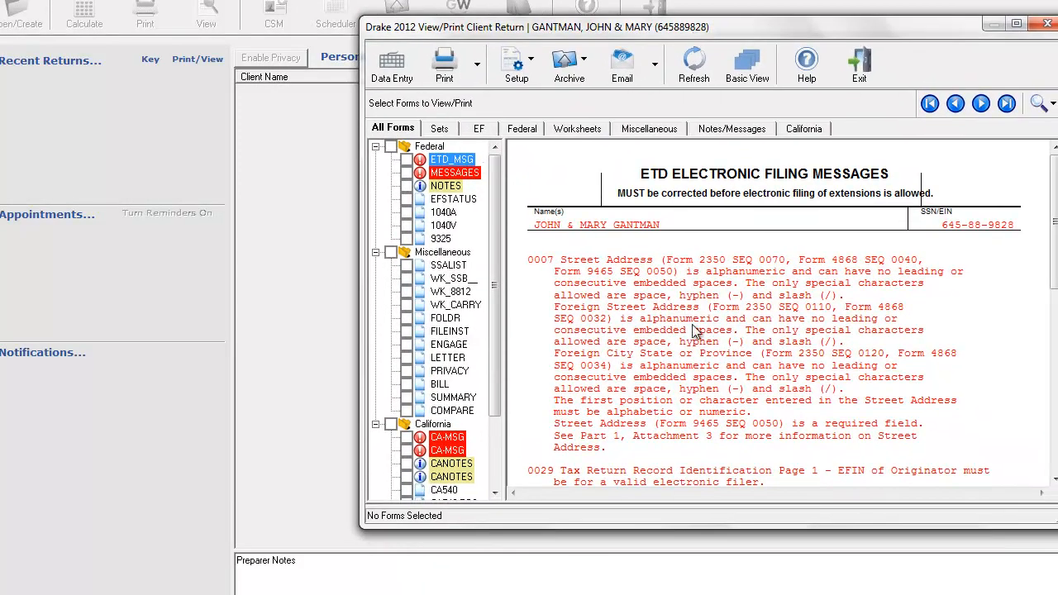
pyautogui.click(454, 172)
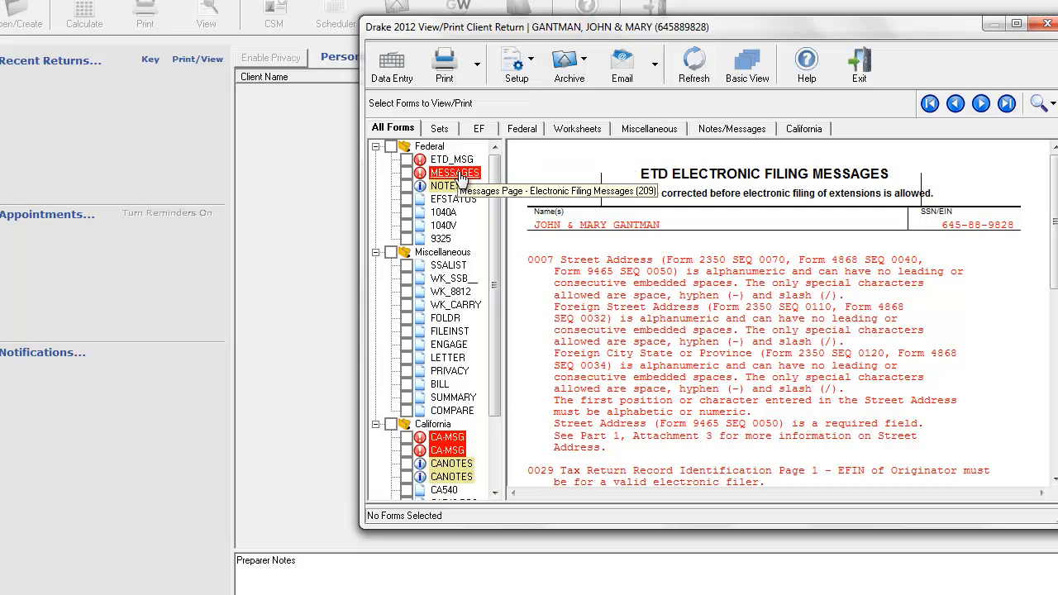
pyautogui.click(899, 391)
pyautogui.scroll(-5, 900, 392)
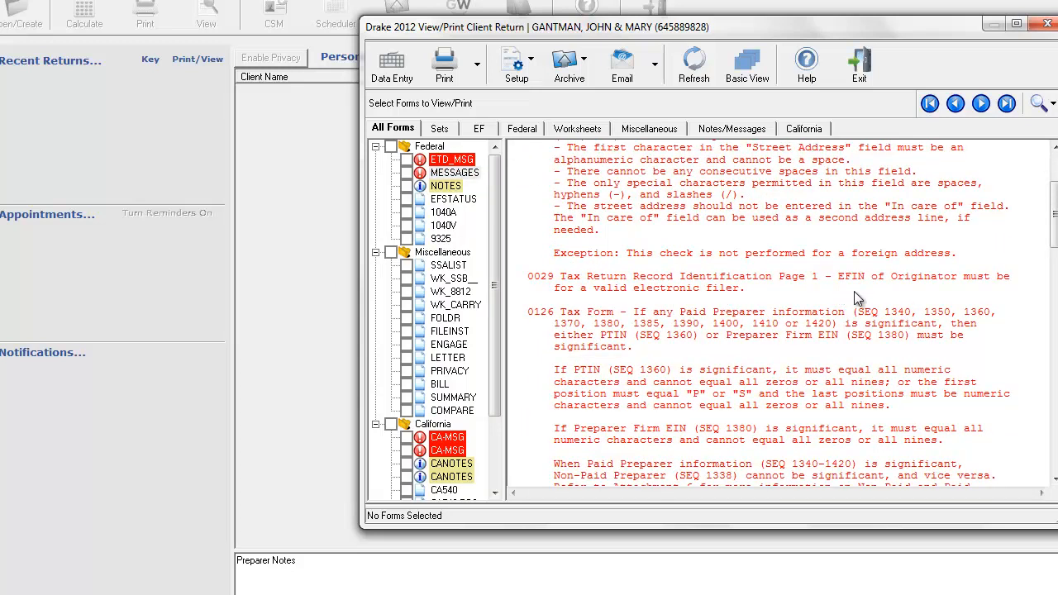
pyautogui.scroll(-1, 923, 311)
pyautogui.scroll(-1, 923, 314)
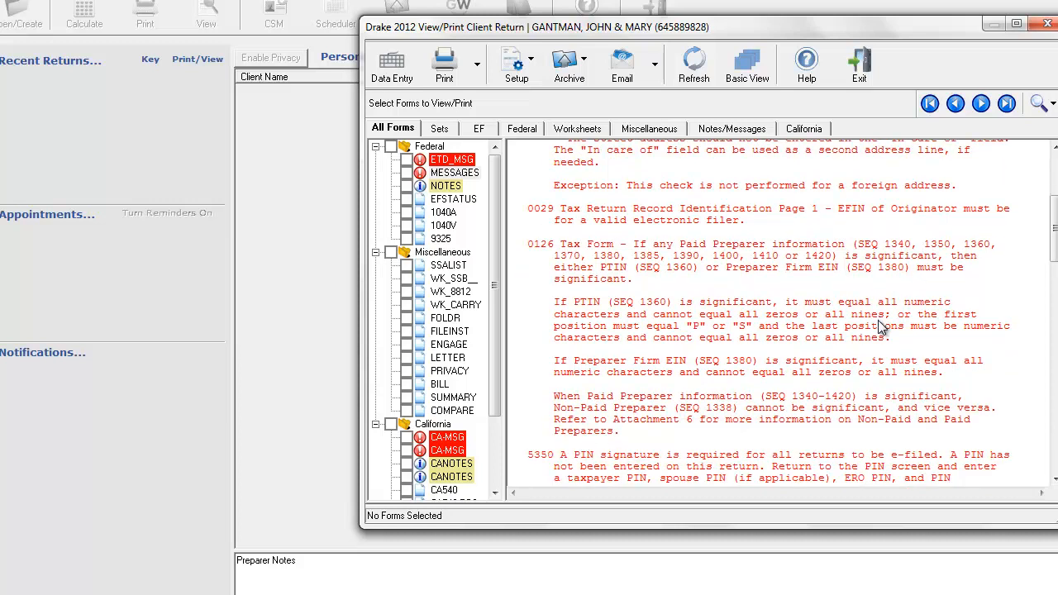
pyautogui.scroll(-6, 884, 329)
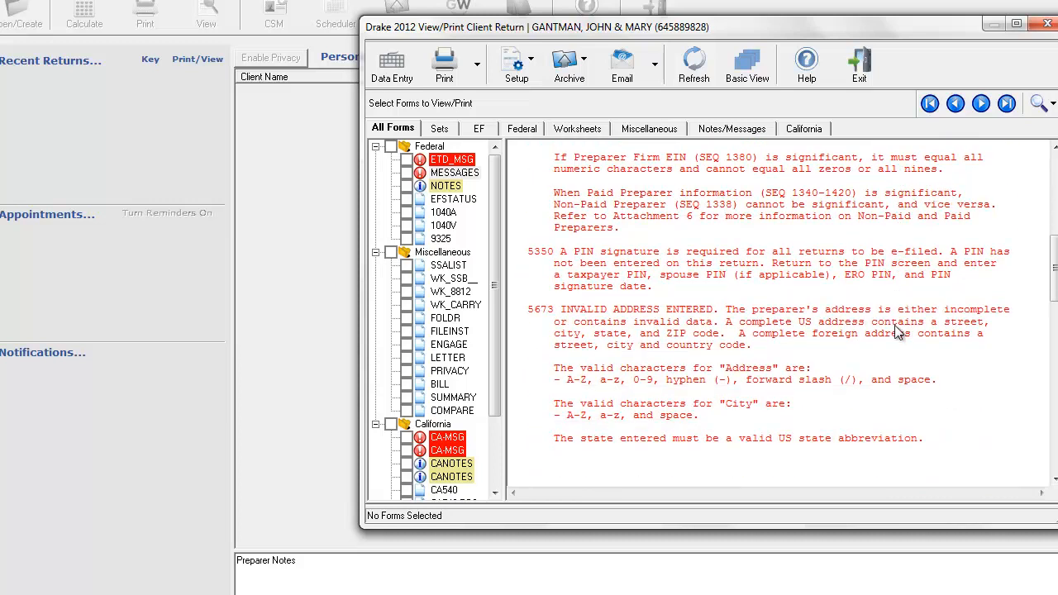
pyautogui.scroll(-1, 896, 332)
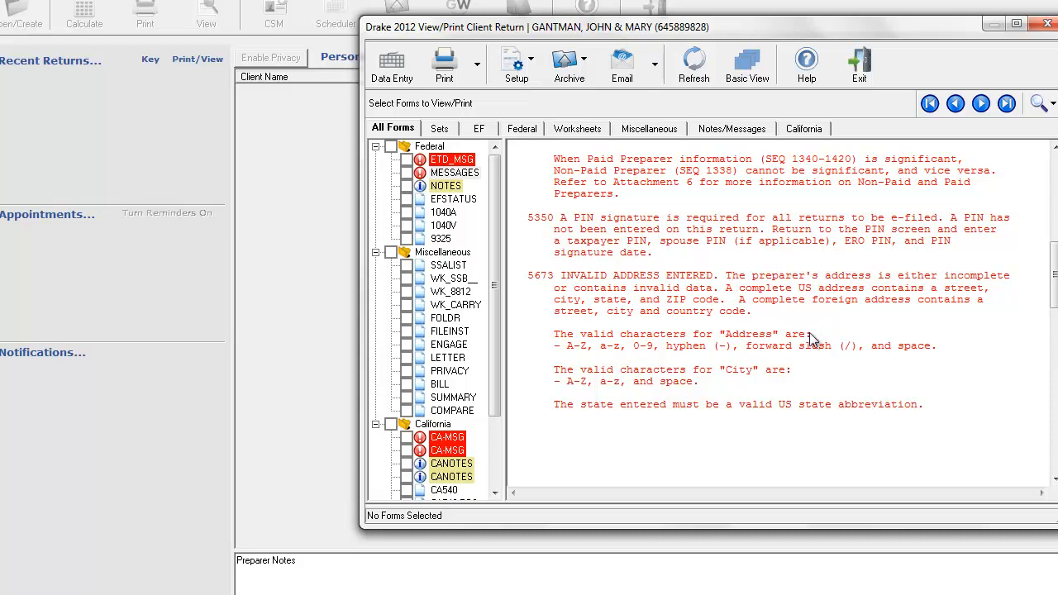
# Examine both California electronic filing message pages of the return.
pyautogui.moveTo(492, 189); pyautogui.dragTo(493, 221)
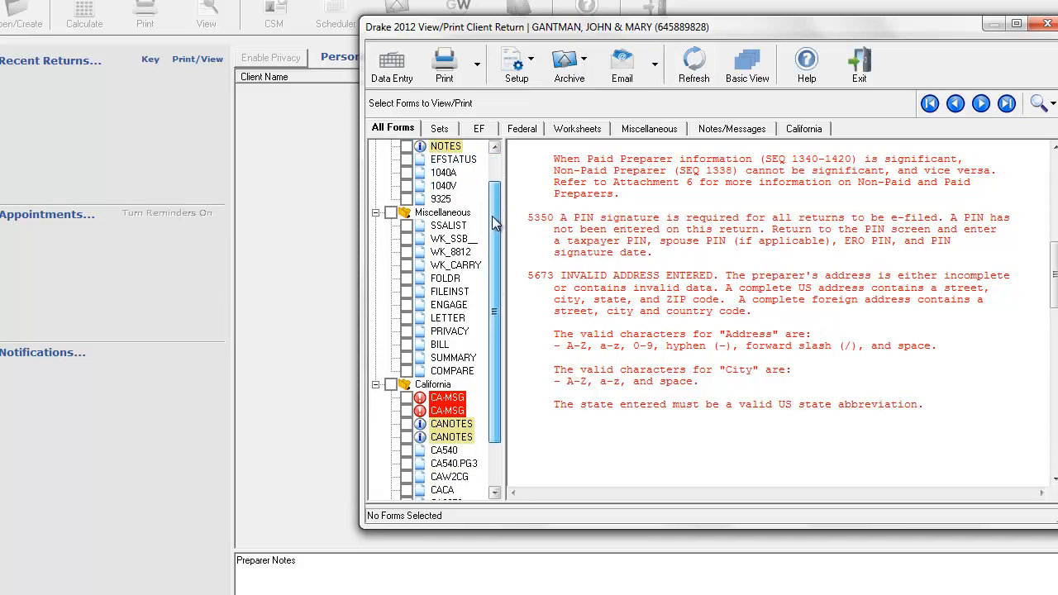
pyautogui.click(447, 397)
pyautogui.scroll(-1, 798, 429)
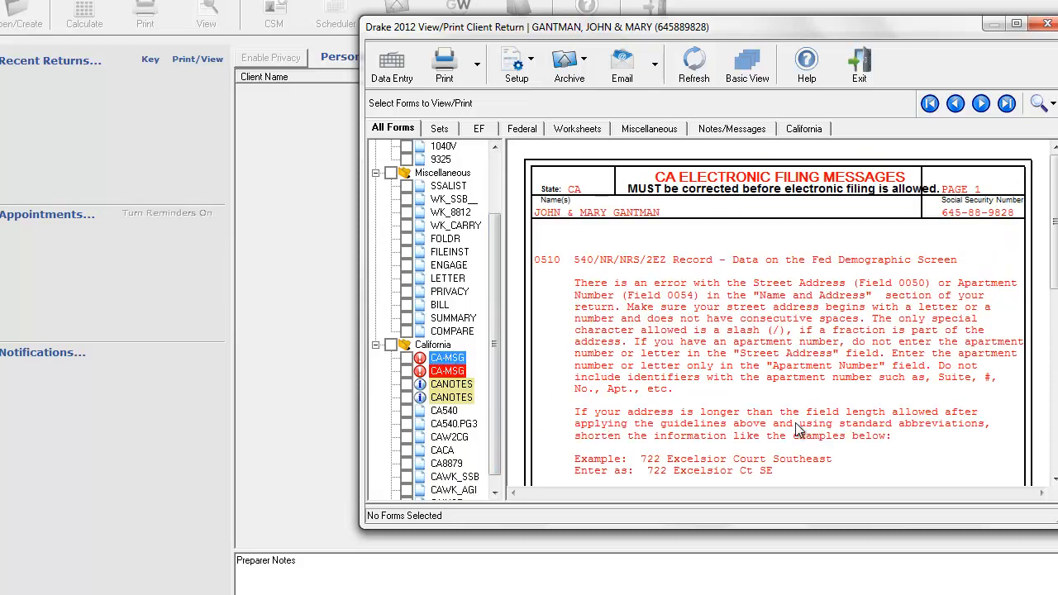
pyautogui.scroll(-1, 798, 429)
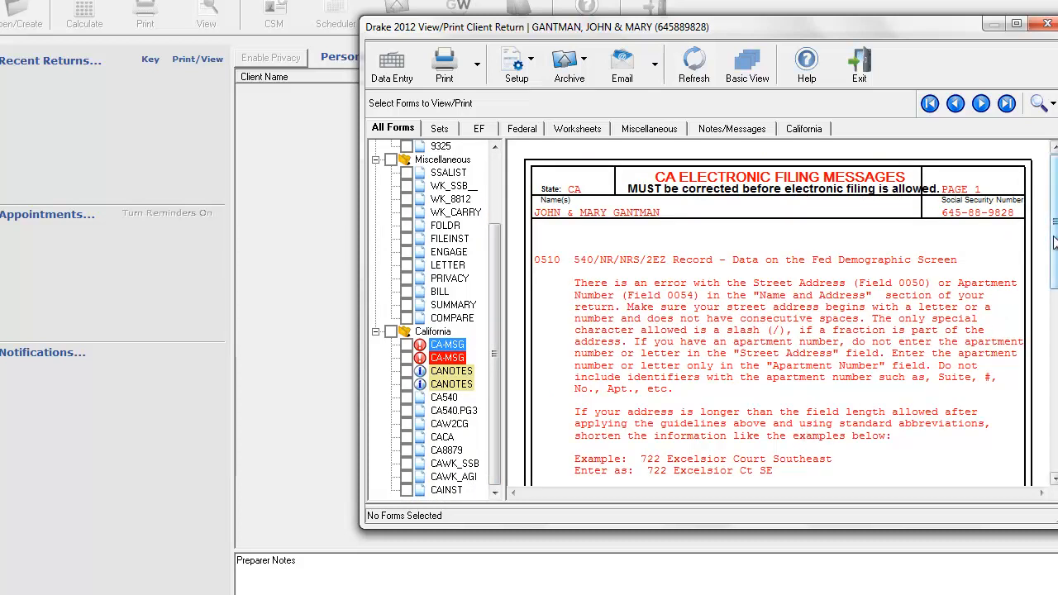
pyautogui.moveTo(1054, 242); pyautogui.dragTo(1055, 287)
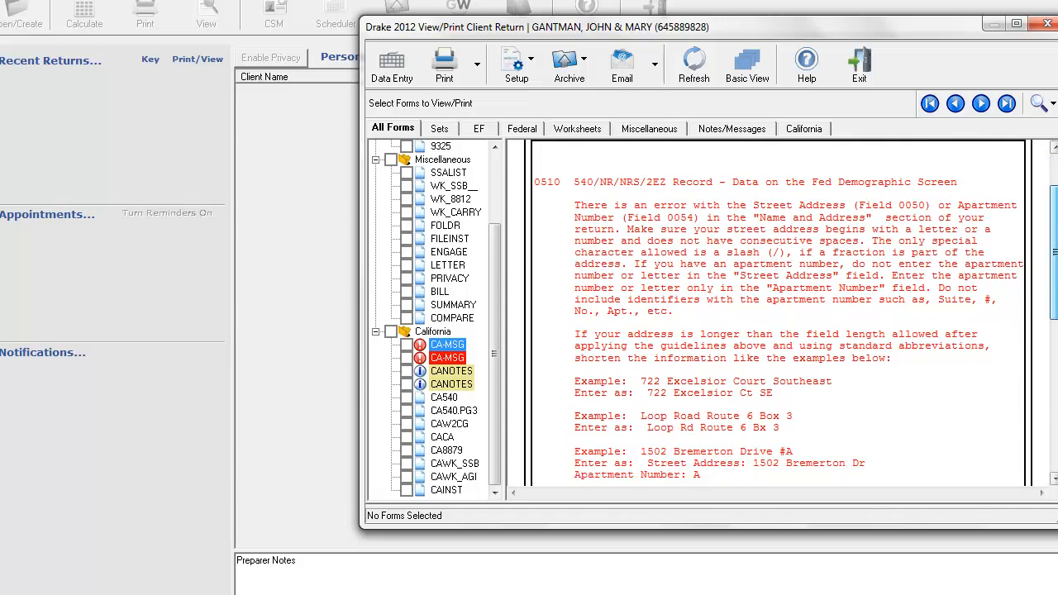
pyautogui.click(447, 357)
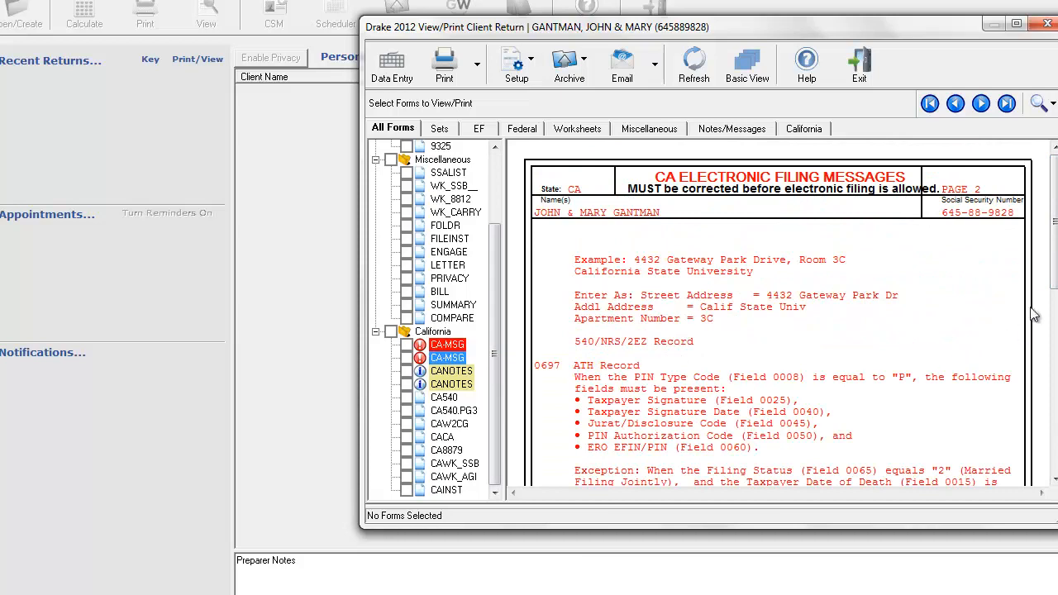
pyautogui.moveTo(1052, 244)
pyautogui.mouseDown()
pyautogui.moveTo(1049, 358)
pyautogui.moveTo(1052, 235)
pyautogui.mouseUp()
# View Form 1040A in an enlarged window and check the taxpayer information, filing status, exemptions and dependents.
pyautogui.moveTo(494, 248); pyautogui.dragTo(495, 181)
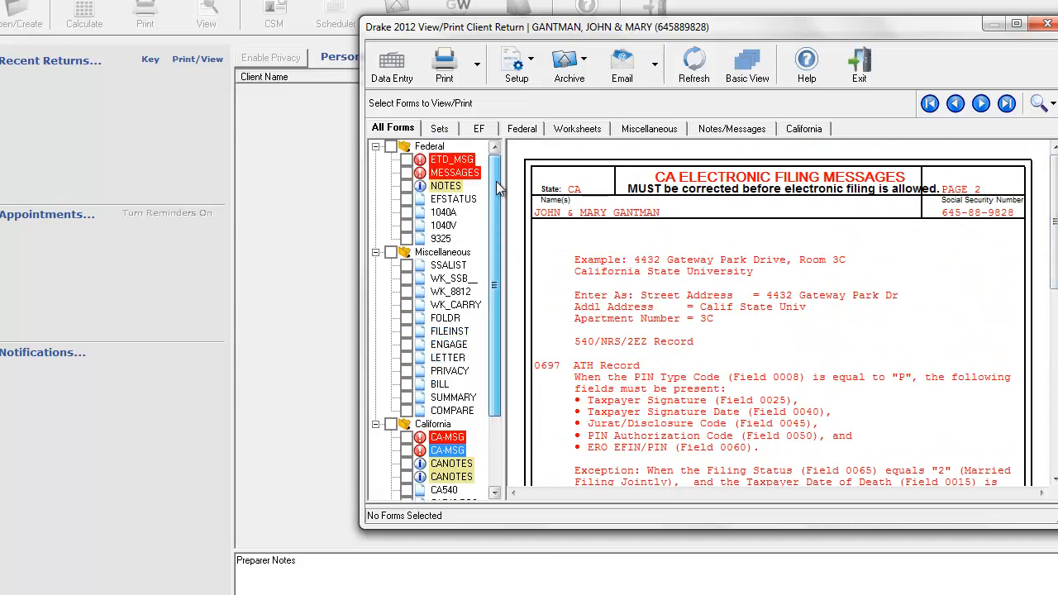
pyautogui.click(442, 213)
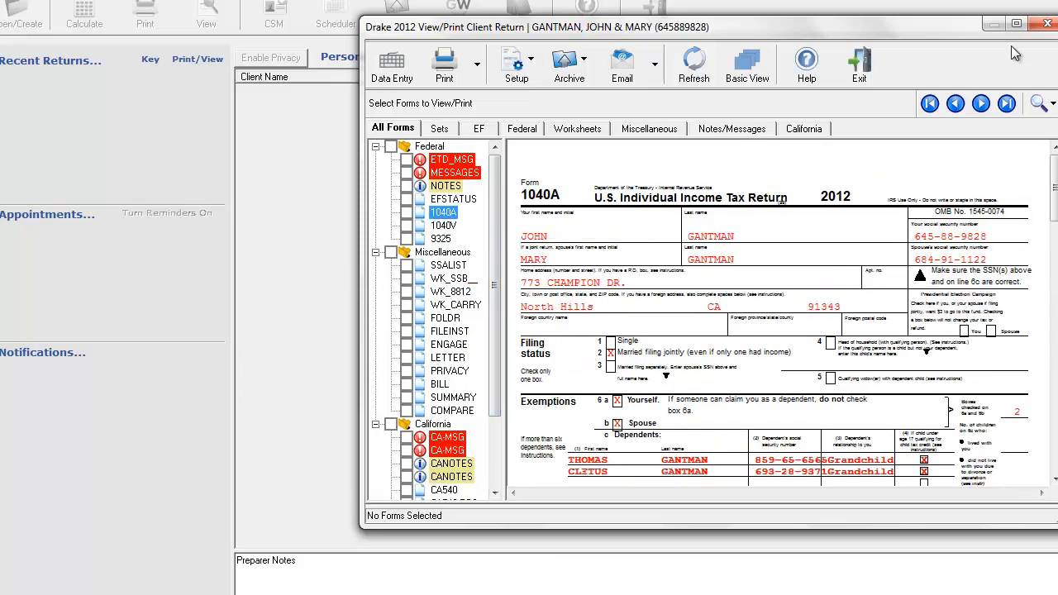
pyautogui.click(1017, 23)
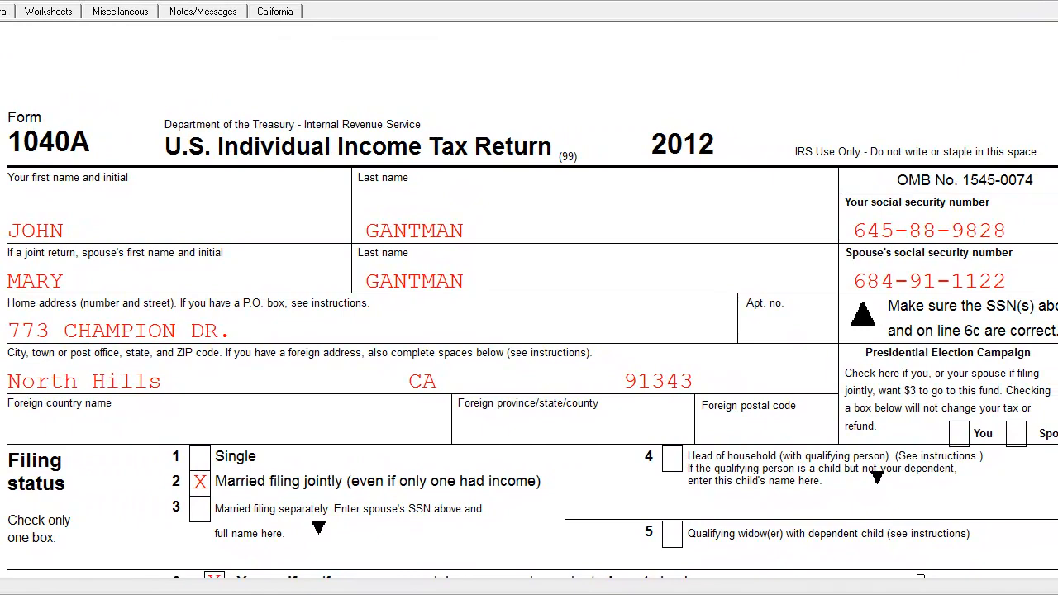
pyautogui.scroll(-2, 529, 299)
pyautogui.scroll(-1, 528, 317)
pyautogui.scroll(-3, 529, 299)
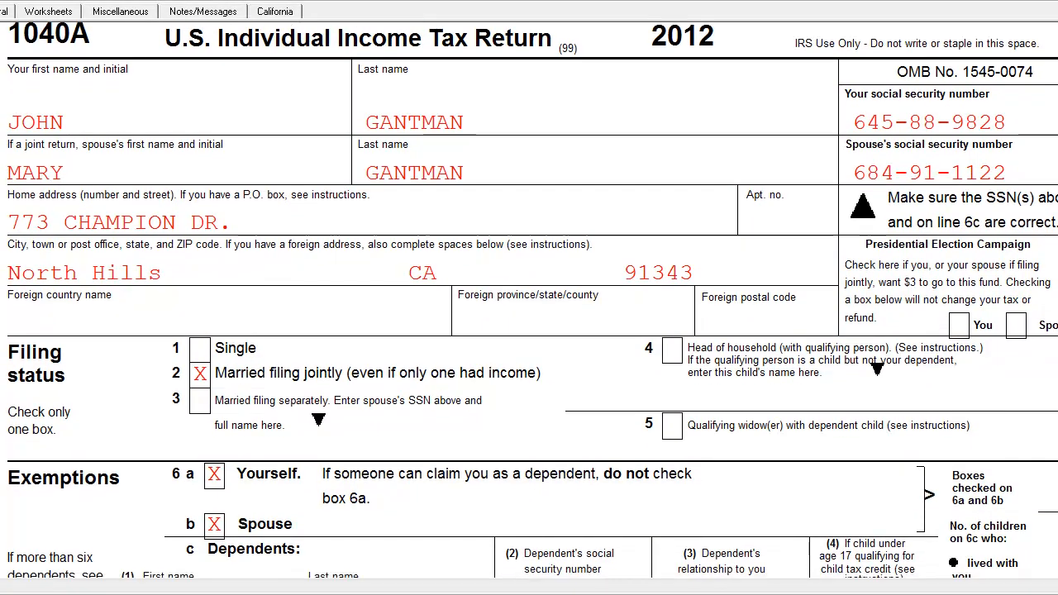
pyautogui.scroll(-13, 529, 299)
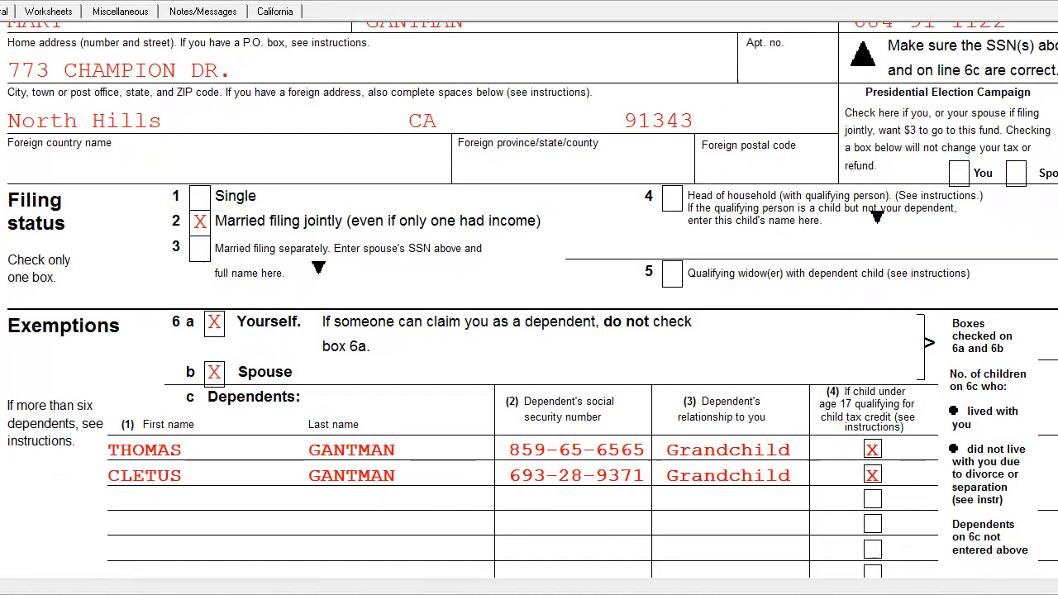
# Review the income lines, adjustments and adjusted gross income on page 1 of Form 1040A.
pyautogui.scroll(-8, 1008, 225)
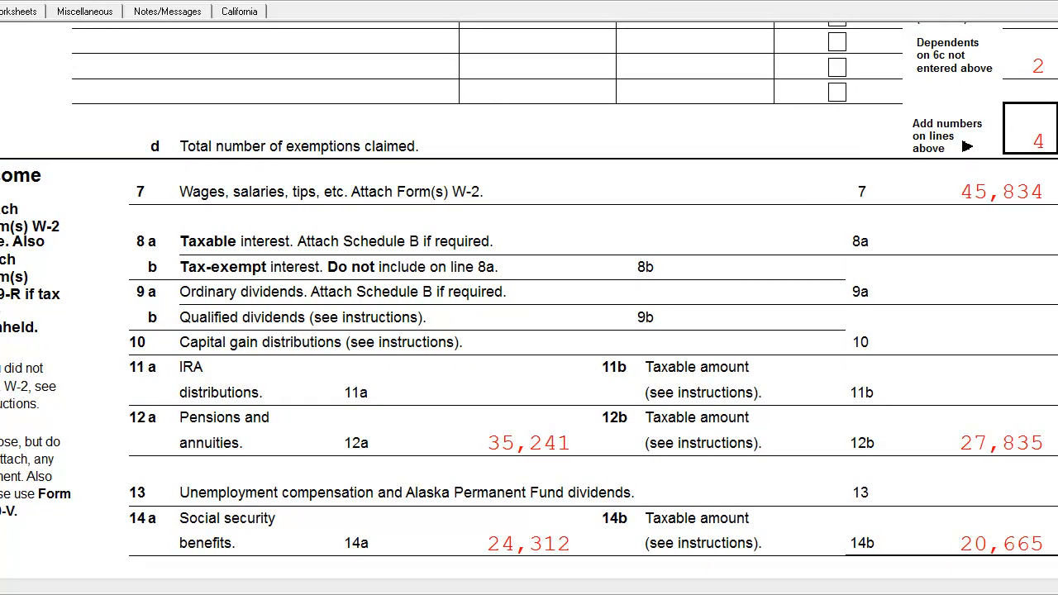
pyautogui.scroll(-7, 462, 273)
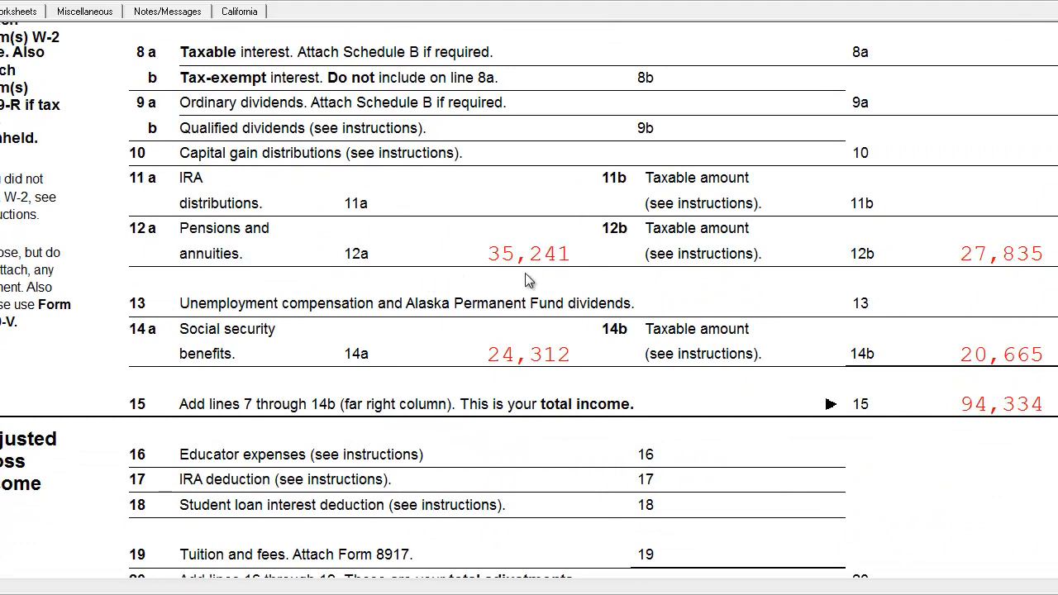
pyautogui.scroll(-5, 702, 233)
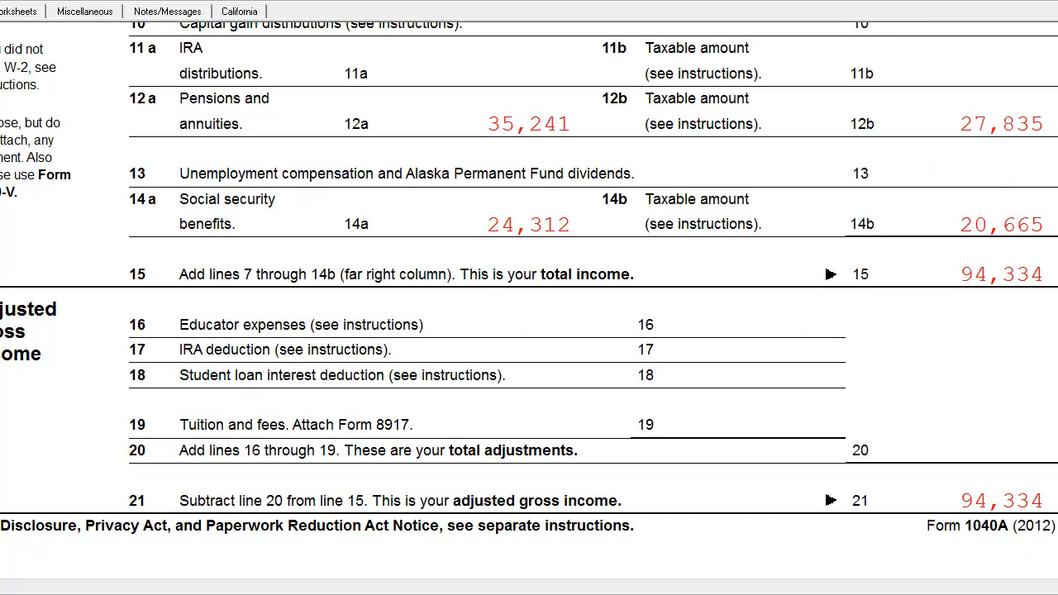
pyautogui.scroll(-5, 1002, 225)
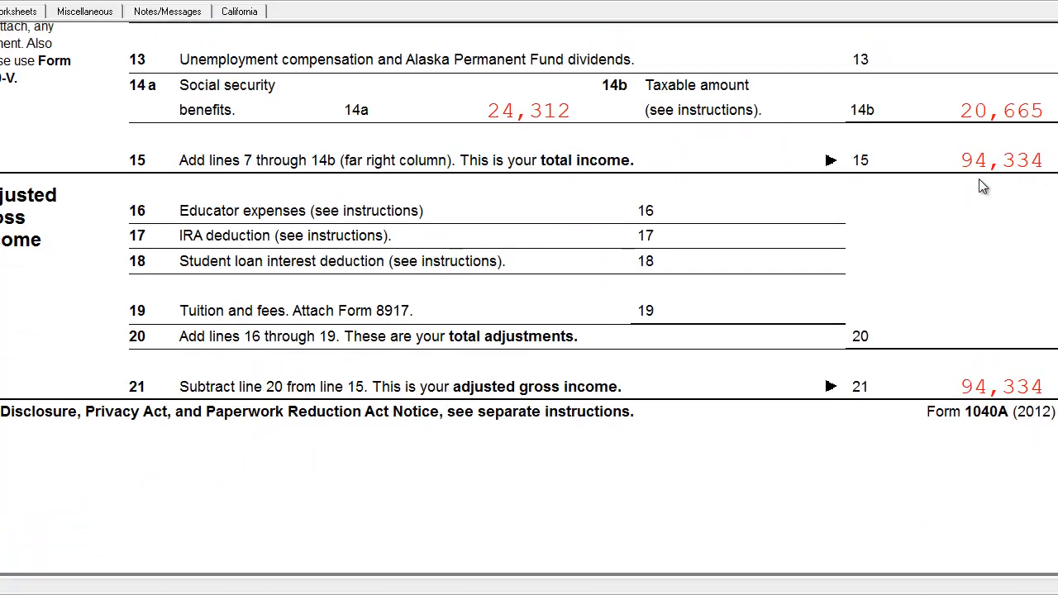
pyautogui.scroll(10, 1034, 229)
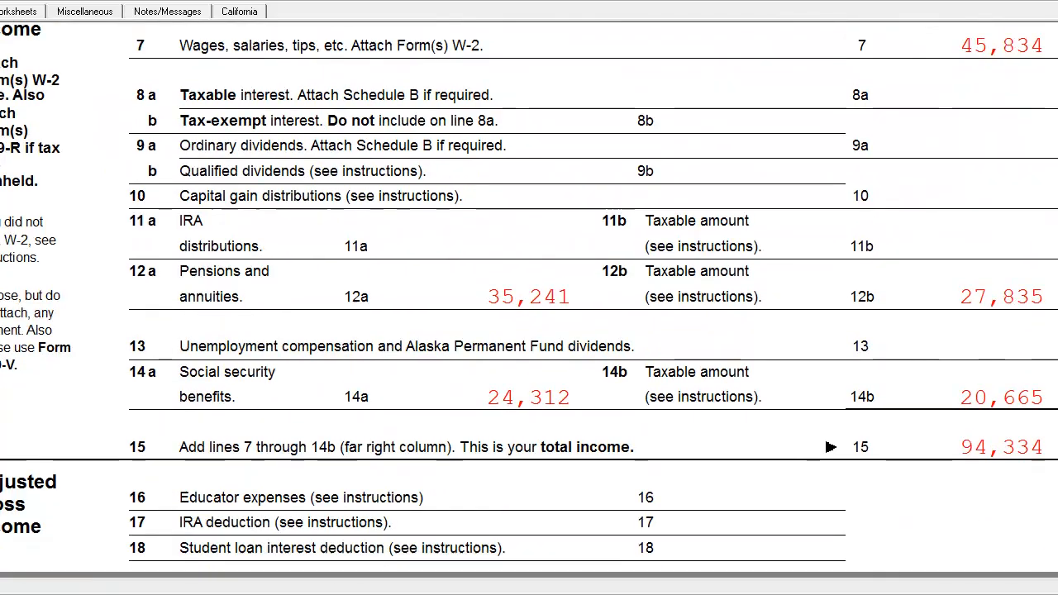
pyautogui.scroll(-7, 1038, 269)
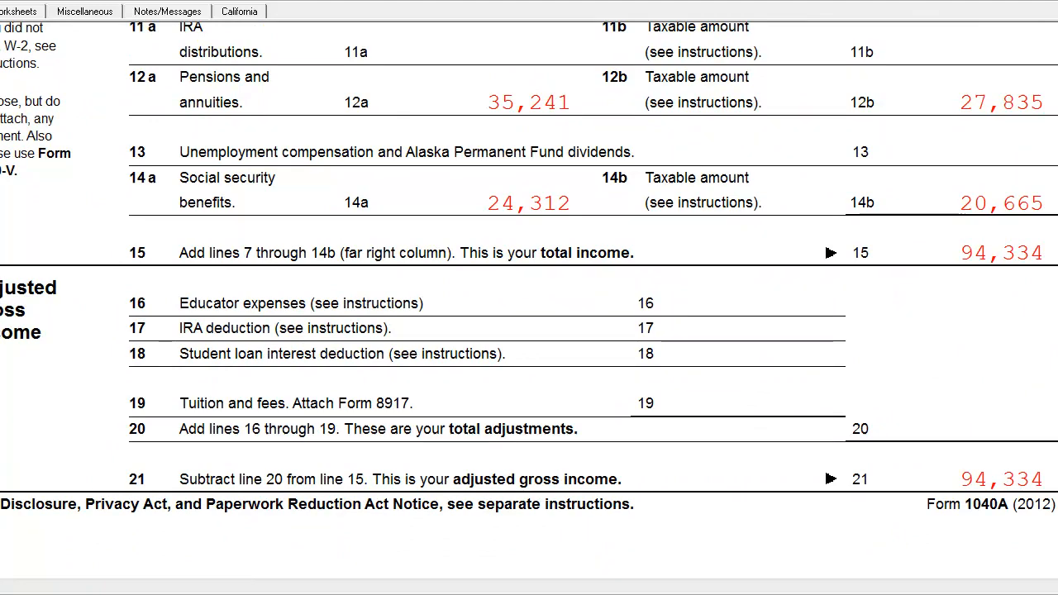
# Review the standard deduction, exemptions, taxable income and tax lines on page 2 of Form 1040A.
pyautogui.scroll(-3, 528, 298)
pyautogui.scroll(-2, 208, 188)
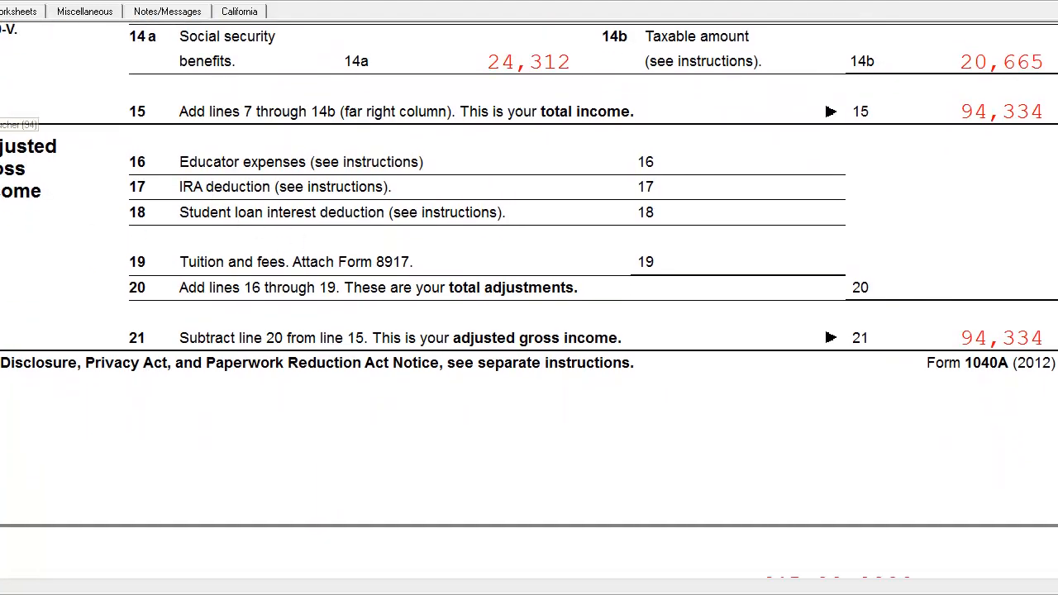
pyautogui.scroll(-15, 529, 297)
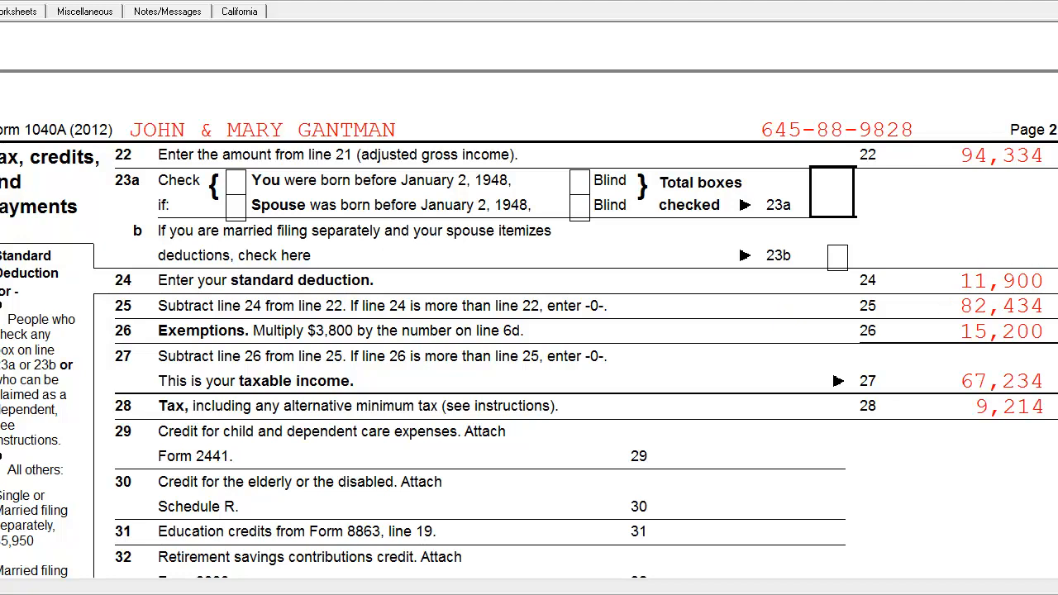
pyautogui.scroll(-2, 1053, 248)
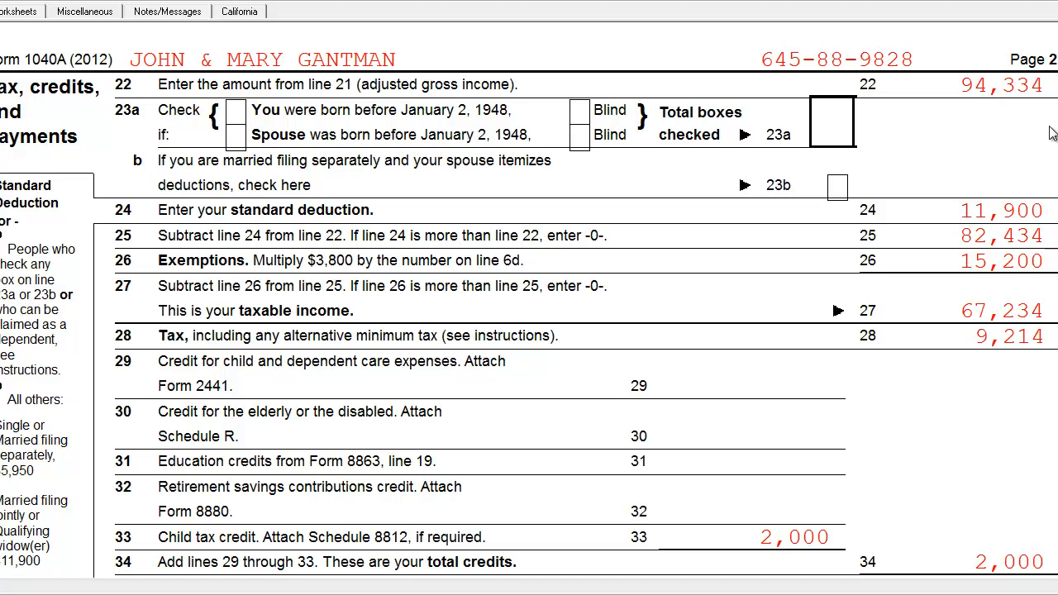
pyautogui.scroll(-2, 1053, 248)
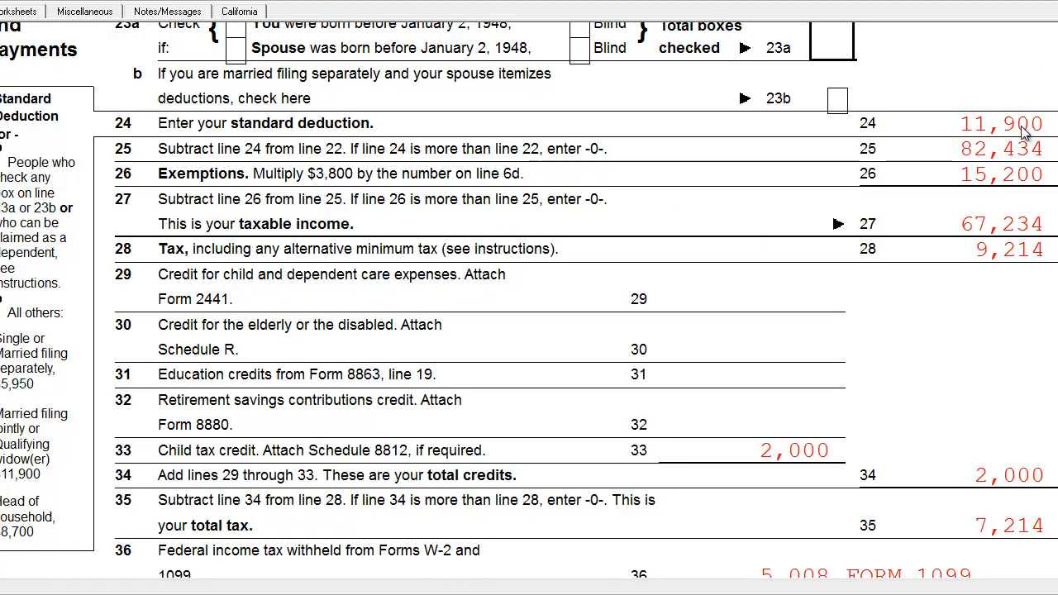
pyautogui.scroll(-2, 576, 298)
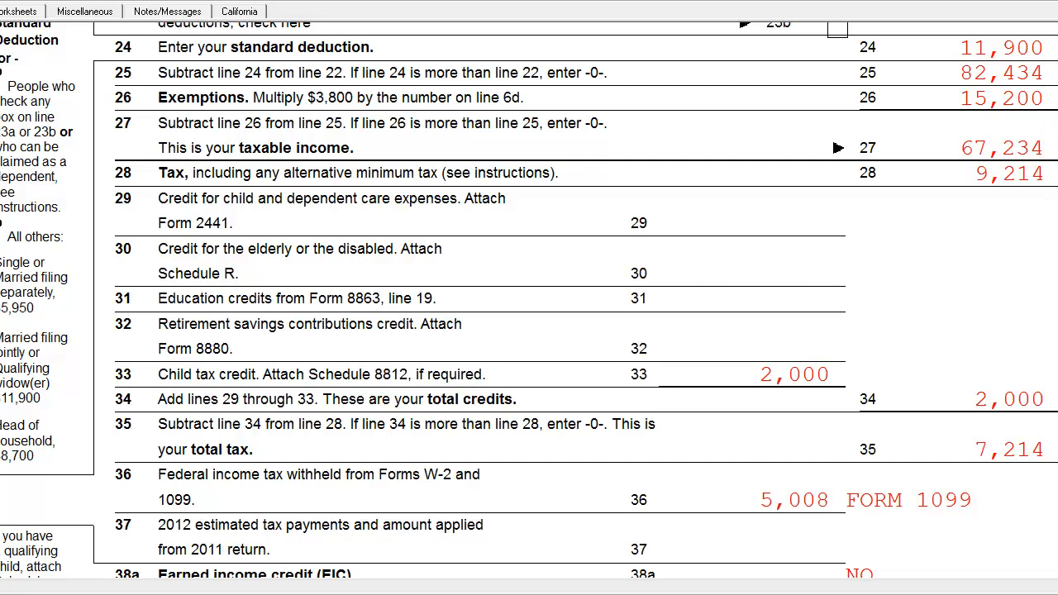
pyautogui.scroll(2, 1025, 202)
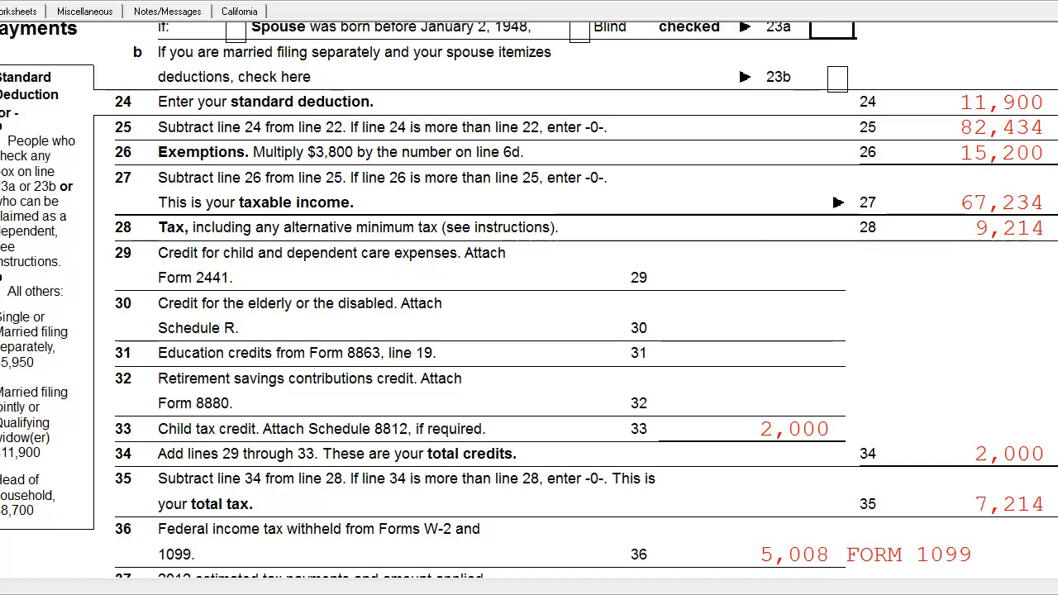
pyautogui.scroll(-3, 1054, 157)
pyautogui.scroll(2, 1053, 157)
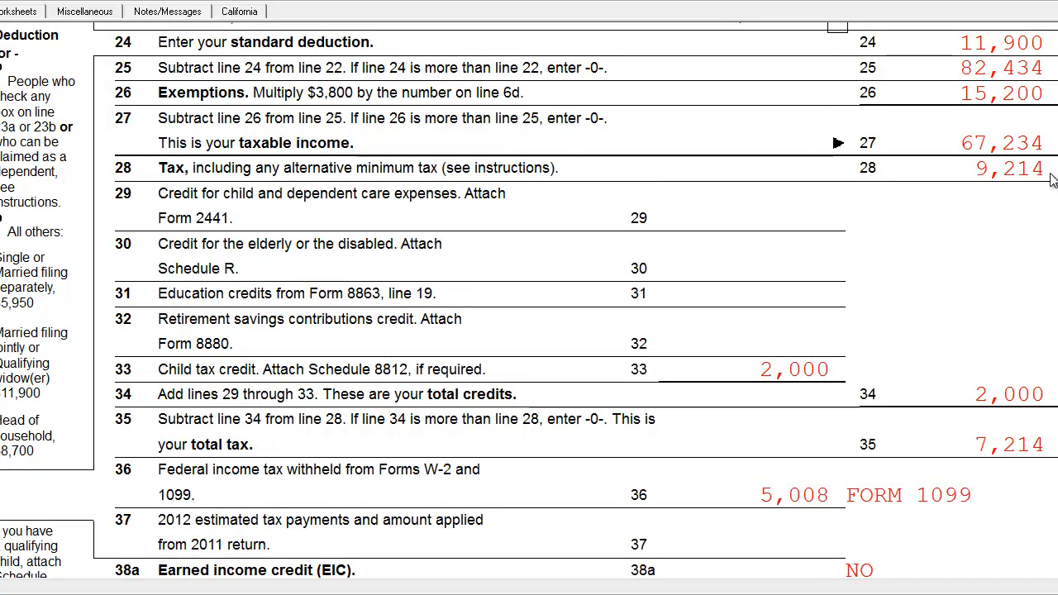
# Examine the credits, tax withheld, total payments, refund, amount owed and estimated tax penalty lines of Form 1040A.
pyautogui.scroll(-3, 762, 220)
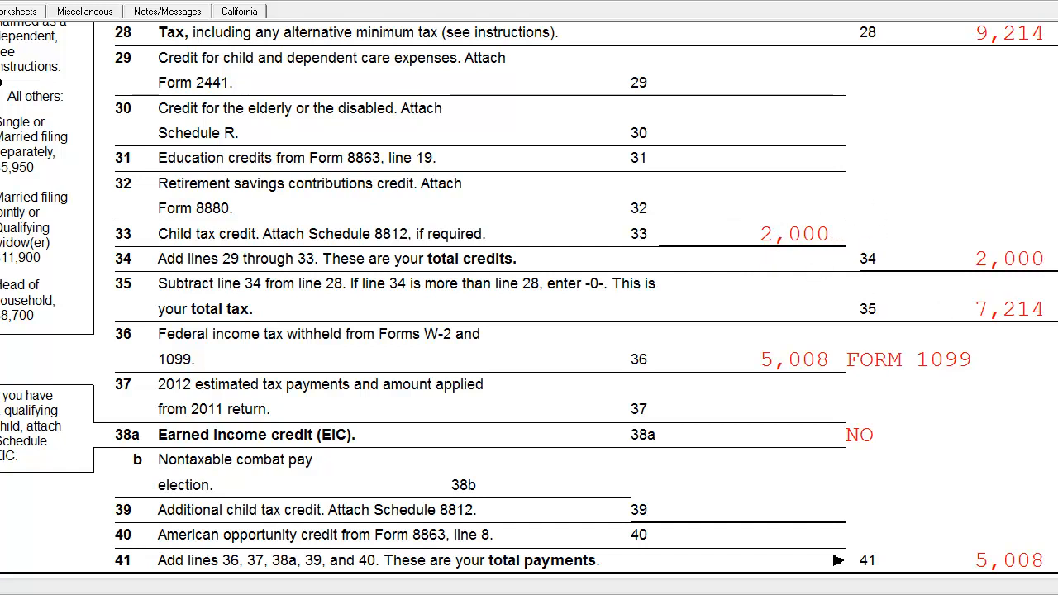
pyautogui.scroll(-5, 528, 299)
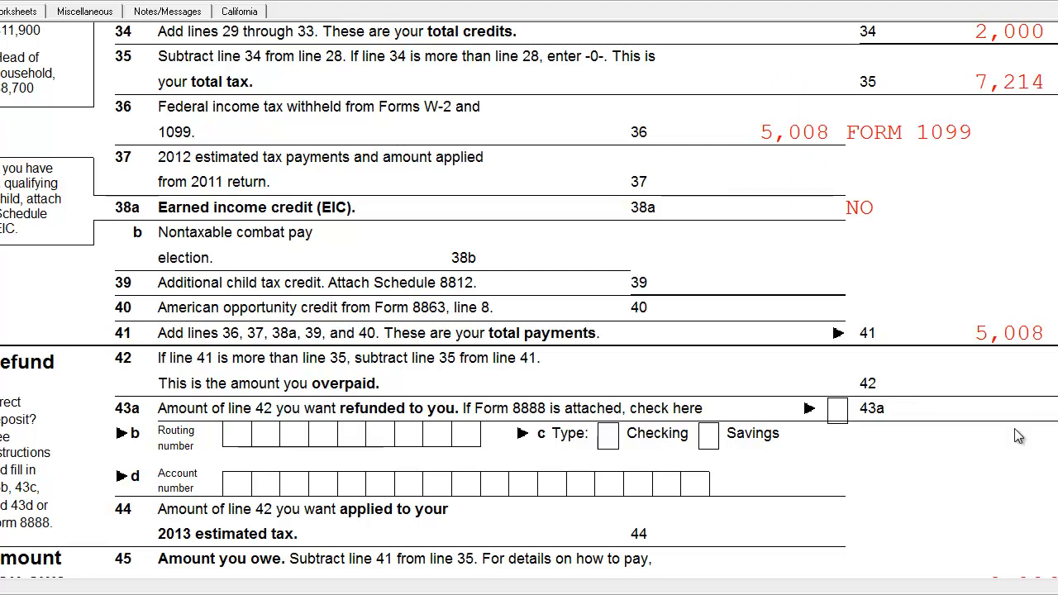
pyautogui.scroll(-5, 528, 297)
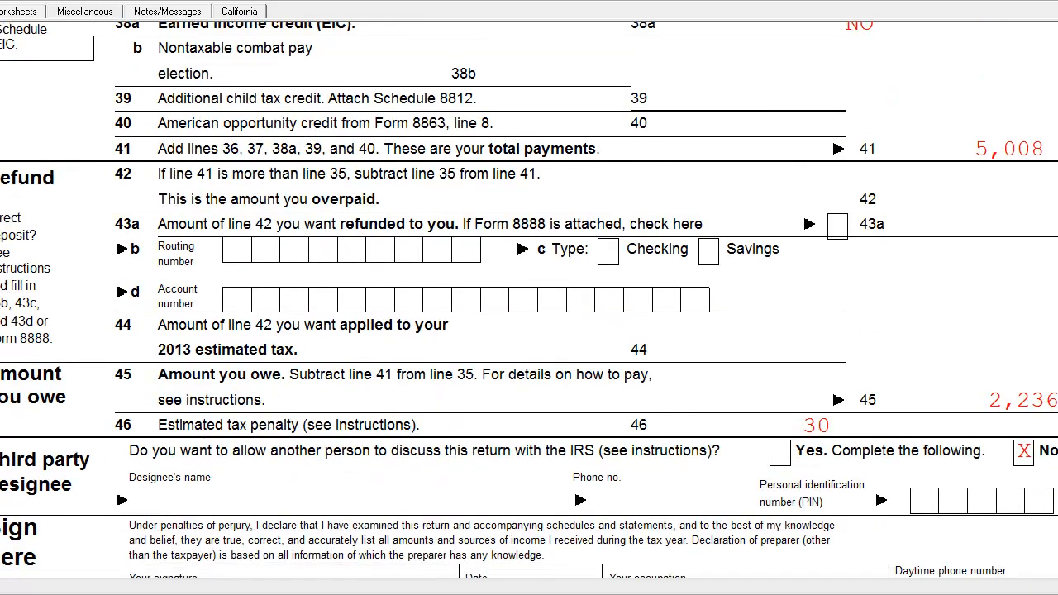
pyautogui.scroll(6, 529, 297)
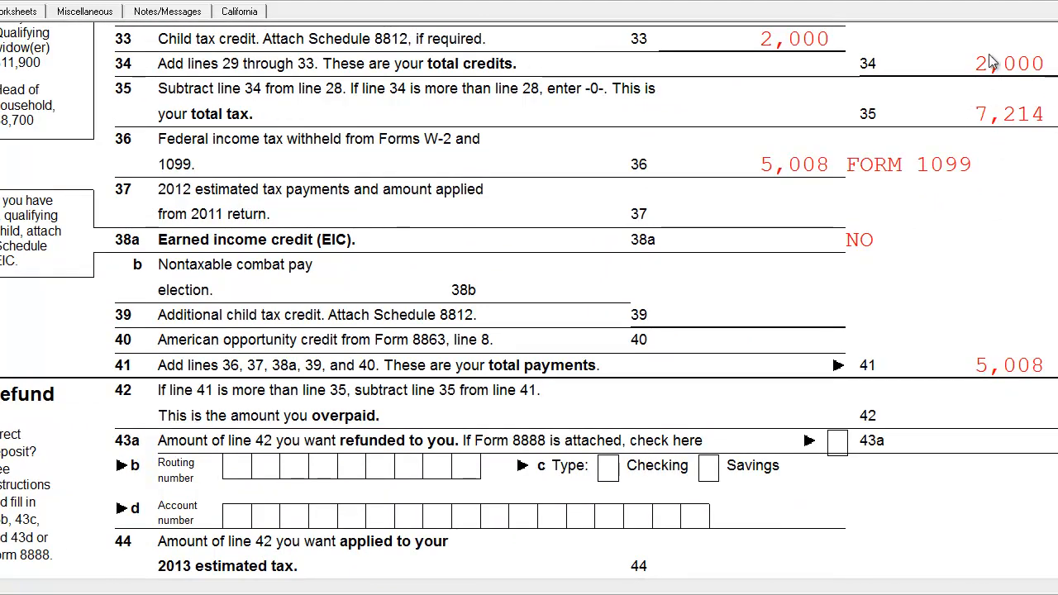
pyautogui.scroll(-8, 986, 295)
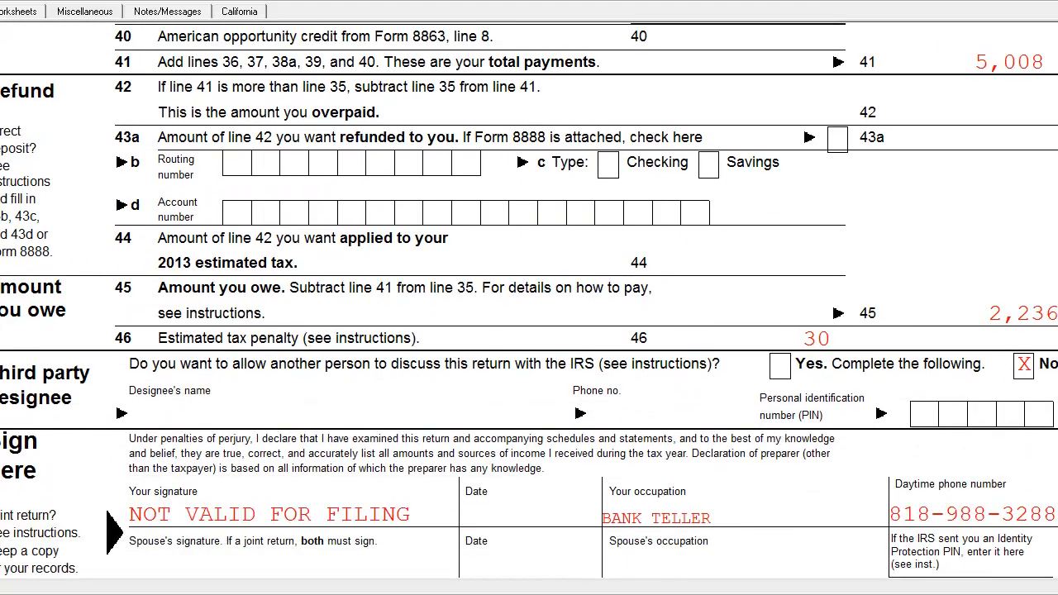
pyautogui.scroll(2, 986, 296)
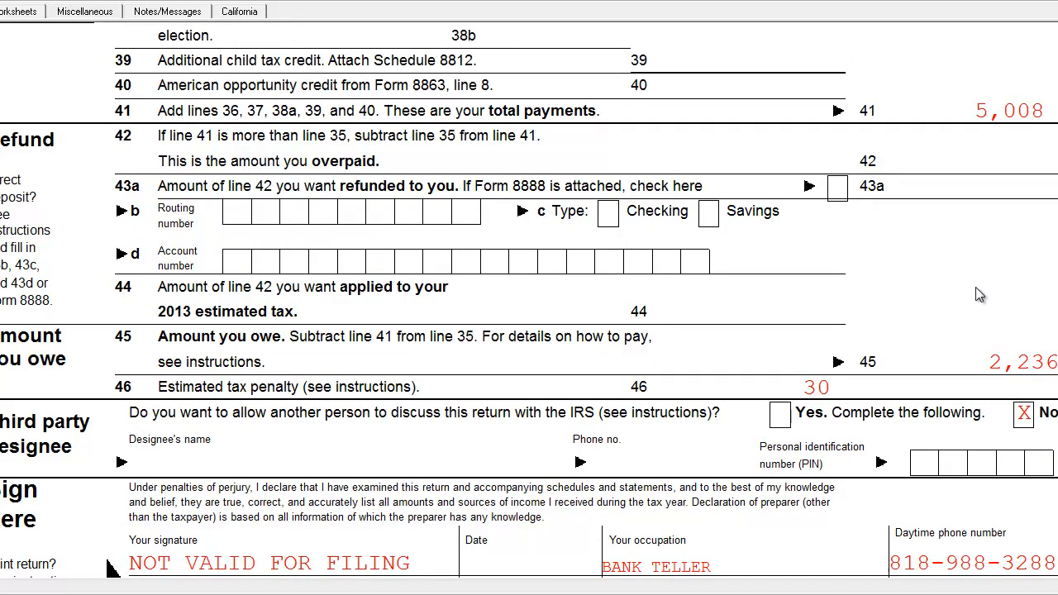
pyautogui.scroll(15, 112, 567)
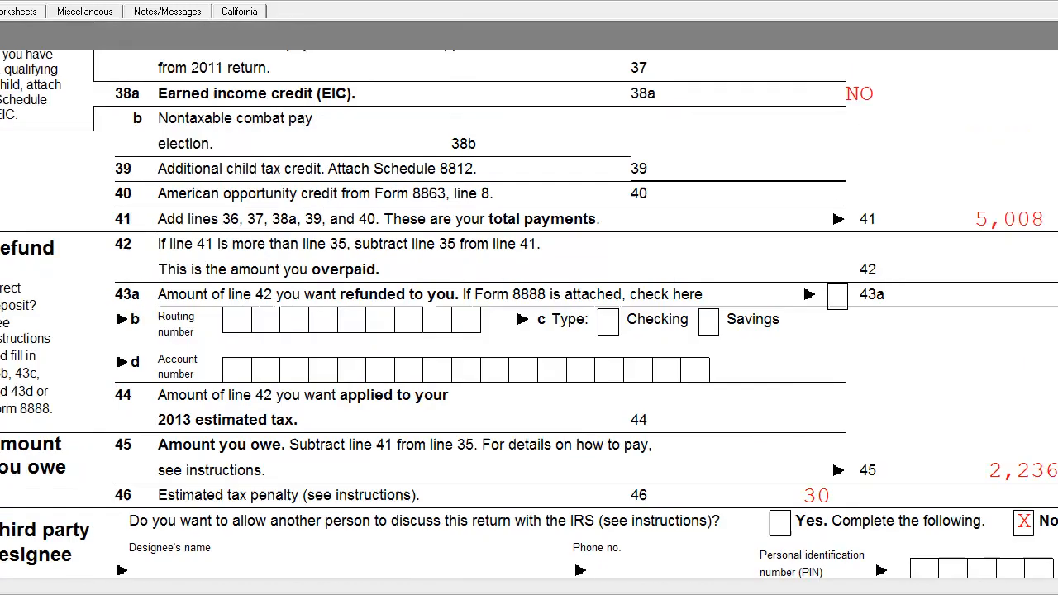
# Go back to page 1 of Form 1040A and recheck the dependents, wages, pension and social security lines.
pyautogui.scroll(5, 529, 298)
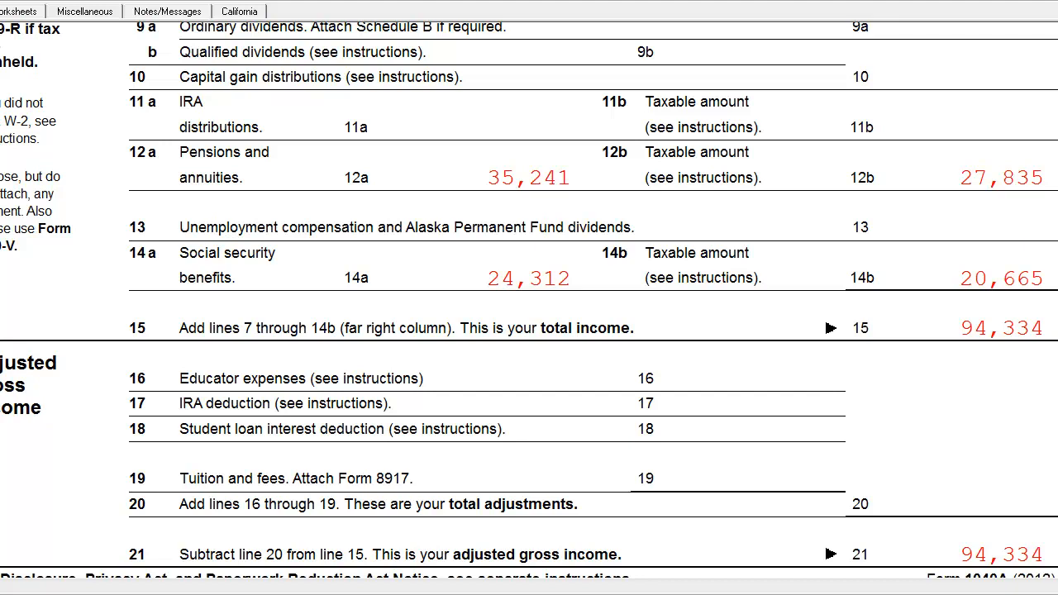
pyautogui.scroll(-2, 529, 299)
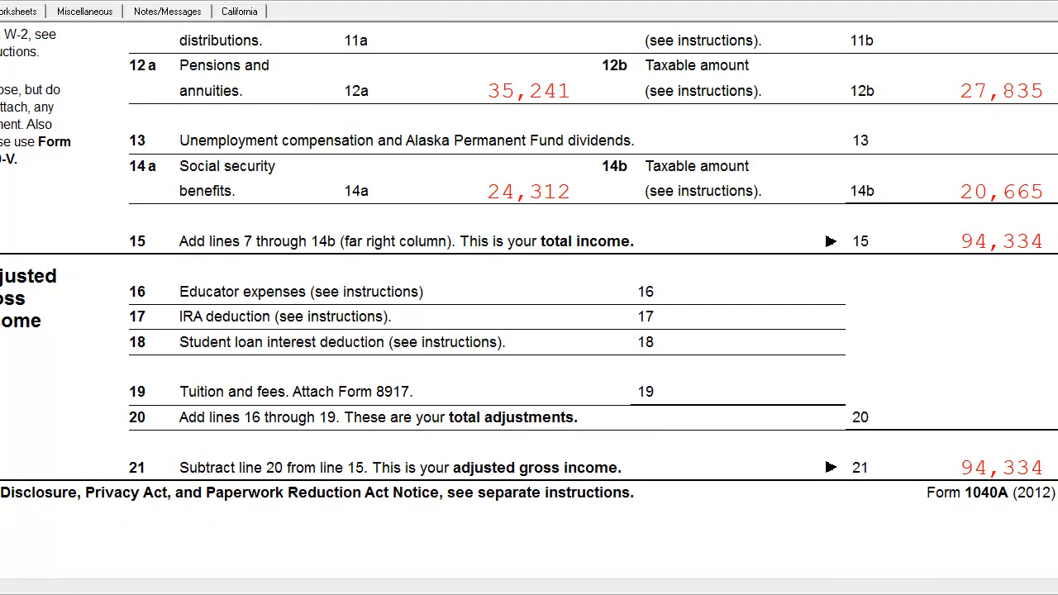
pyautogui.scroll(12, 528, 299)
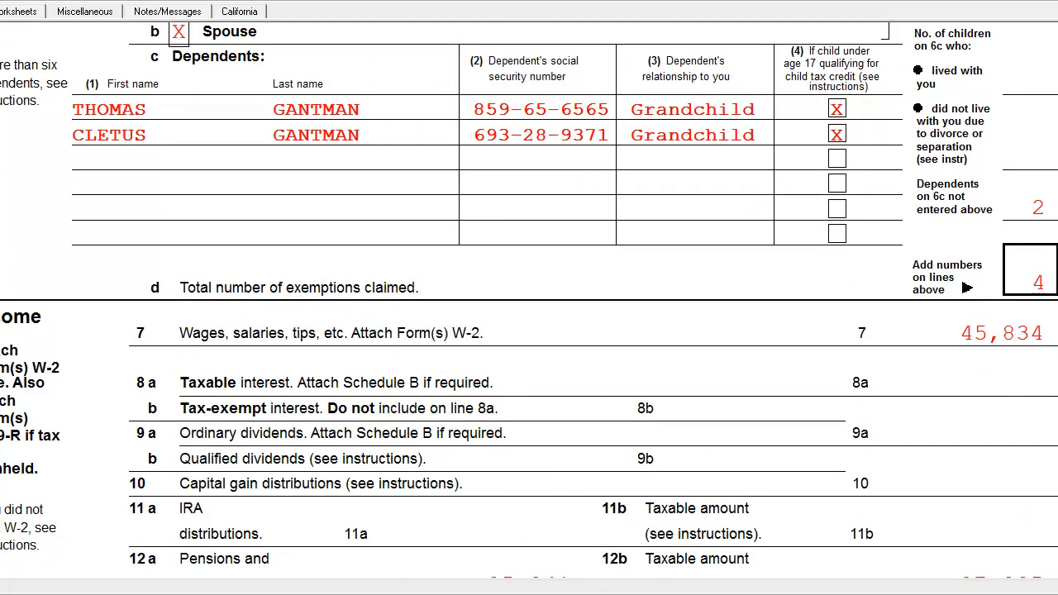
pyautogui.scroll(-10, 1033, 219)
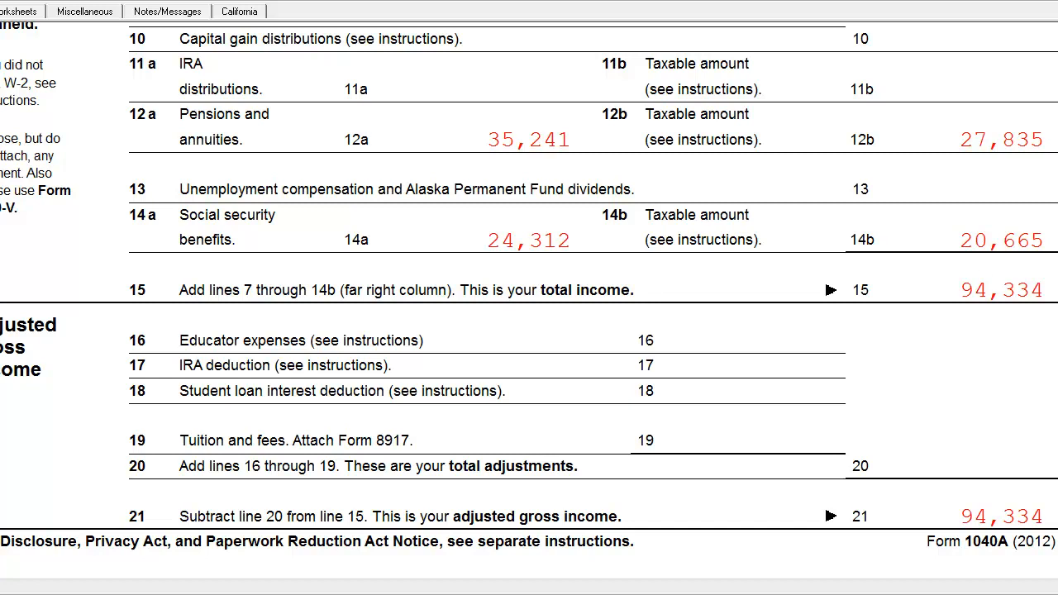
pyautogui.scroll(-2, 529, 248)
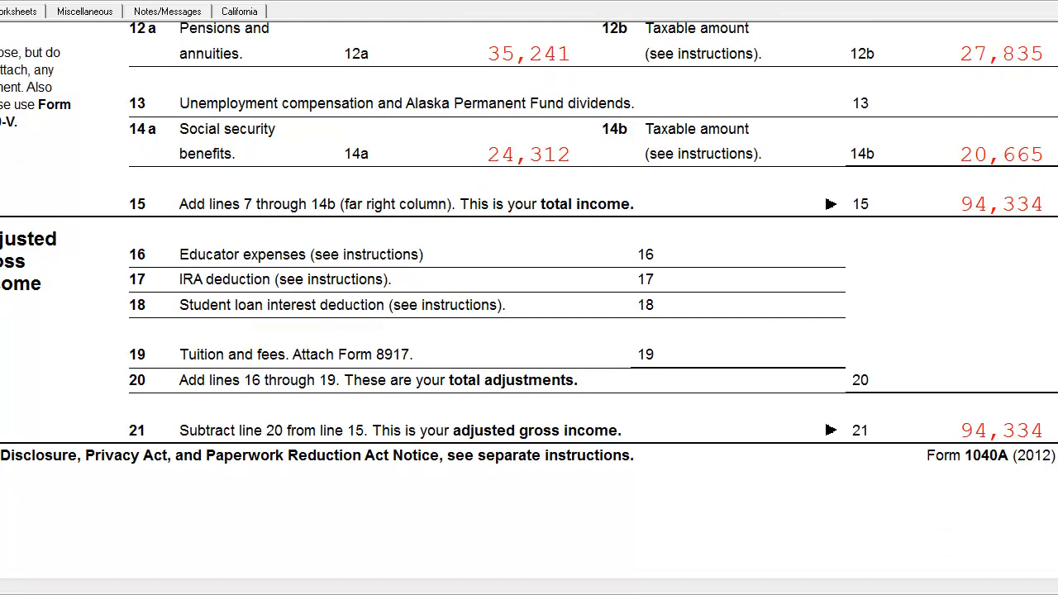
# Go over page 2 of Form 1040A again from taxable income down to the amount owed and third-party designee sections.
pyautogui.scroll(-10, 529, 298)
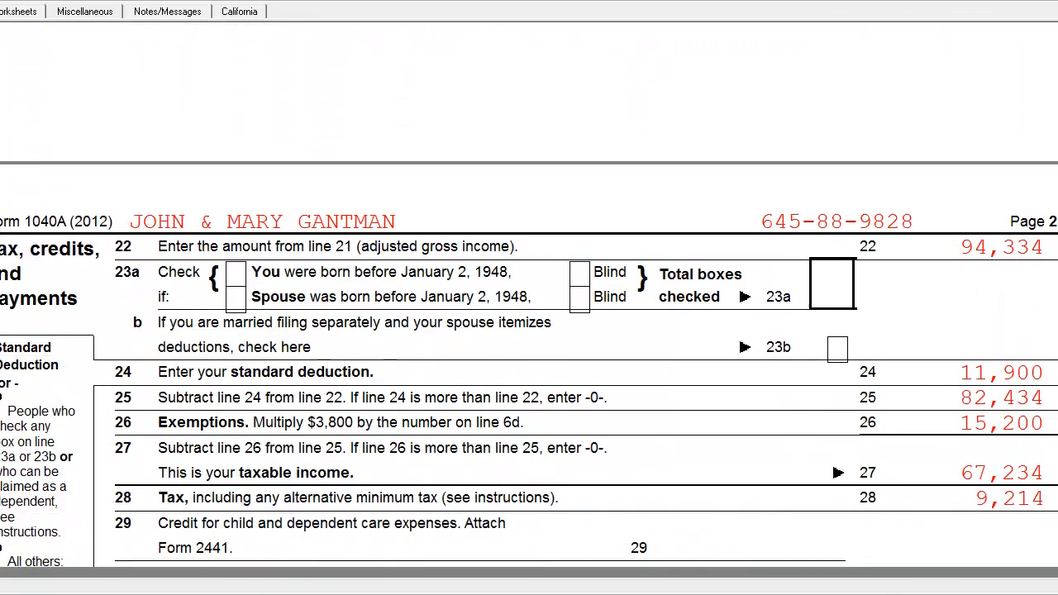
pyautogui.scroll(-10, 529, 298)
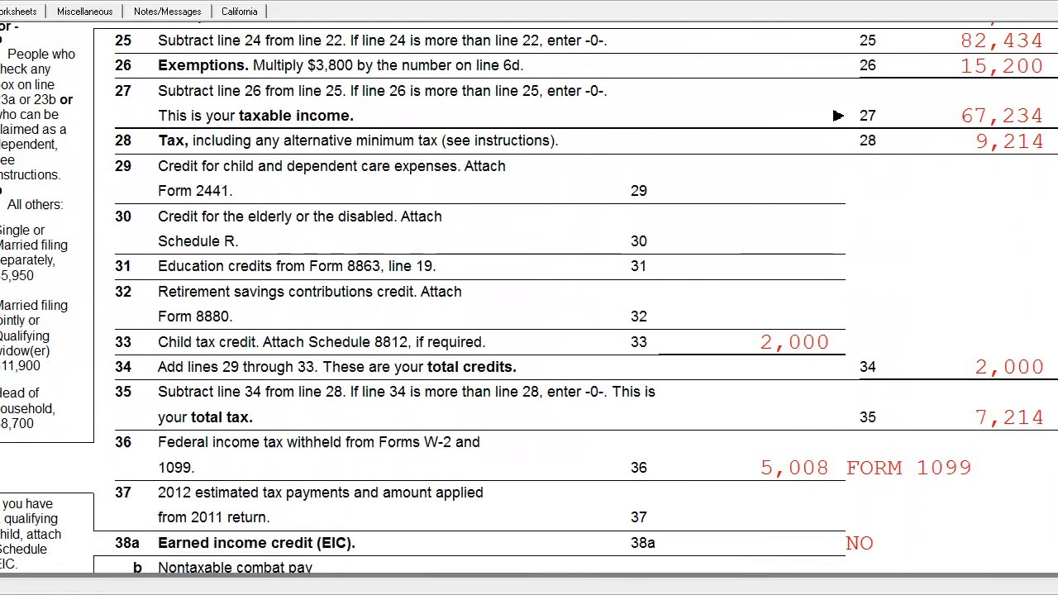
pyautogui.scroll(-5, 529, 298)
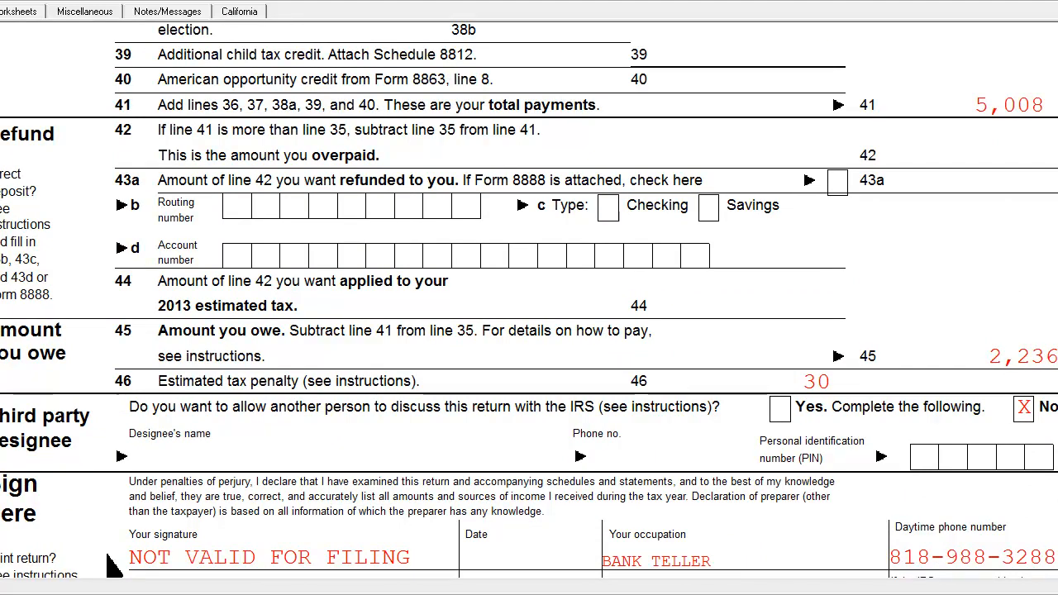
pyautogui.scroll(-3, 529, 299)
pyautogui.scroll(5, 529, 299)
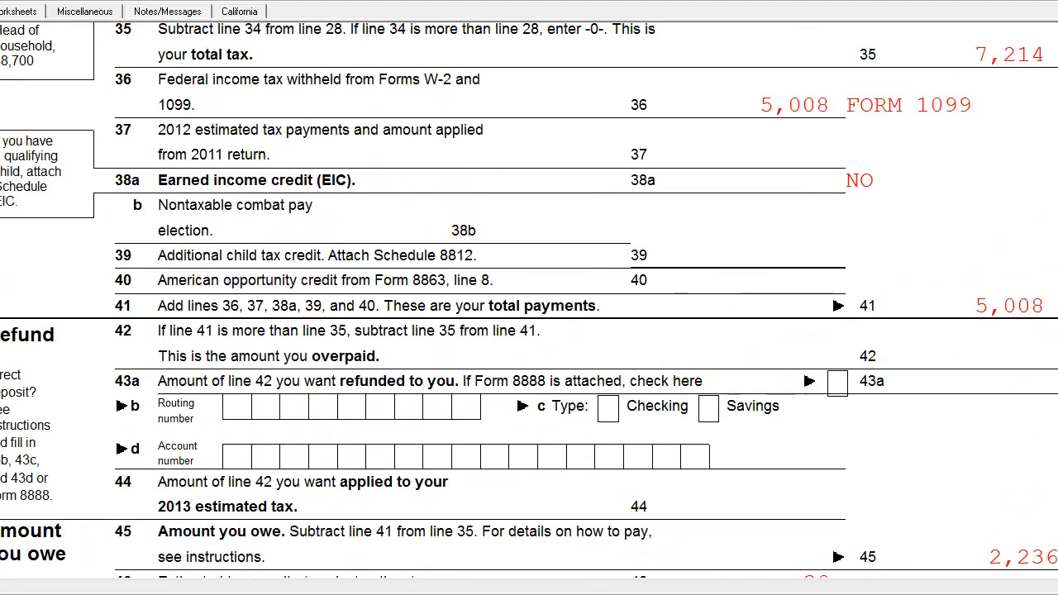
pyautogui.scroll(-2, 529, 299)
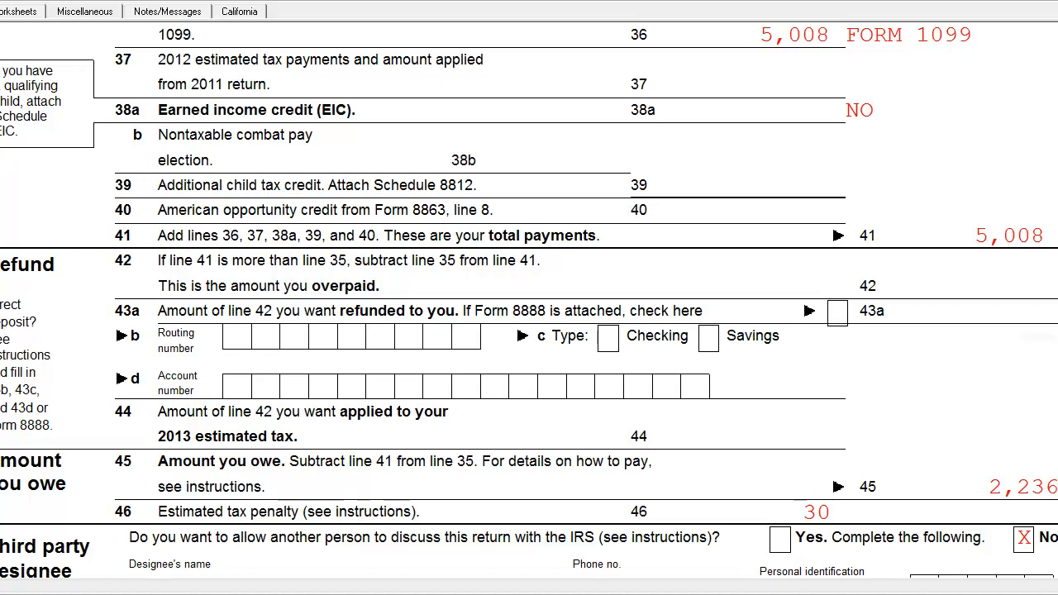
pyautogui.scroll(-1, 529, 303)
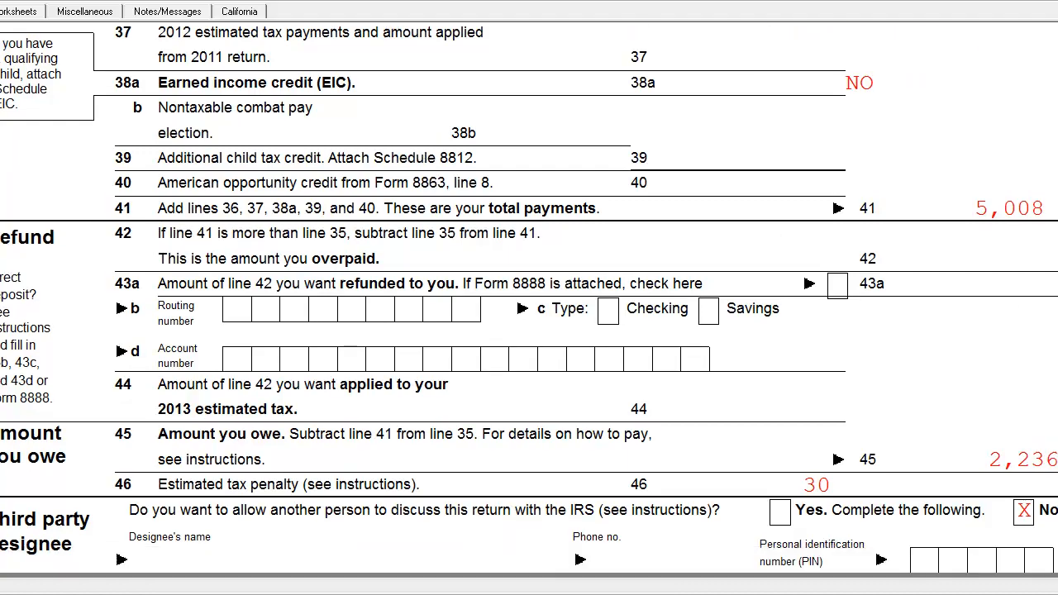
pyautogui.scroll(-2, 529, 302)
# Compare the pension and social security benefit amounts with their taxable portions and total income on page 1 of Form 1040A.
pyautogui.scroll(8, 528, 303)
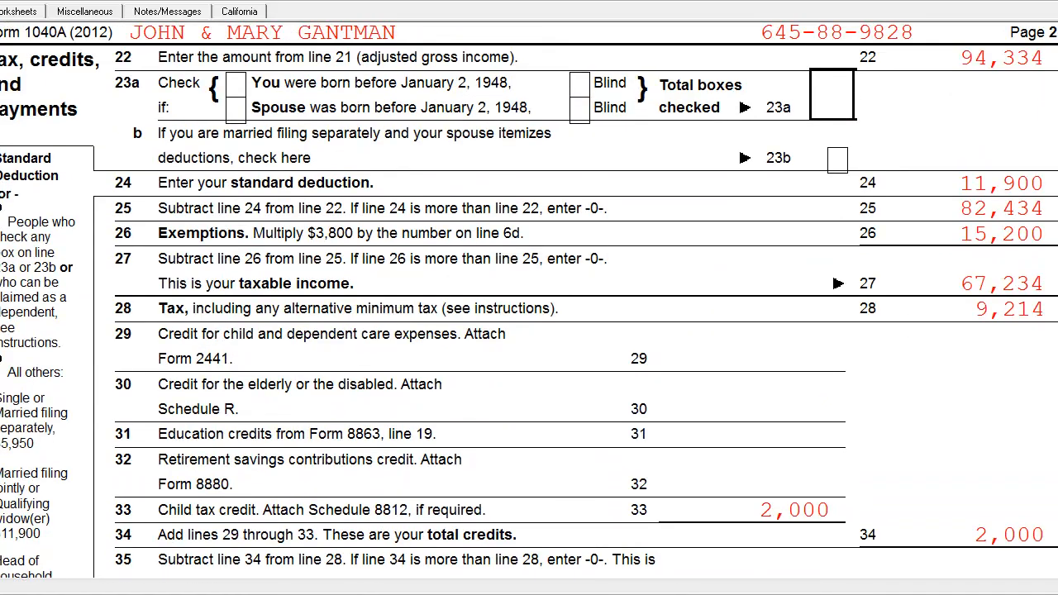
pyautogui.scroll(-3, 528, 302)
pyautogui.scroll(10, 529, 303)
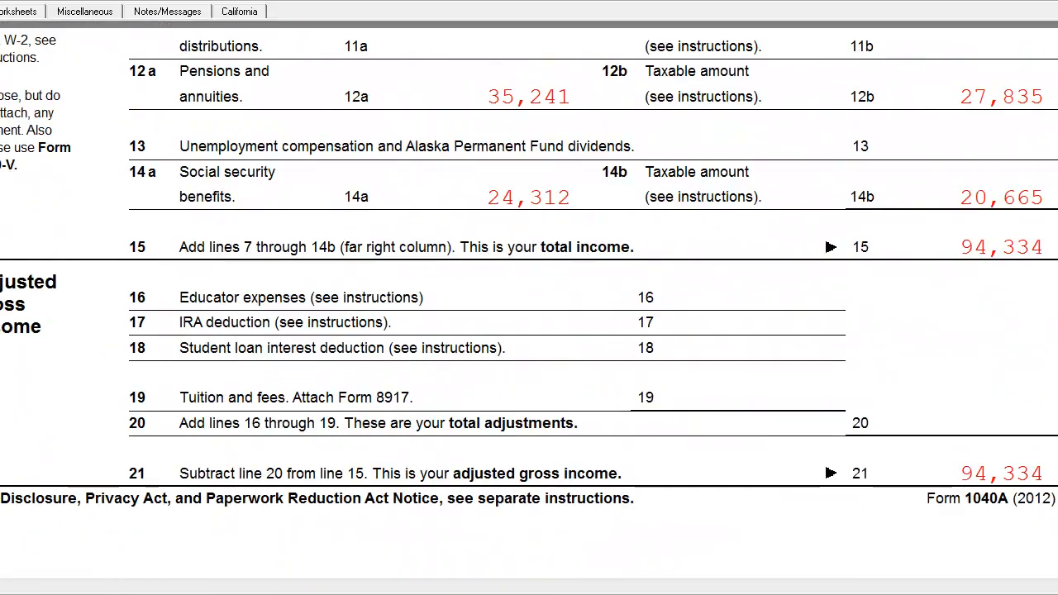
pyautogui.scroll(4, 528, 303)
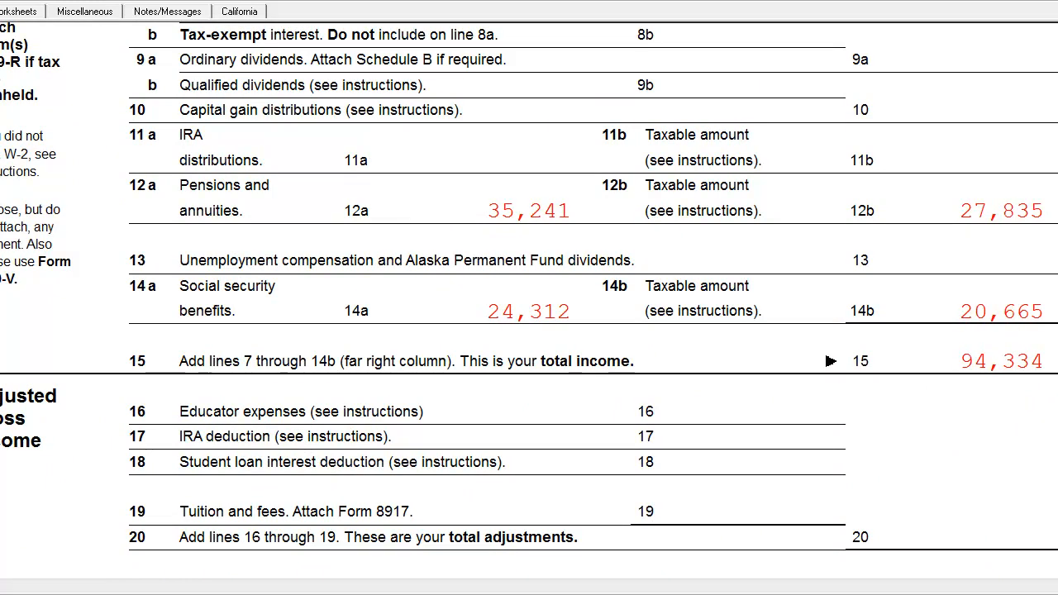
pyautogui.scroll(-4, 529, 303)
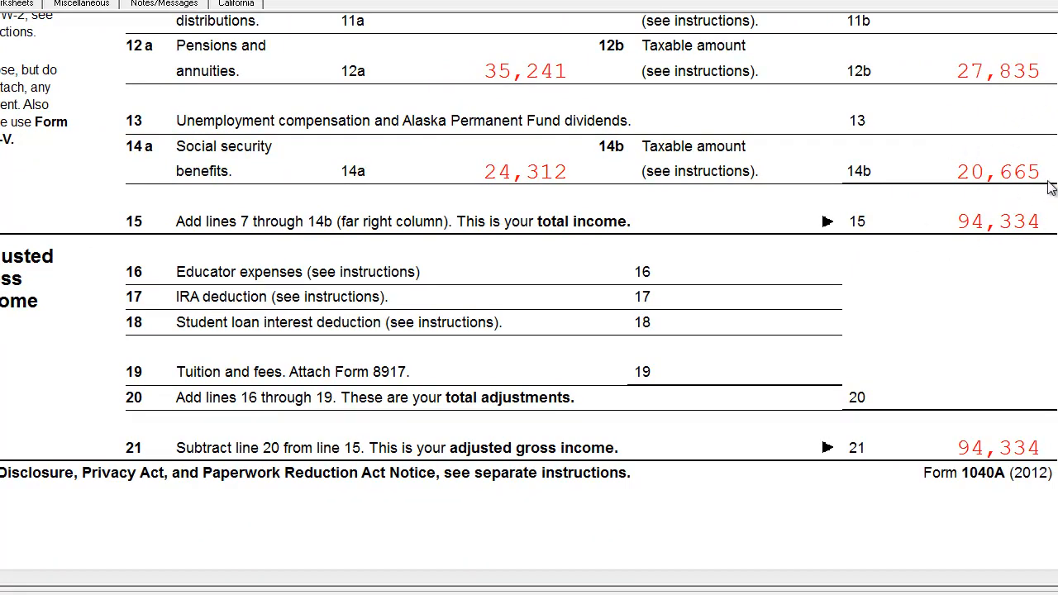
pyautogui.scroll(3, 1051, 243)
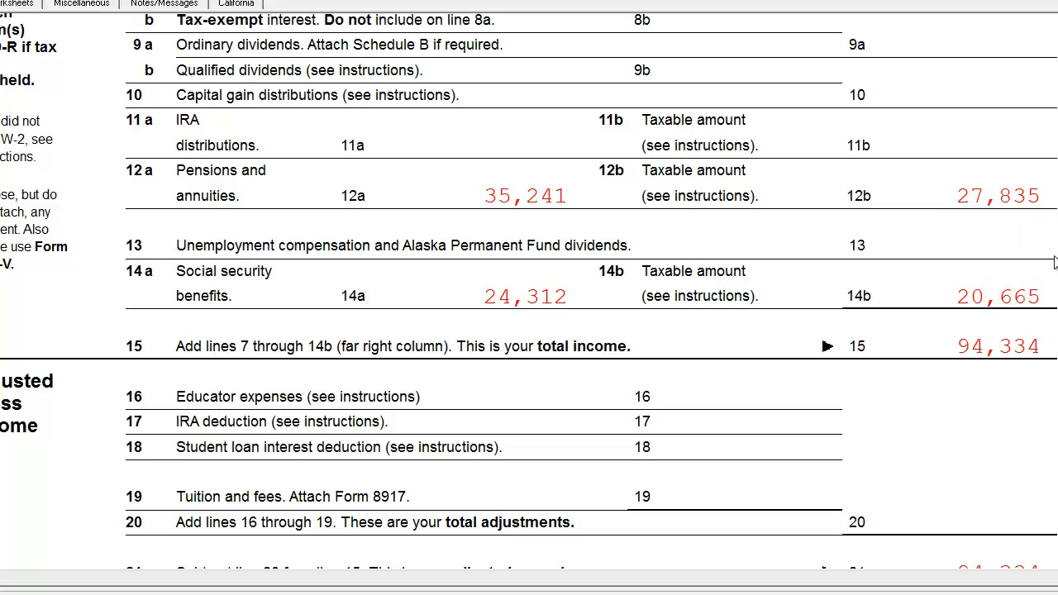
pyautogui.scroll(5, 1049, 181)
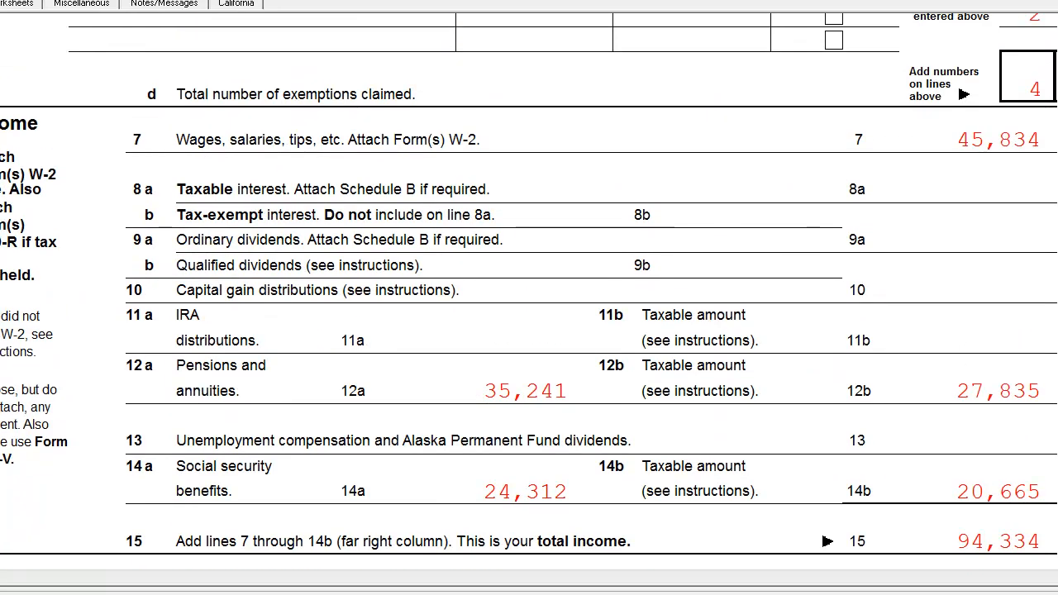
pyautogui.scroll(-7, 1050, 182)
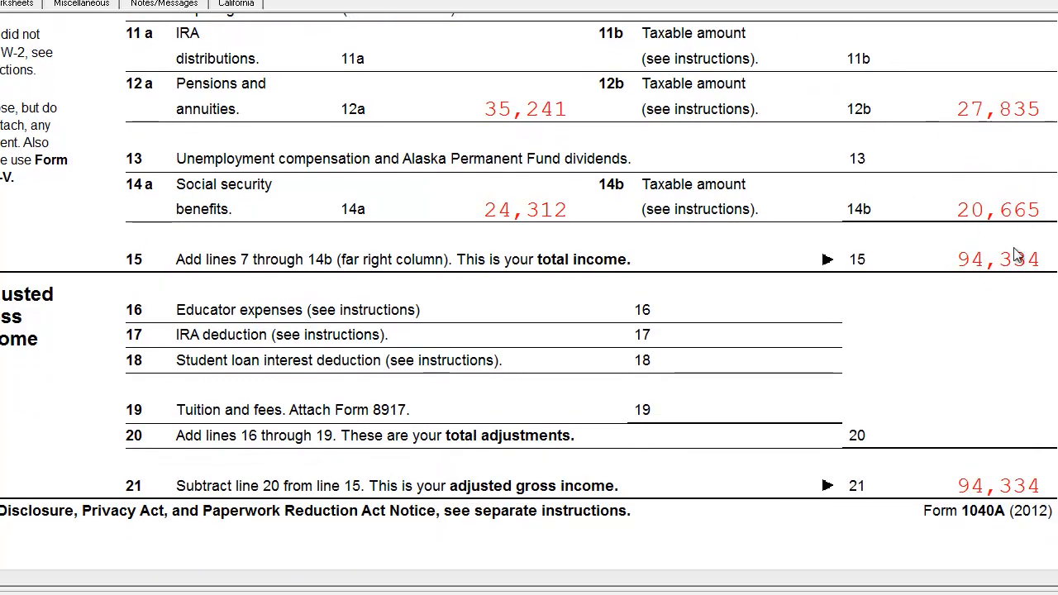
# Trace Form 1040A from total income and adjusted gross income through taxable income, credits and tax withheld, and recheck the page 1 income lines.
pyautogui.scroll(-2, 529, 297)
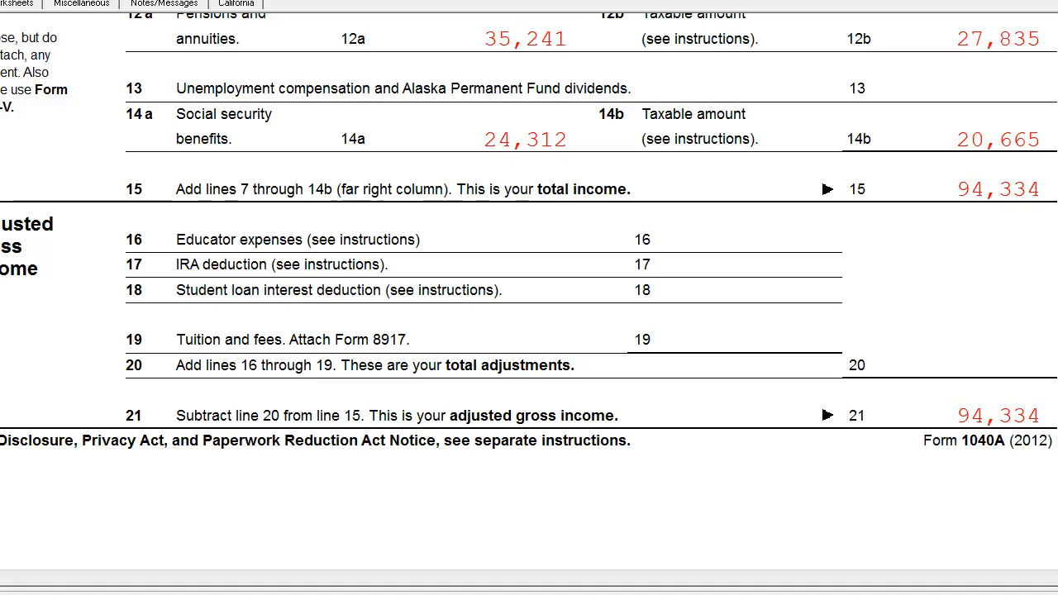
pyautogui.scroll(-10, 529, 289)
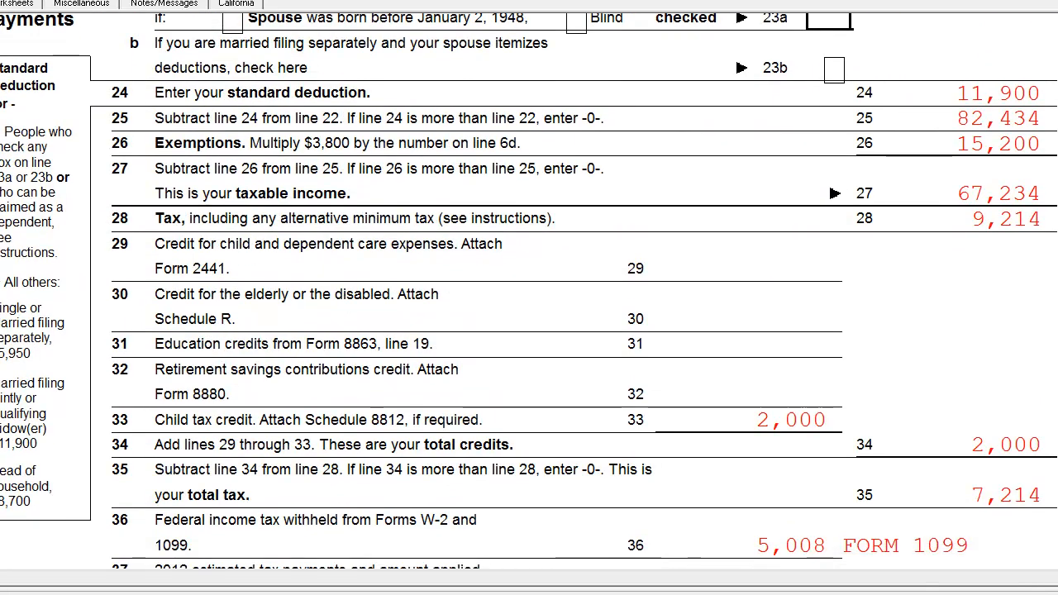
pyautogui.scroll(-5, 529, 290)
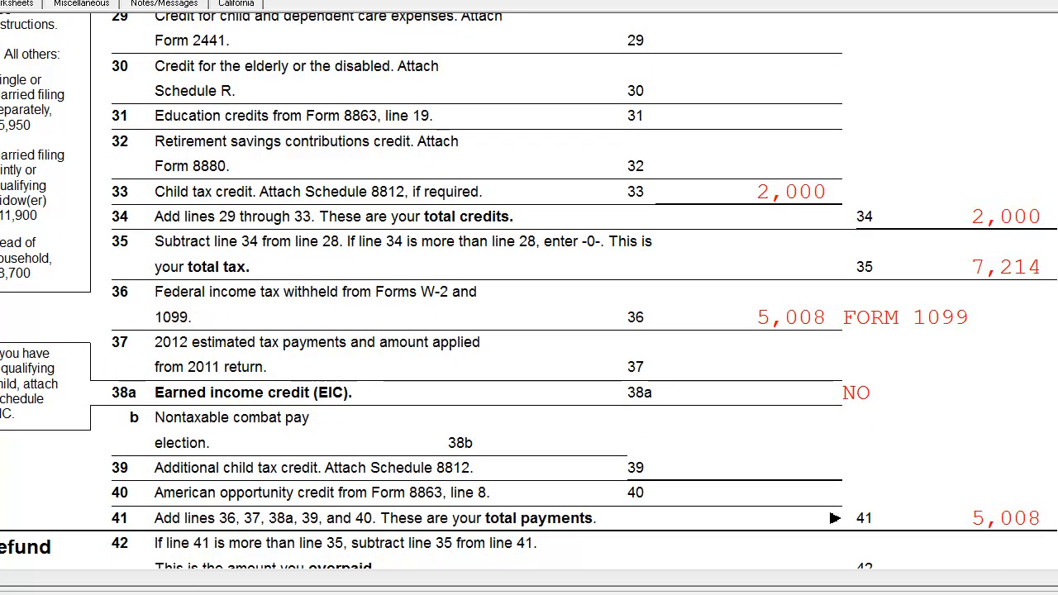
pyautogui.scroll(5, 529, 289)
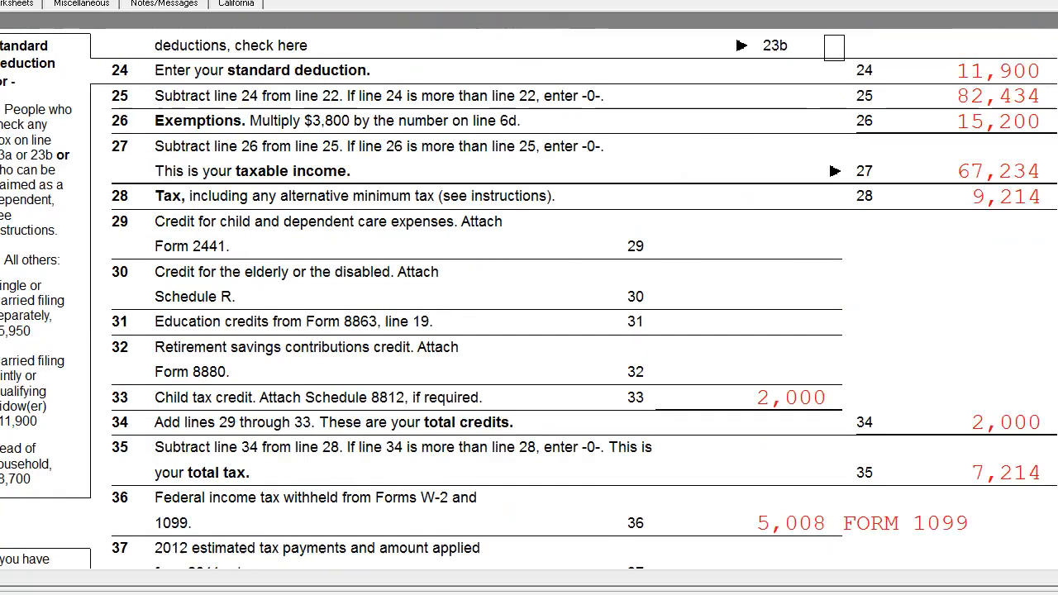
pyautogui.scroll(8, 529, 290)
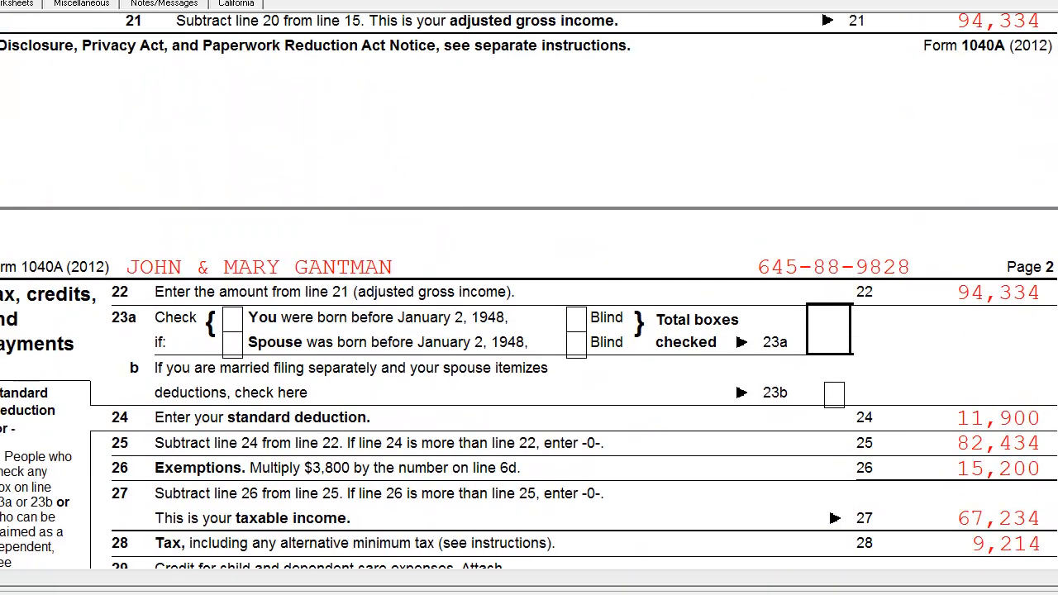
pyautogui.scroll(1, 659, 364)
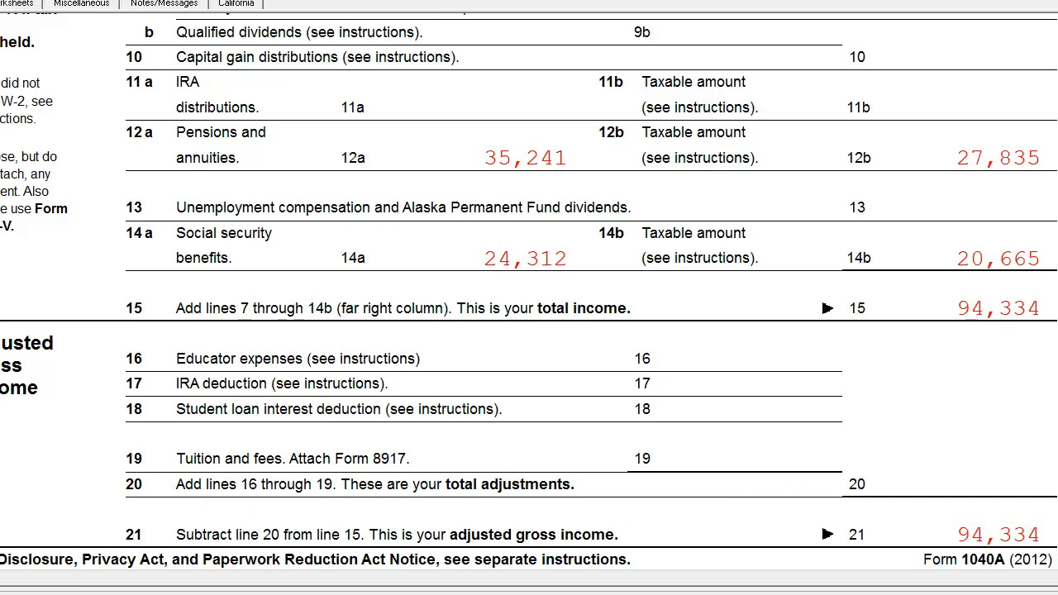
pyautogui.scroll(-5, 327, 494)
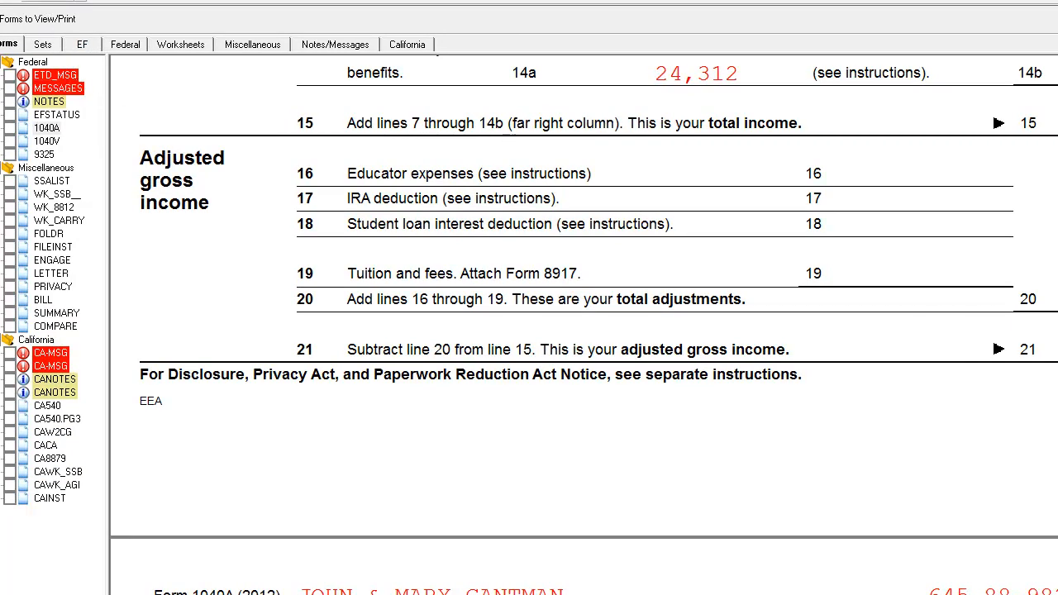
pyautogui.click(80, 1)
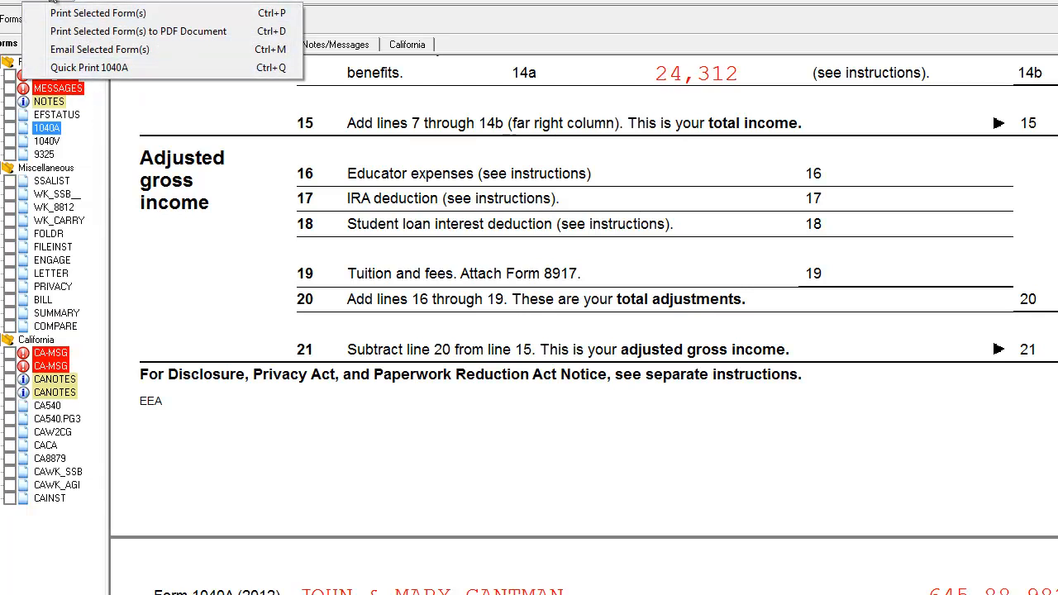
pyautogui.click(80, 2)
pyautogui.click(81, 1)
pyautogui.click(64, 1)
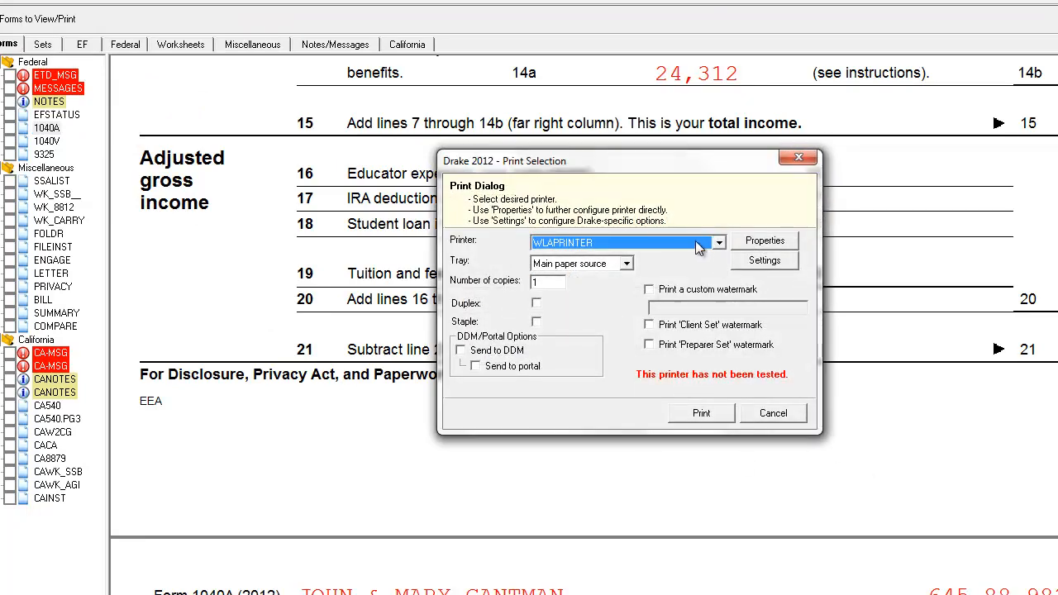
pyautogui.click(785, 422)
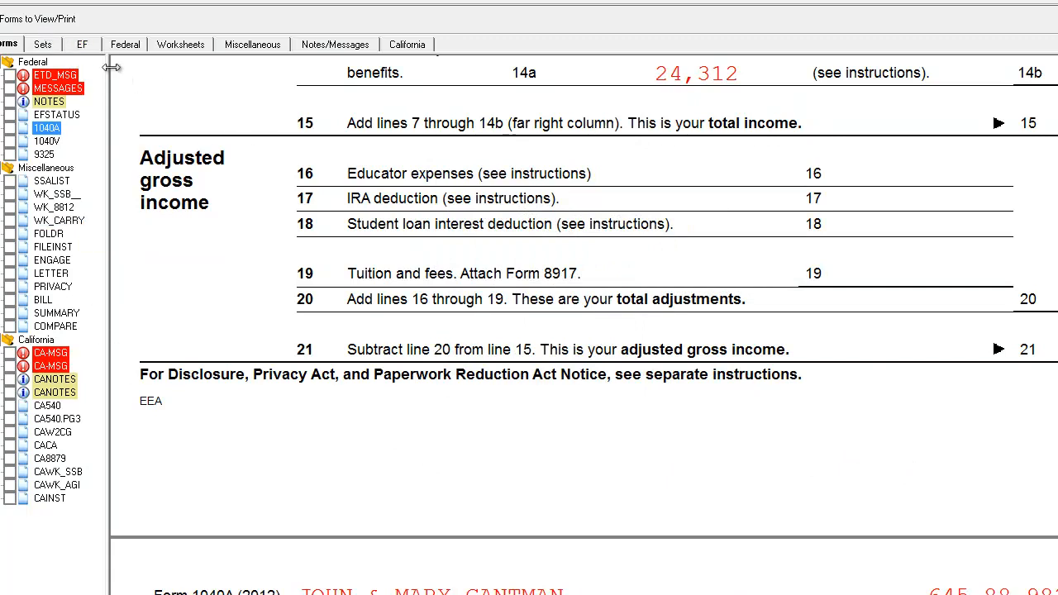
# Read the ETD electronic filing messages in the EF set and return to the complete list of forms.
pyautogui.click(83, 47)
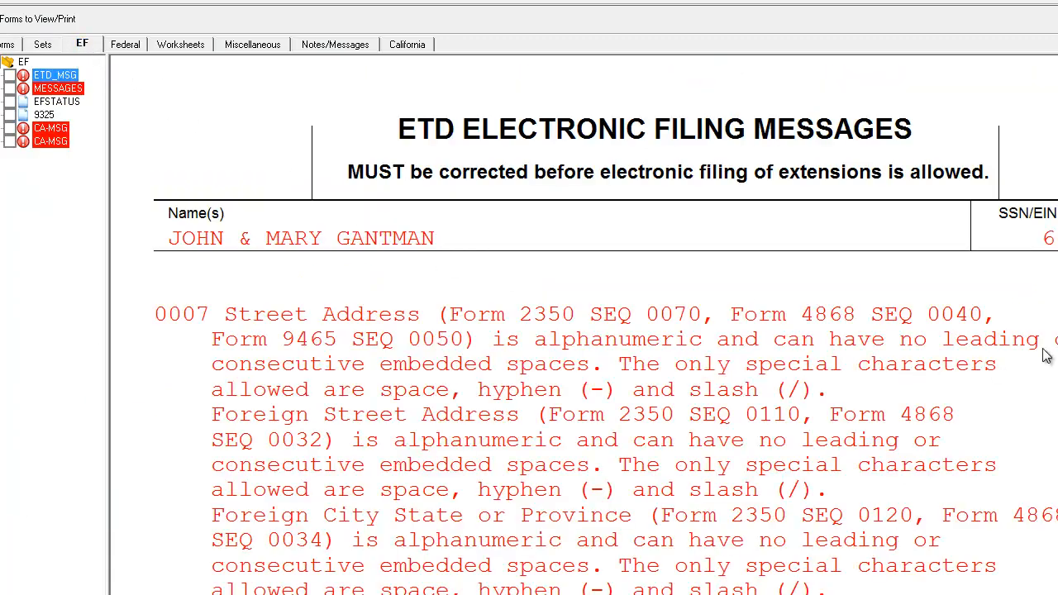
pyautogui.scroll(-10, 584, 325)
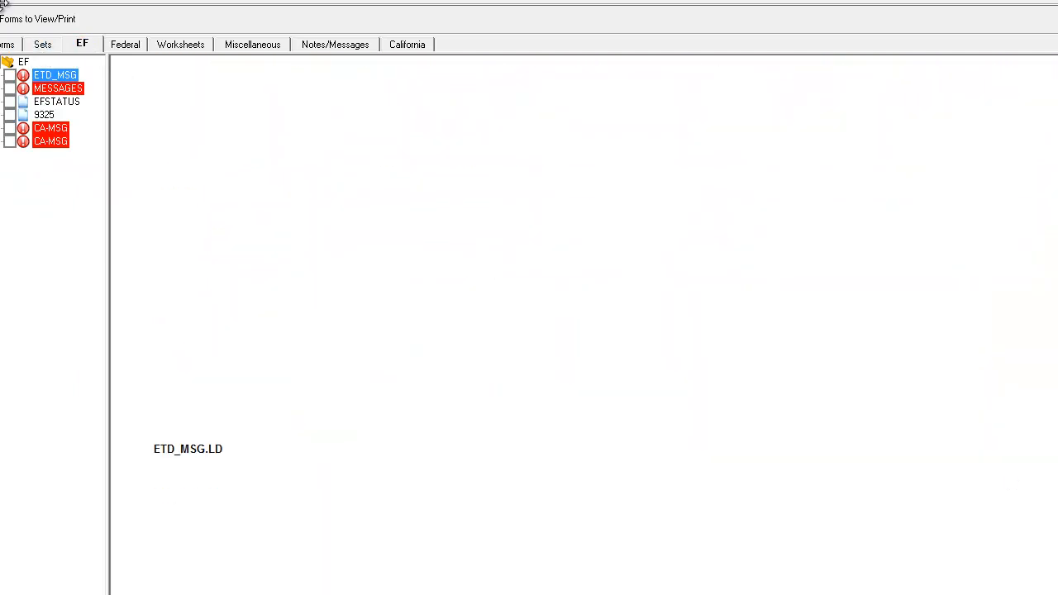
pyautogui.click(9, 44)
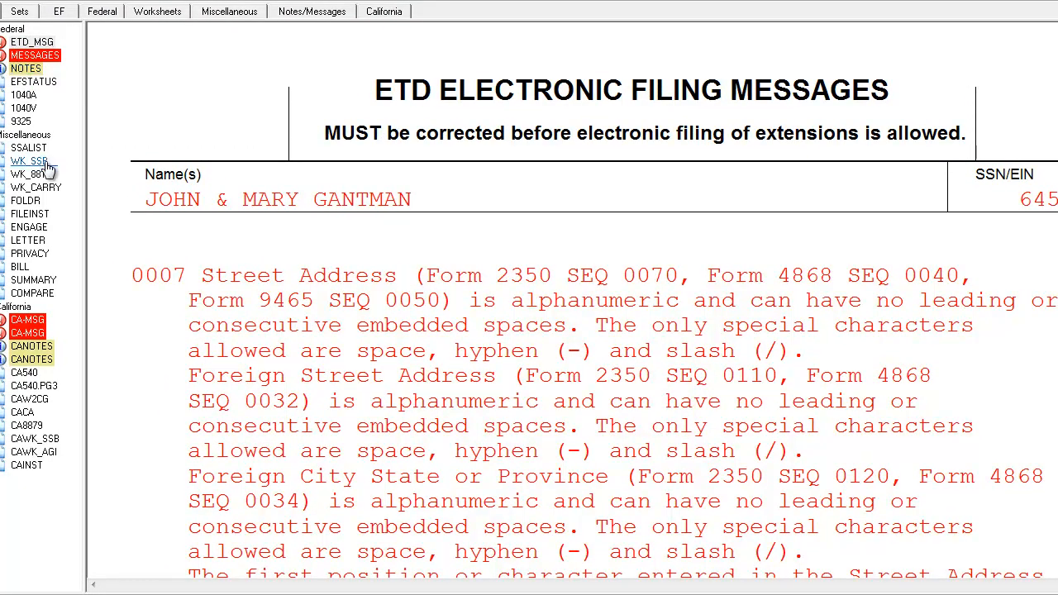
# Reopen Form 1040A and go over the filing status, dependents, income lines, standard deduction, credits and tax withheld once more.
pyautogui.click(23, 95)
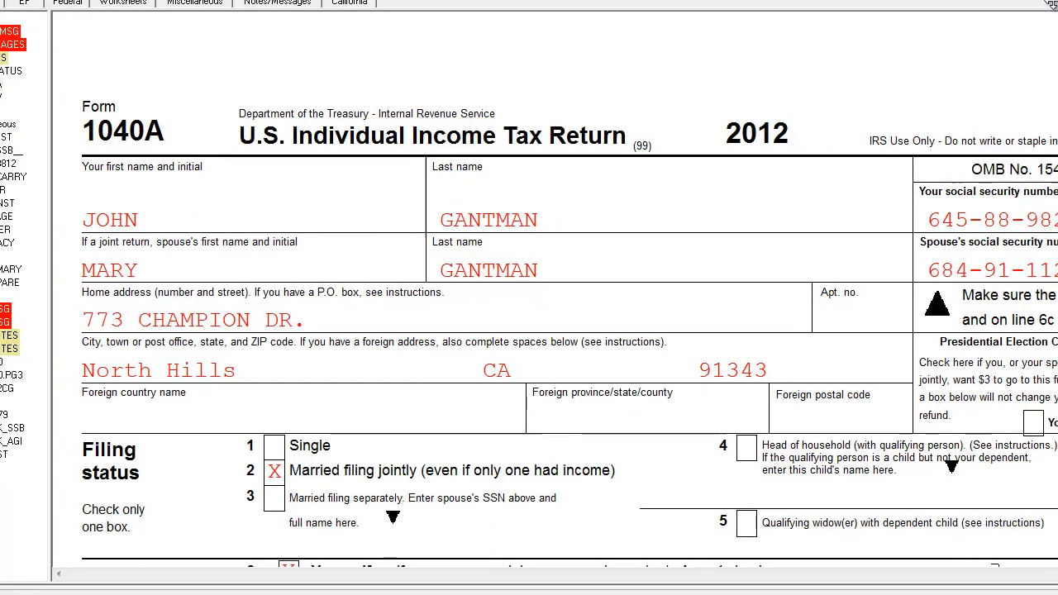
pyautogui.scroll(-10, 725, 263)
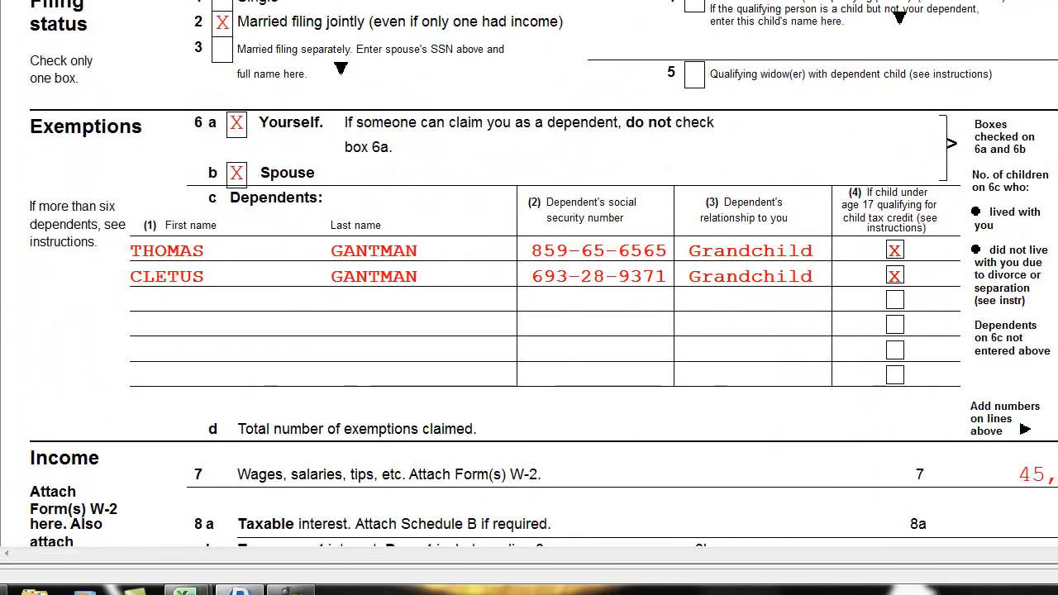
pyautogui.scroll(-6, 324, 330)
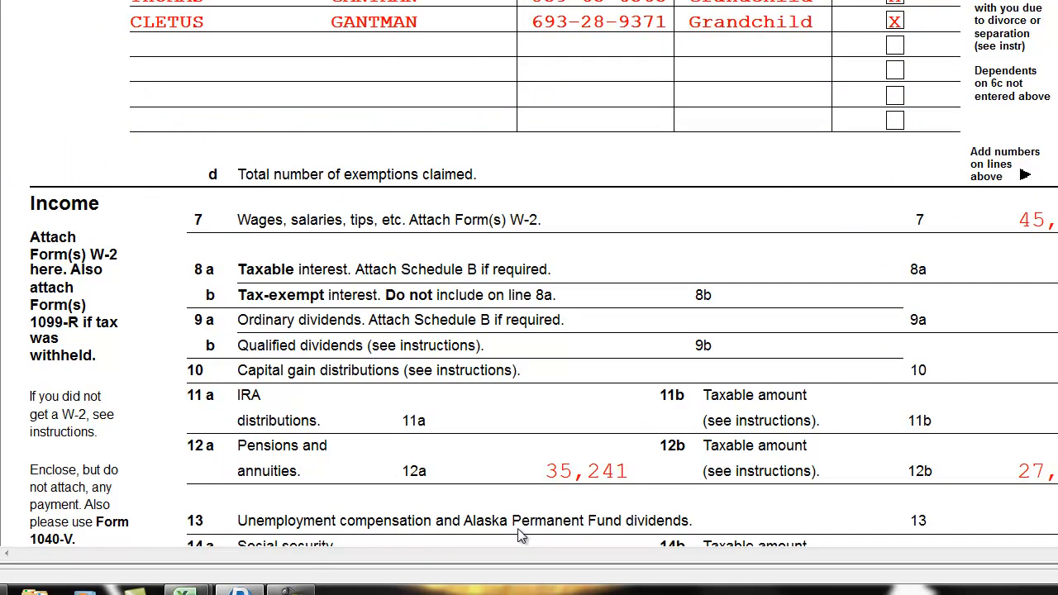
pyautogui.scroll(-20, 529, 275)
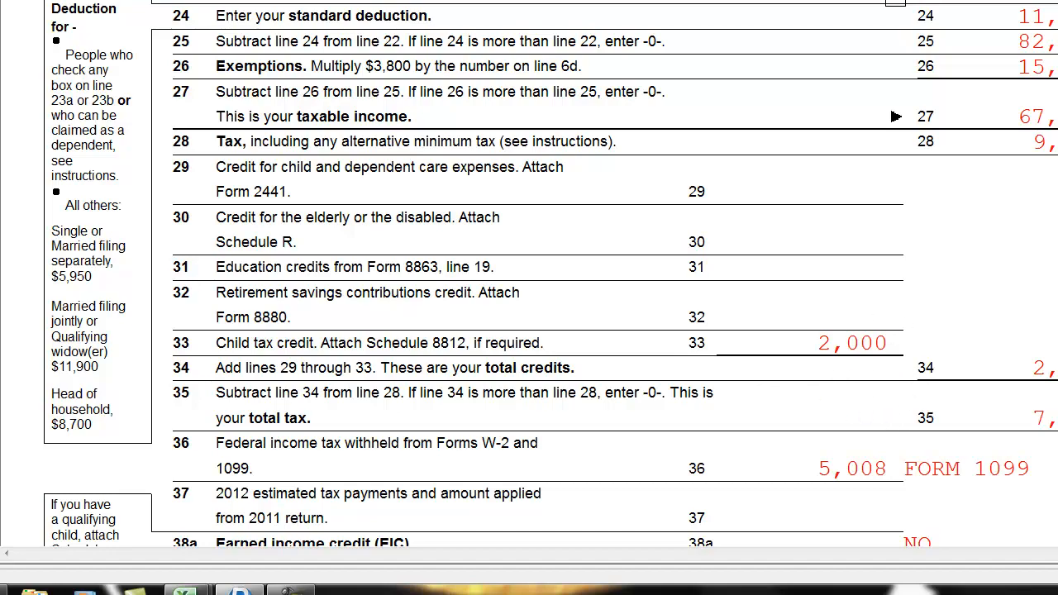
pyautogui.scroll(15, 529, 273)
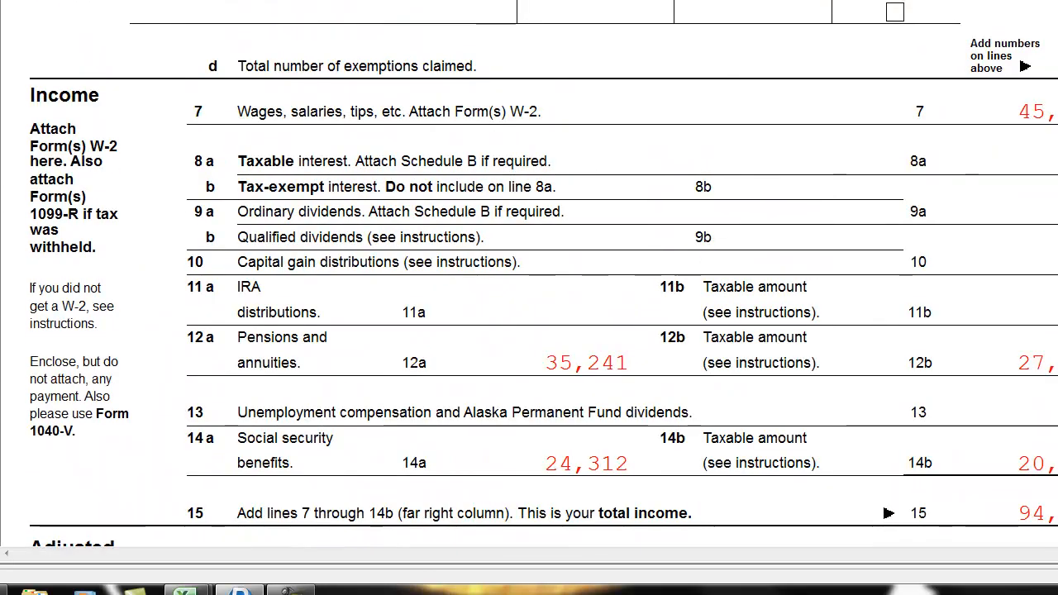
pyautogui.scroll(1, 529, 272)
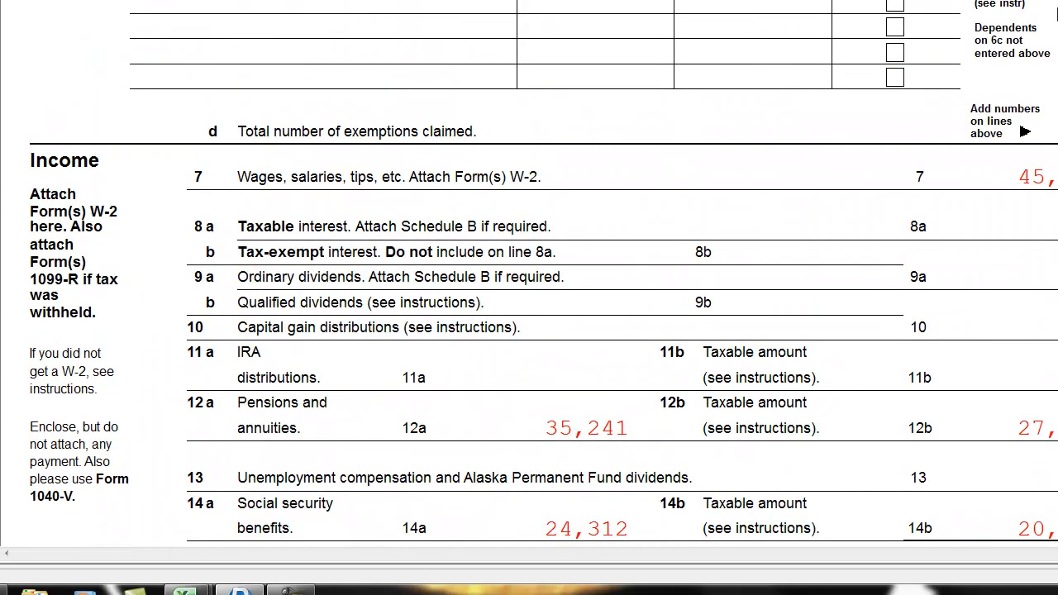